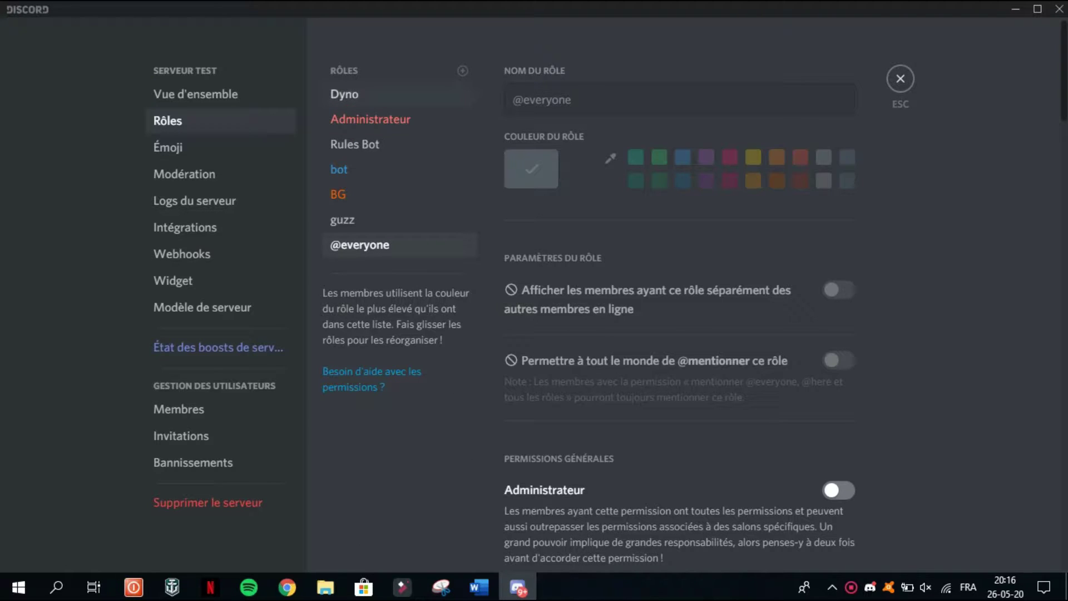
Step: Close the server's role settings in Discord and switch to the Dyno dashboard in Chrome
left_click(901, 79)
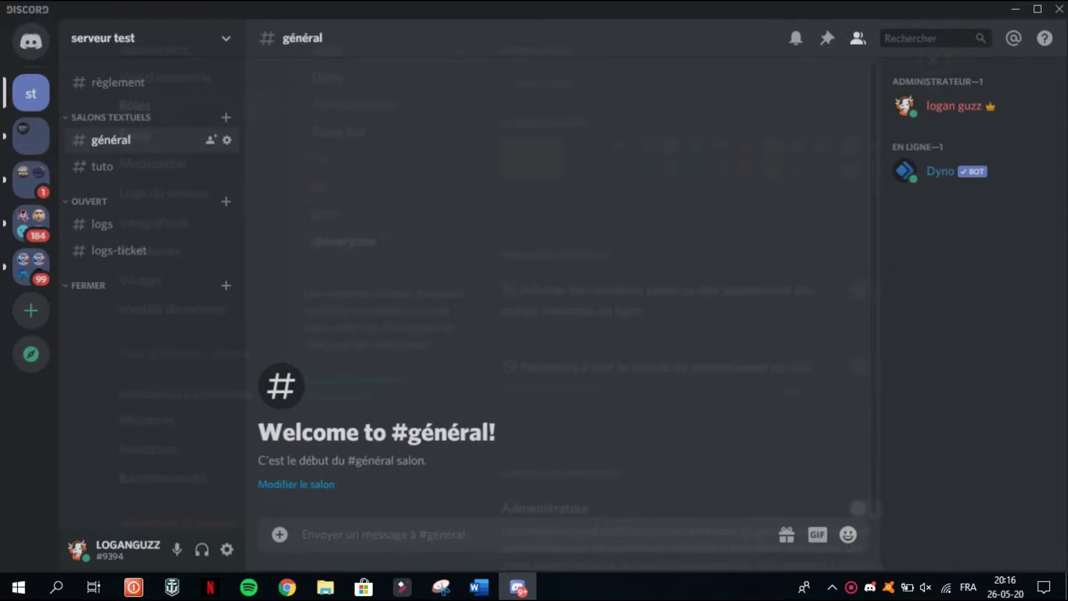
left_click(287, 587)
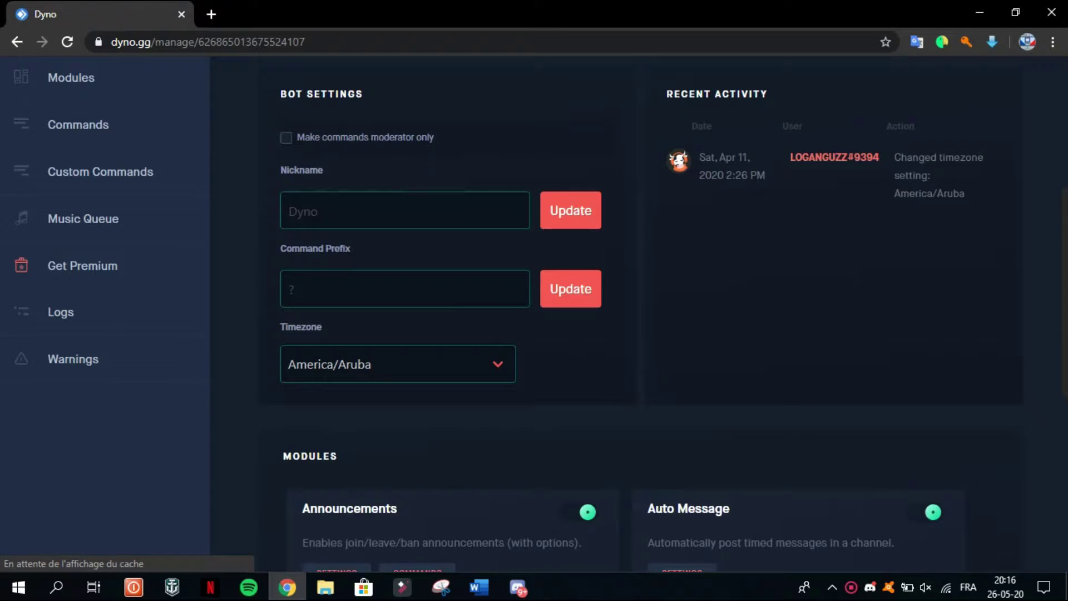
scroll(534, 312, "up", 1)
scroll(535, 312, "up", 1)
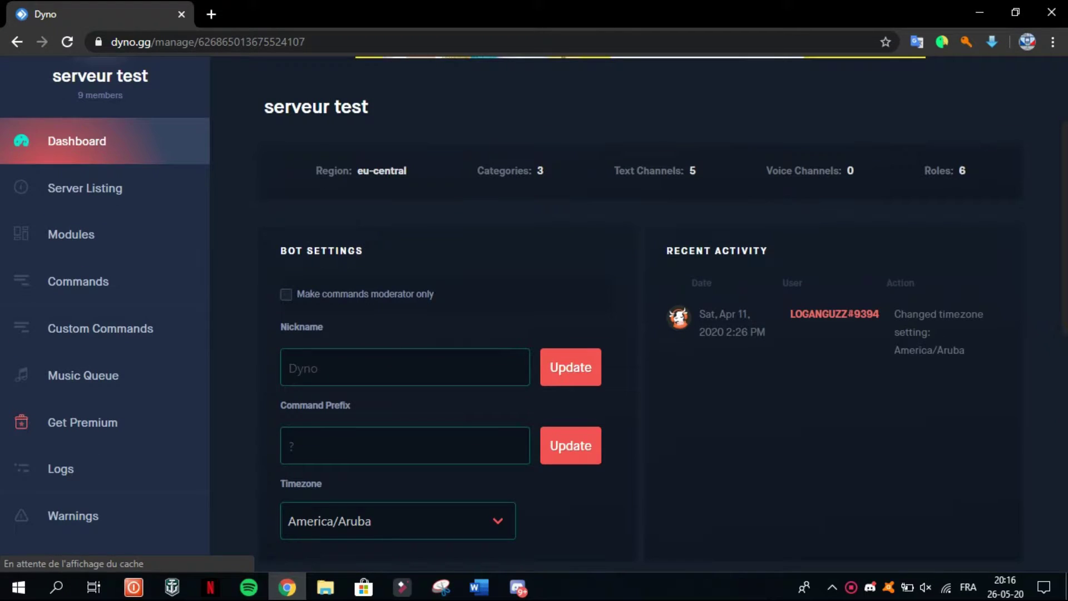
Step: Examine the bot settings on the dashboard, including the moderator-only commands option and the nickname field
left_click_drag(297, 294, 434, 294)
left_click(434, 294)
scroll(106, 188, "down", 3)
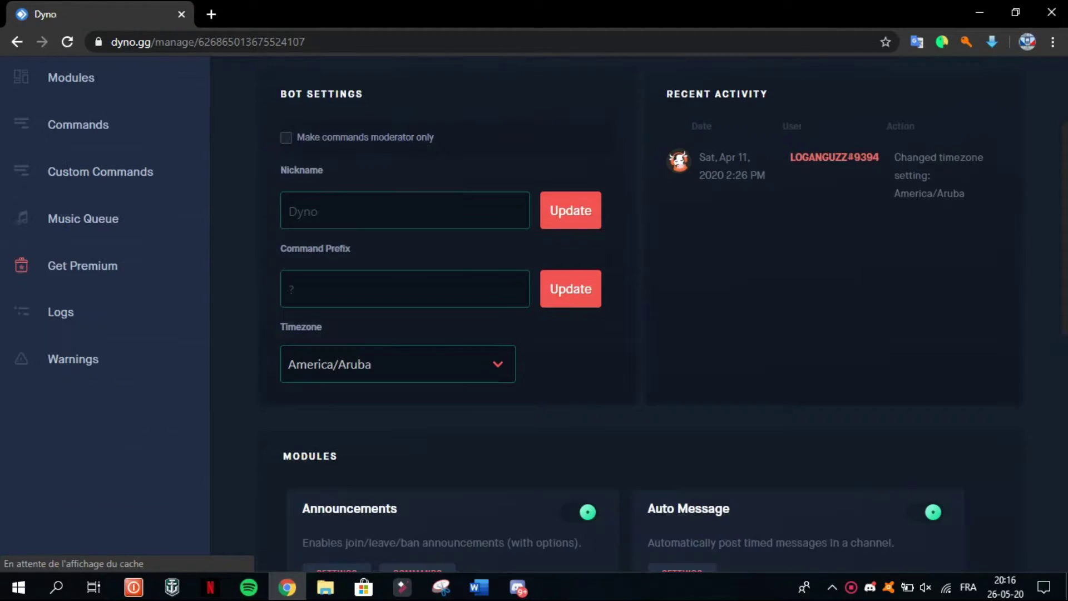
scroll(106, 188, "up", 3)
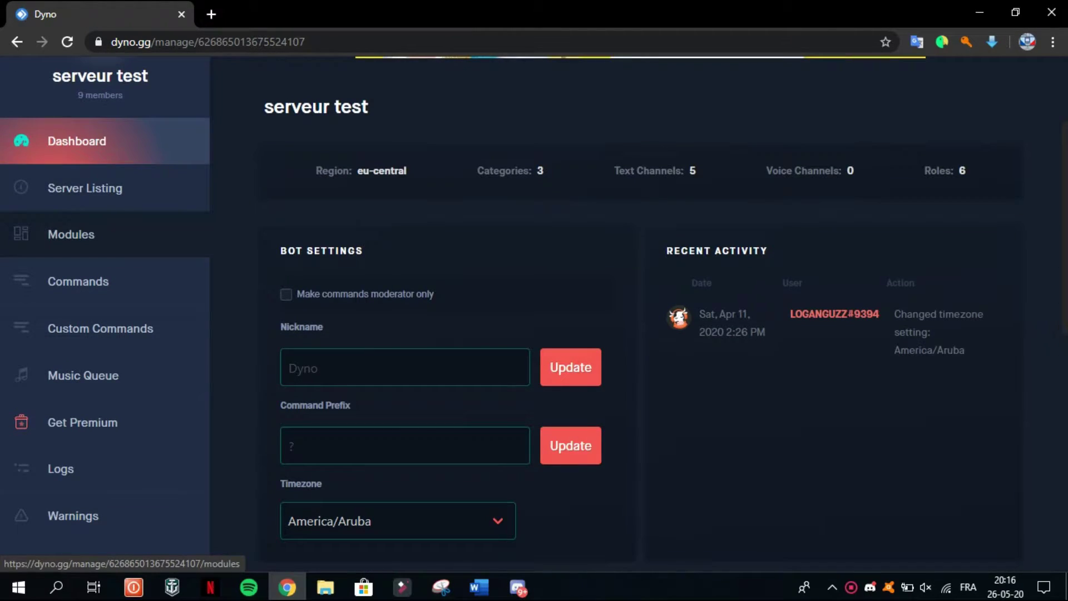
left_click(84, 188)
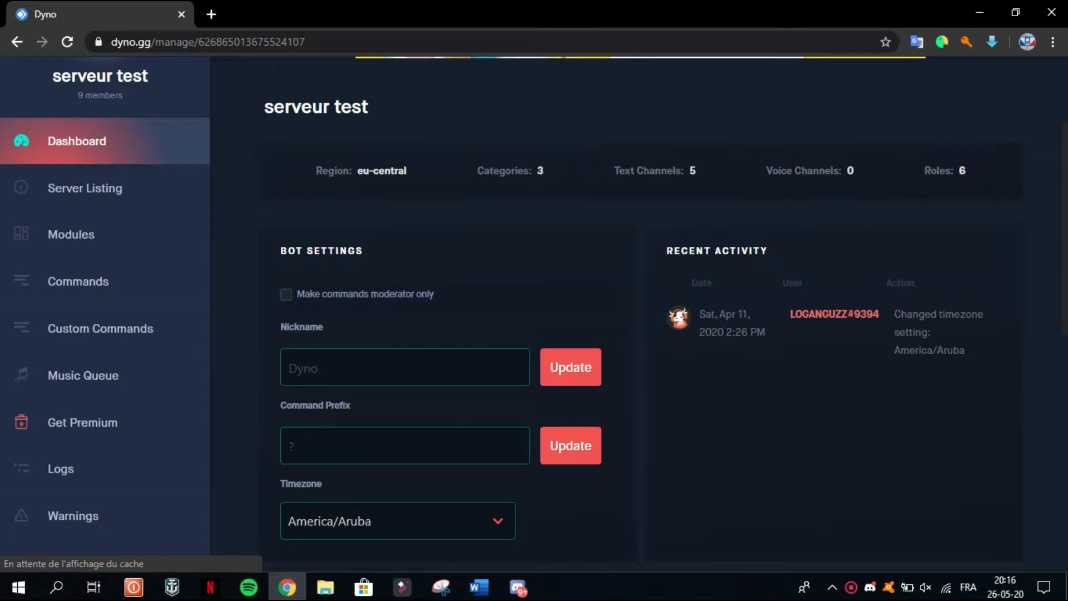
left_click_drag(297, 294, 434, 294)
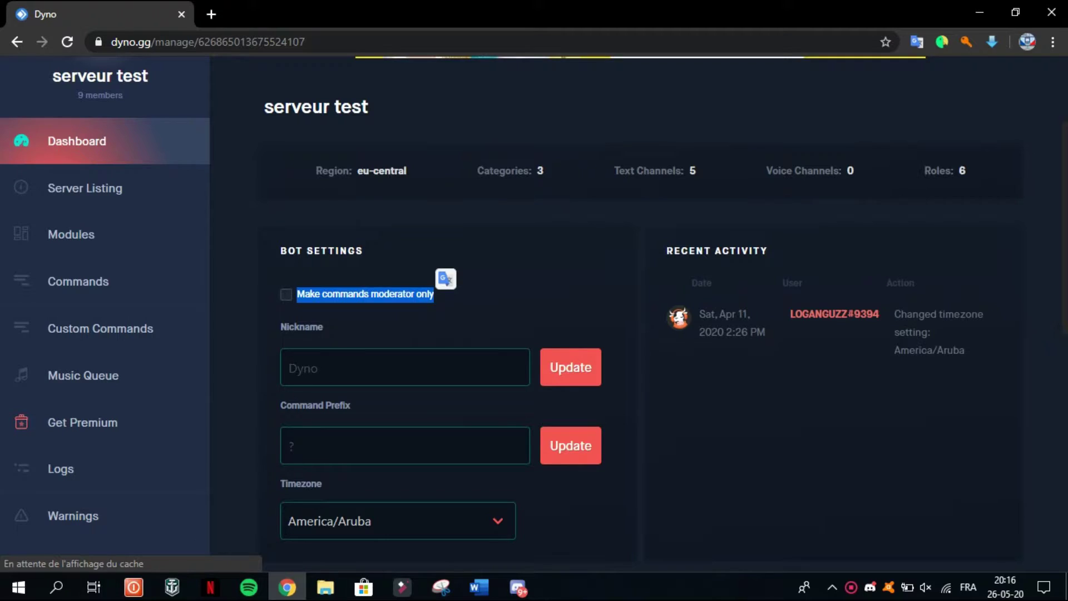
left_click(434, 294)
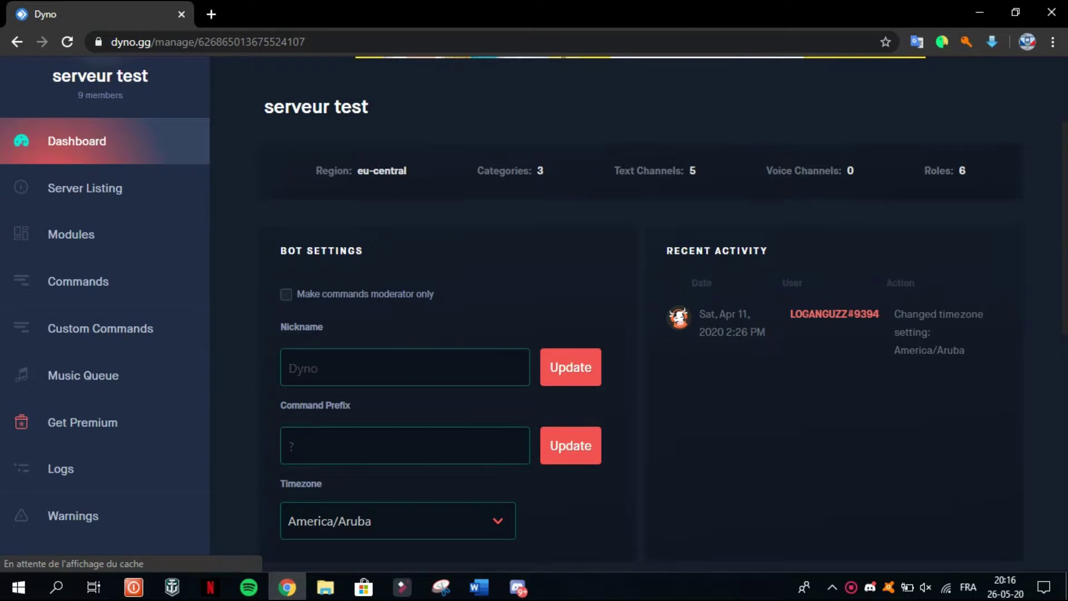
scroll(639, 312, "down", 1)
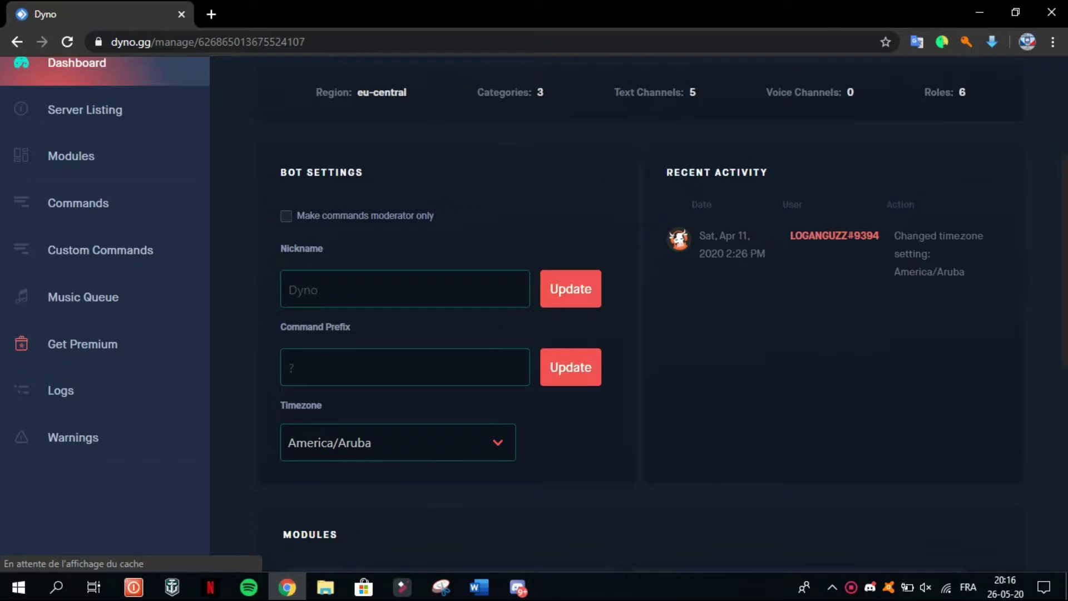
scroll(639, 311, "down", 2)
left_click(290, 132)
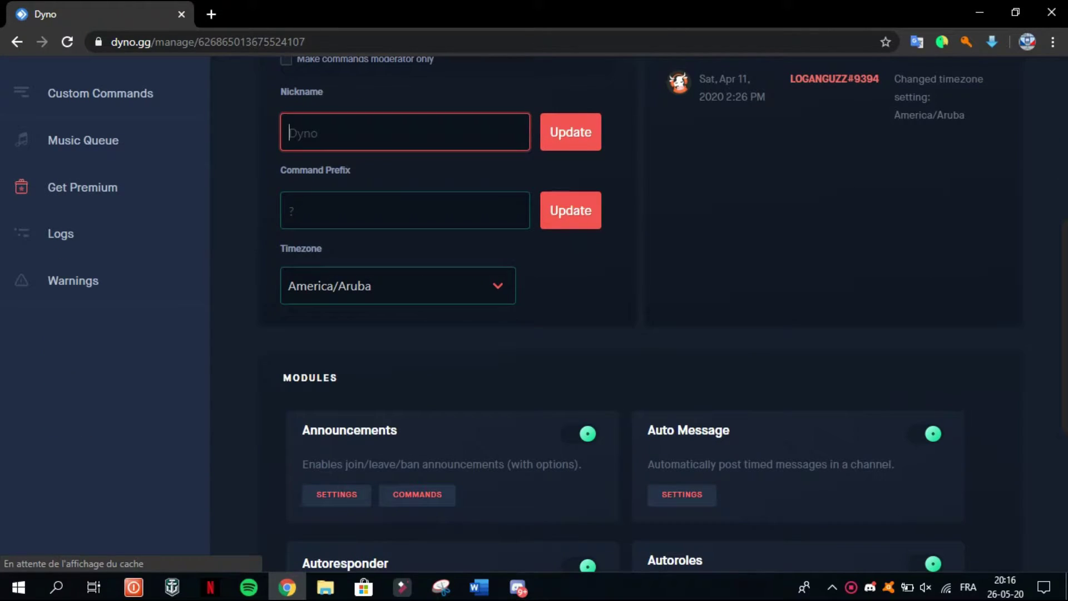
scroll(639, 311, "up", 2)
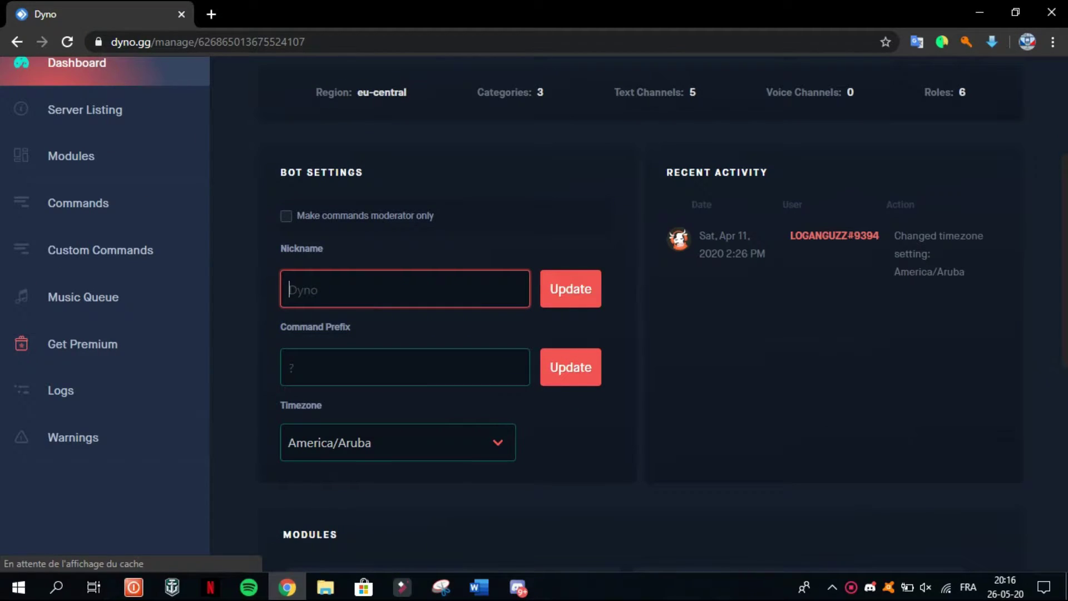
Step: Set the bot's command prefix to "." and save the change
left_click(289, 367)
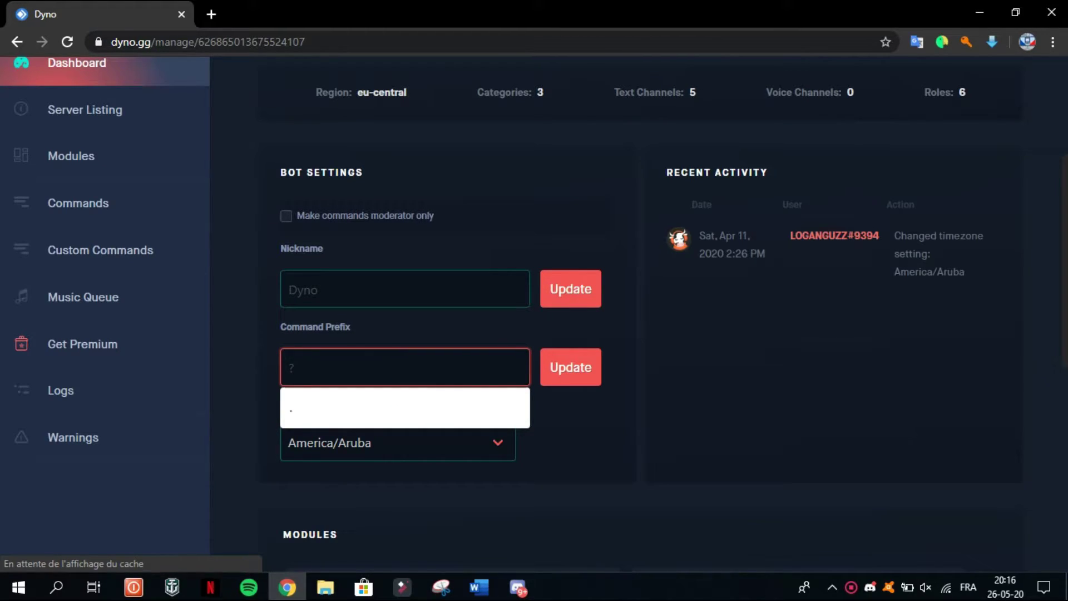
left_click(405, 408)
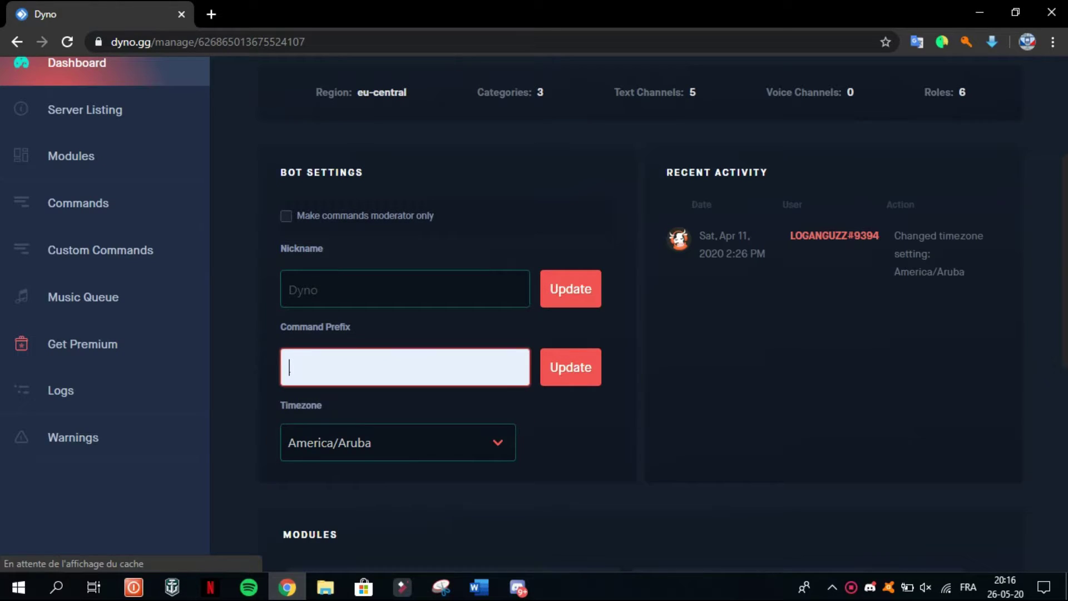
left_click(570, 367)
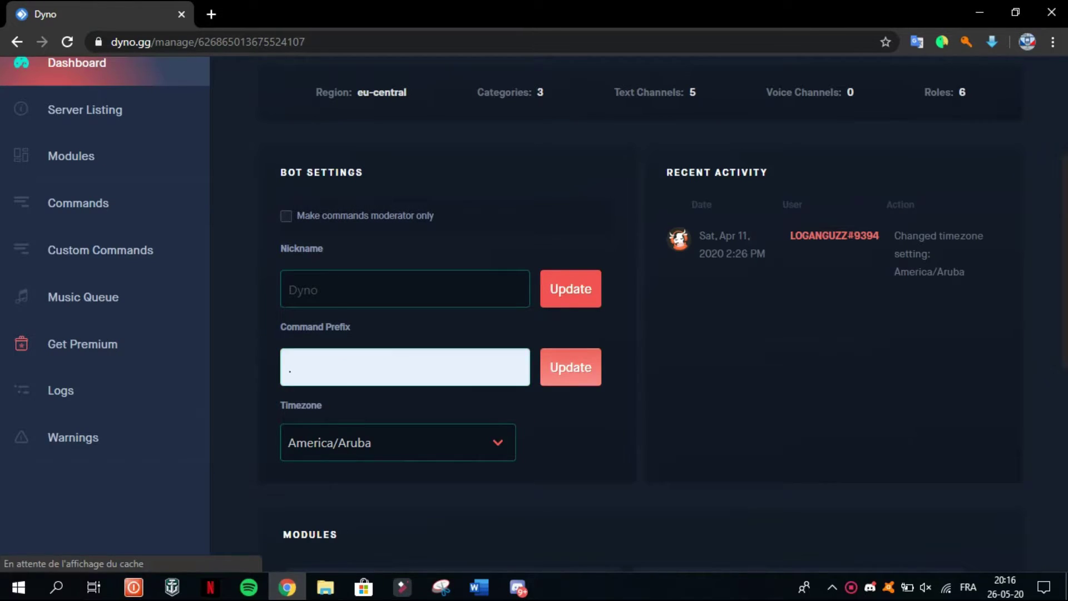
key("Return")
Step: Browse the timezone options available in the bot settings, from the America entries to the Asia entries
scroll(397, 285, "down", 3)
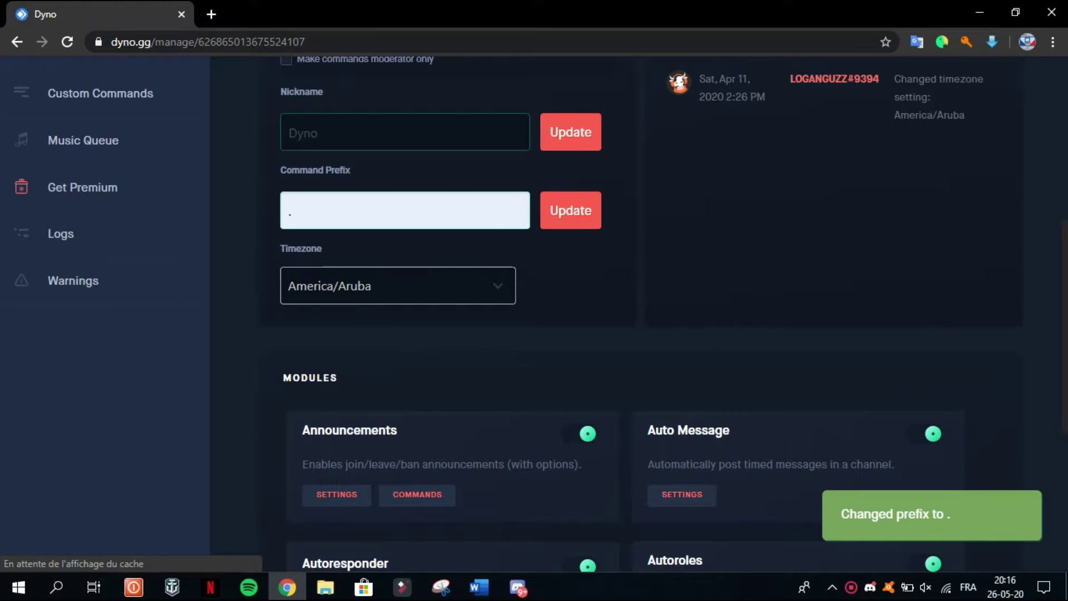
left_click(397, 285)
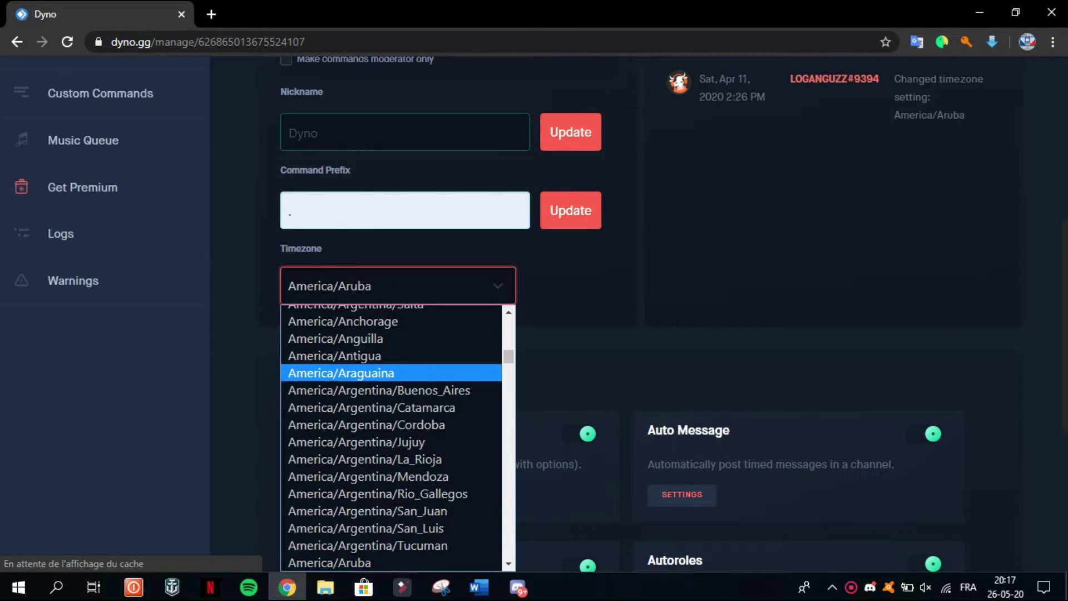
scroll(391, 362, "down", 5)
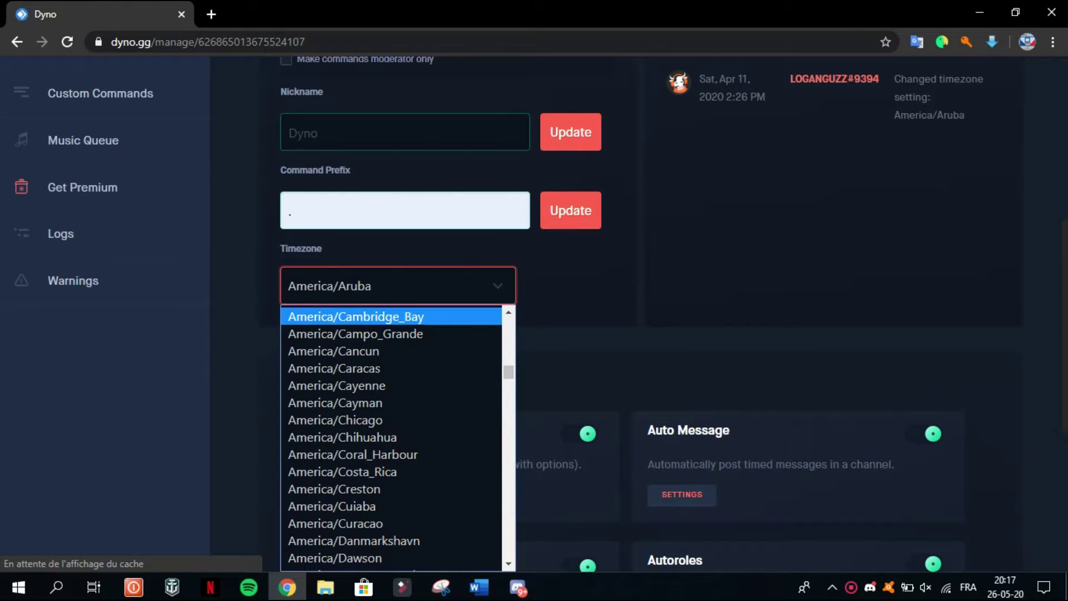
scroll(392, 434, "down", 20)
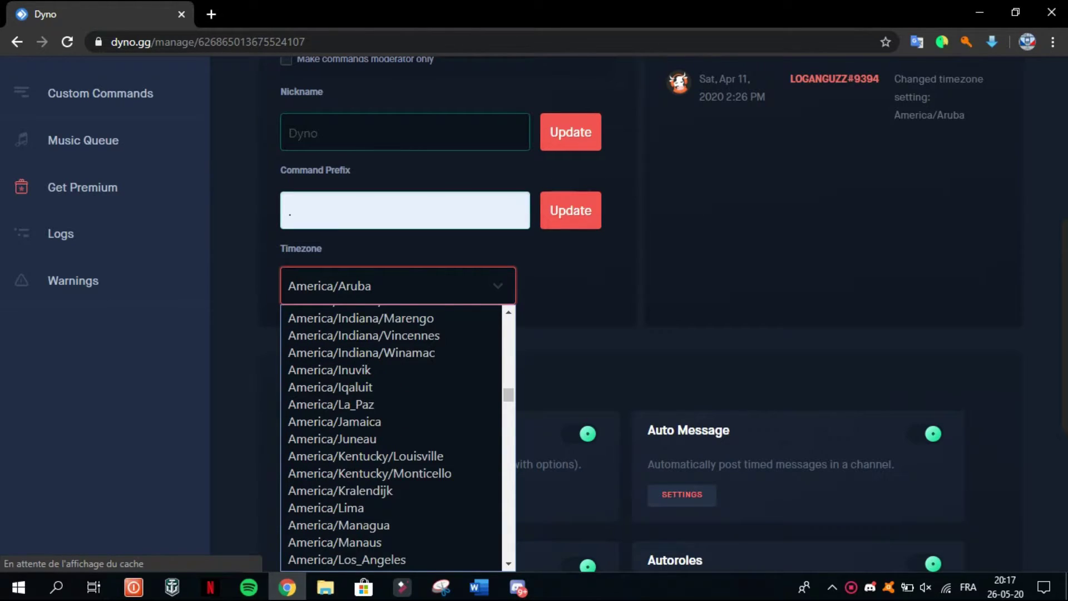
scroll(397, 437, "down", 20)
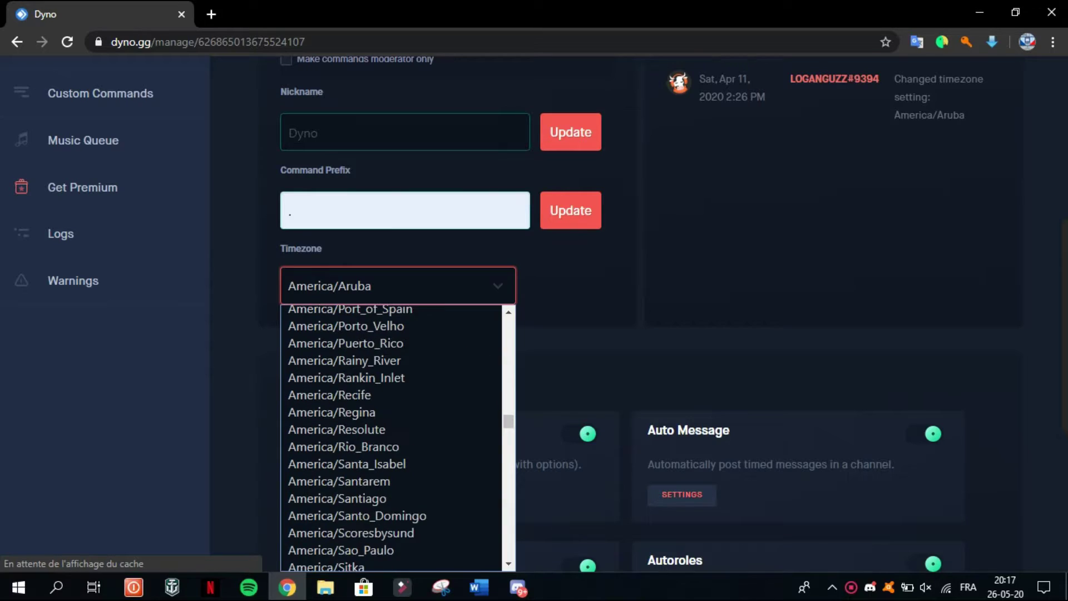
scroll(398, 437, "down", 15)
scroll(398, 436, "up", 10)
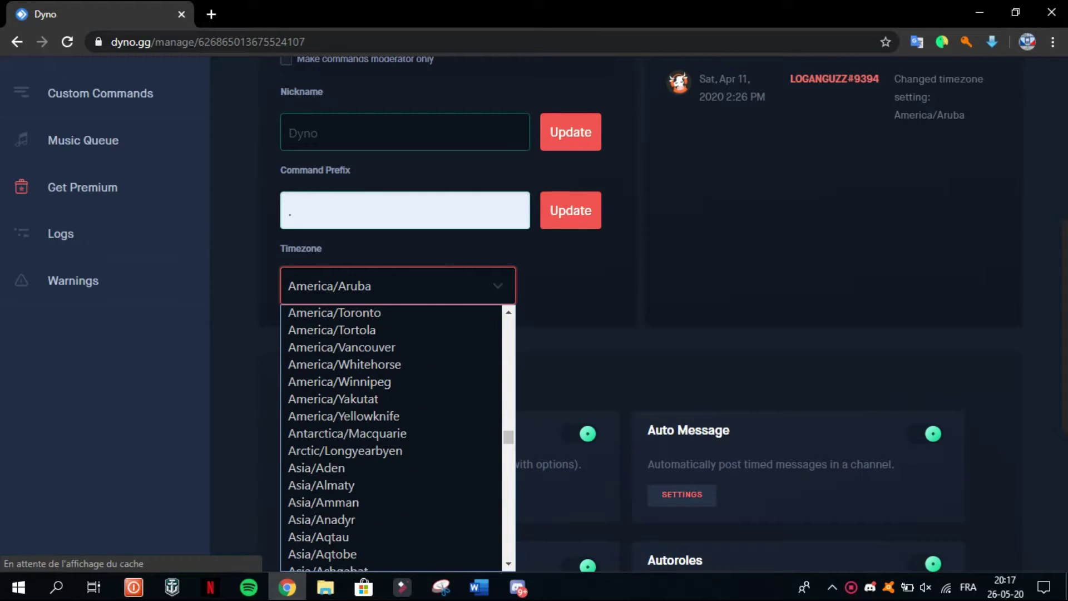
scroll(392, 423, "up", 3)
scroll(392, 423, "down", 6)
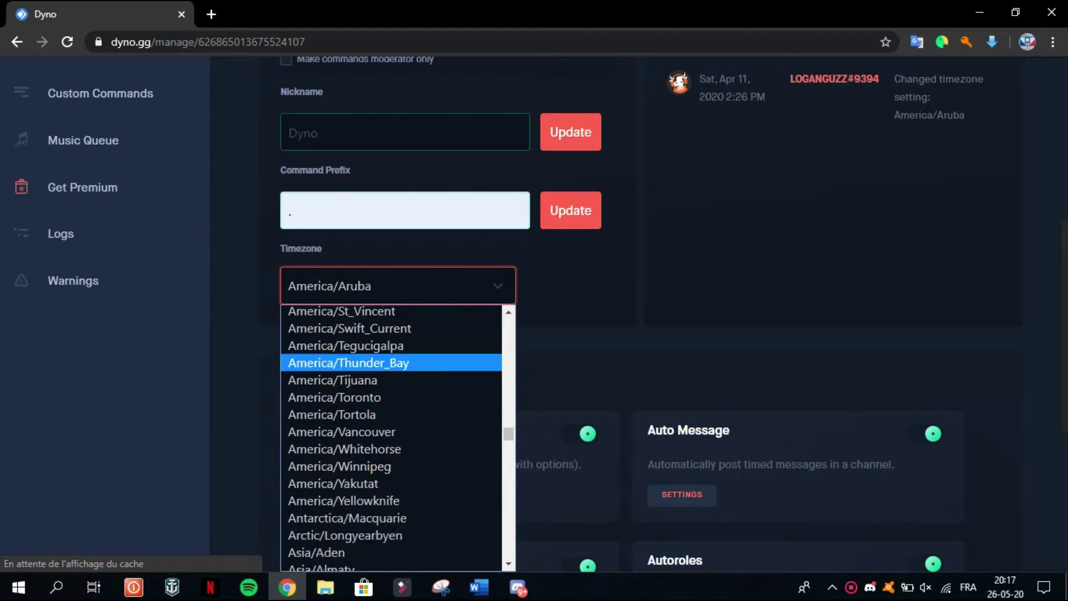
scroll(392, 440, "up", 3)
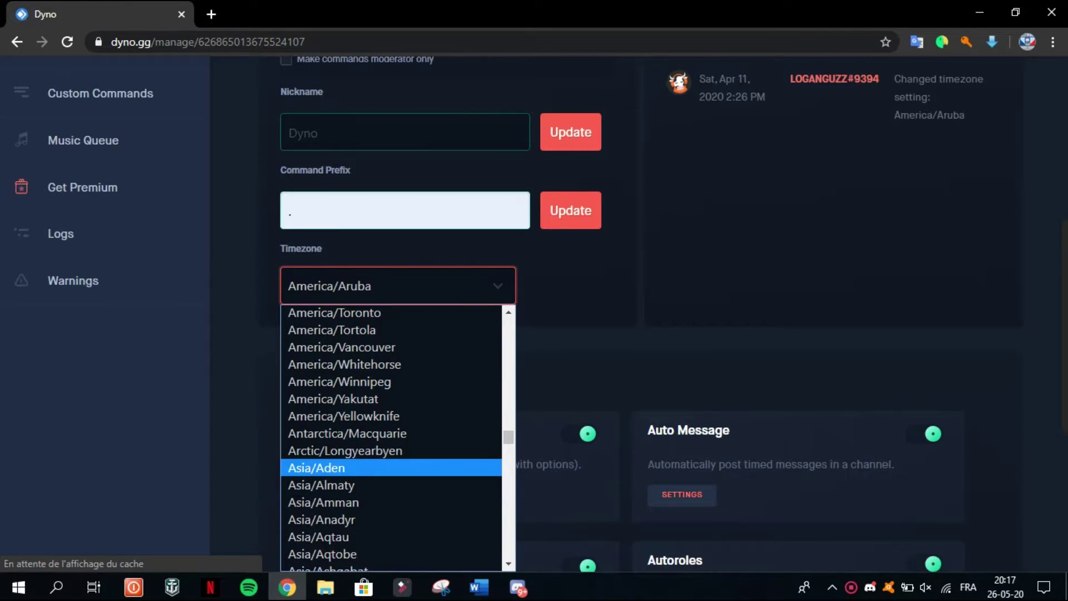
key("Escape")
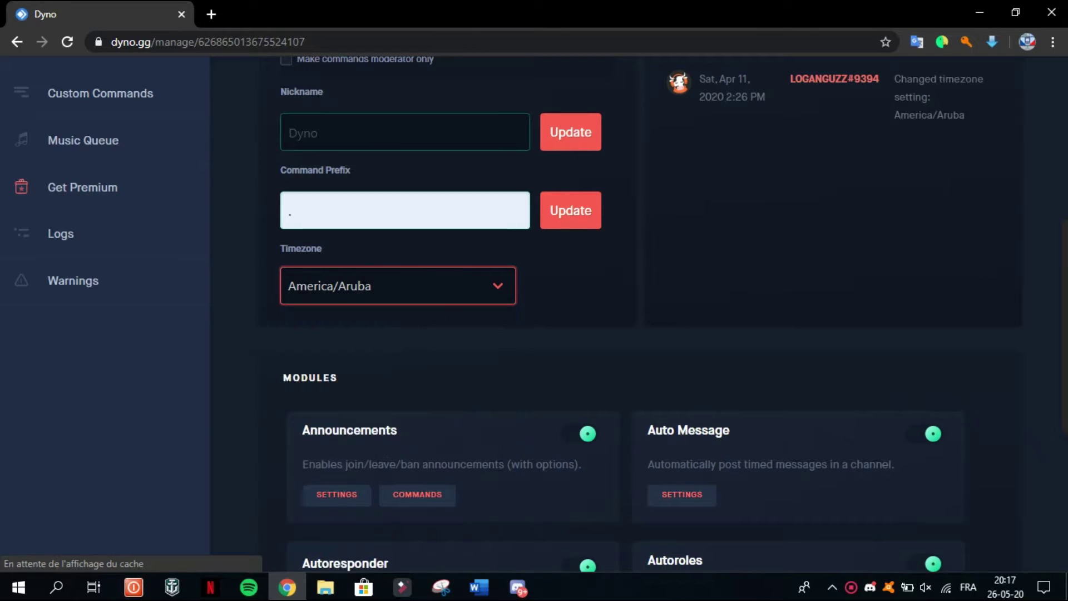
Step: Open the server's Modules overview and review the available modules, from AFK to Welcome
scroll(535, 311, "up", 5)
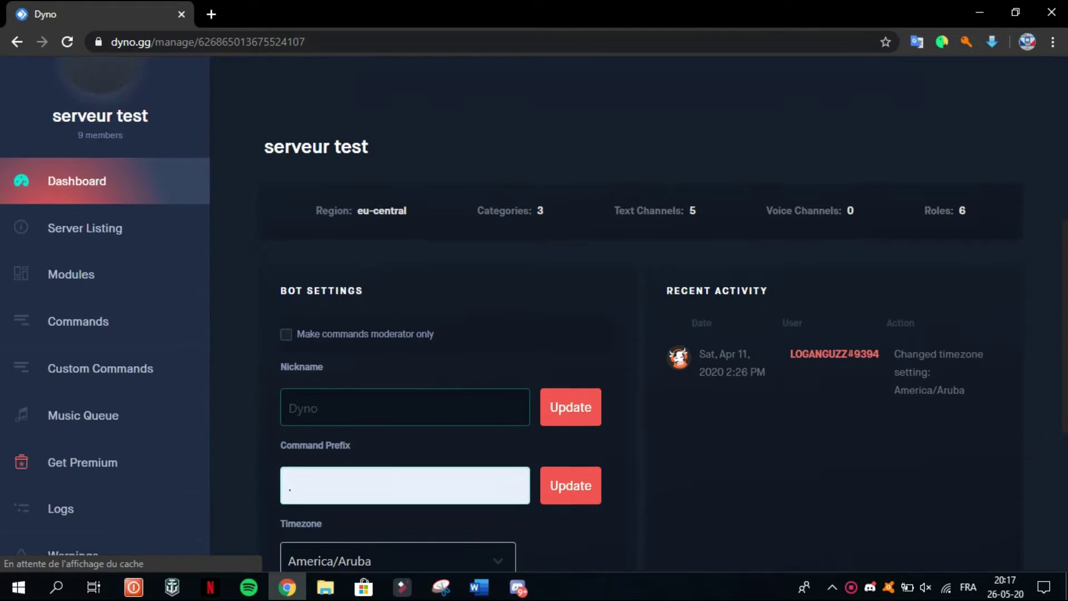
scroll(78, 438, "up", 2)
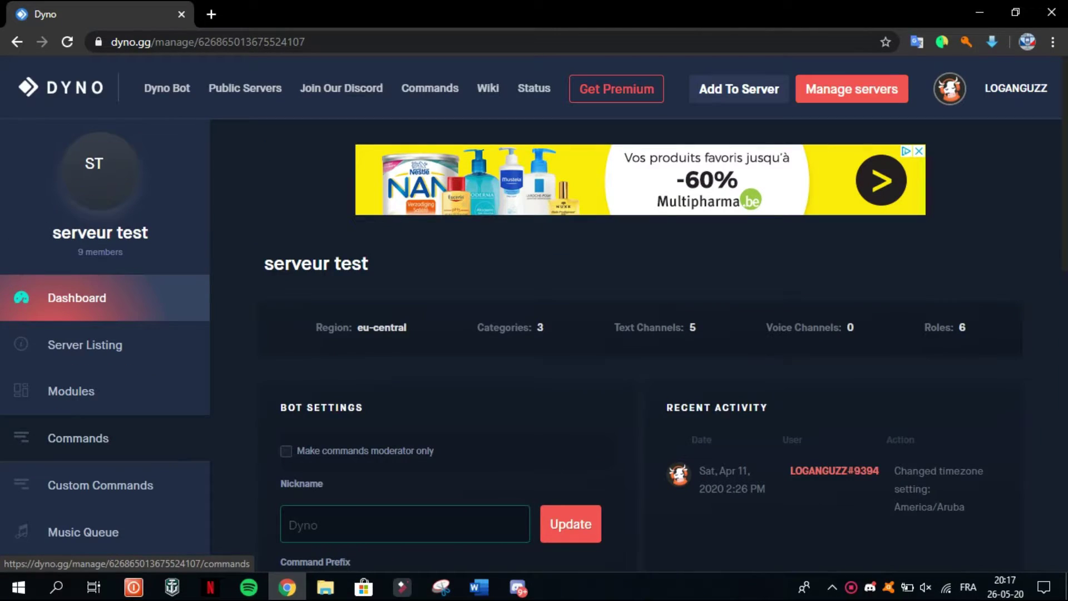
left_click(71, 391)
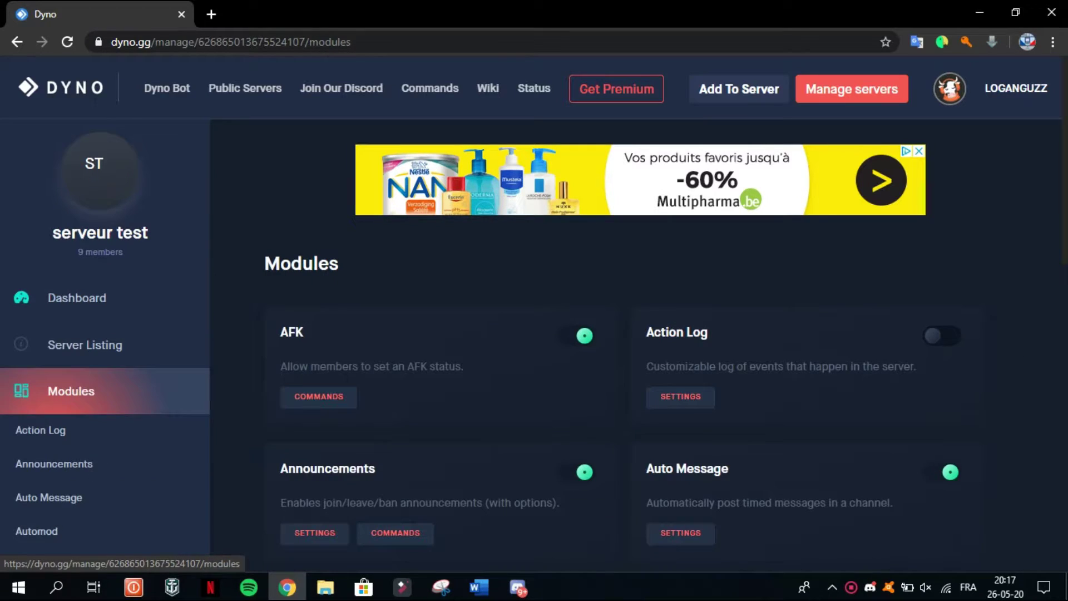
left_click_drag(281, 366, 460, 367)
scroll(461, 366, "down", 4)
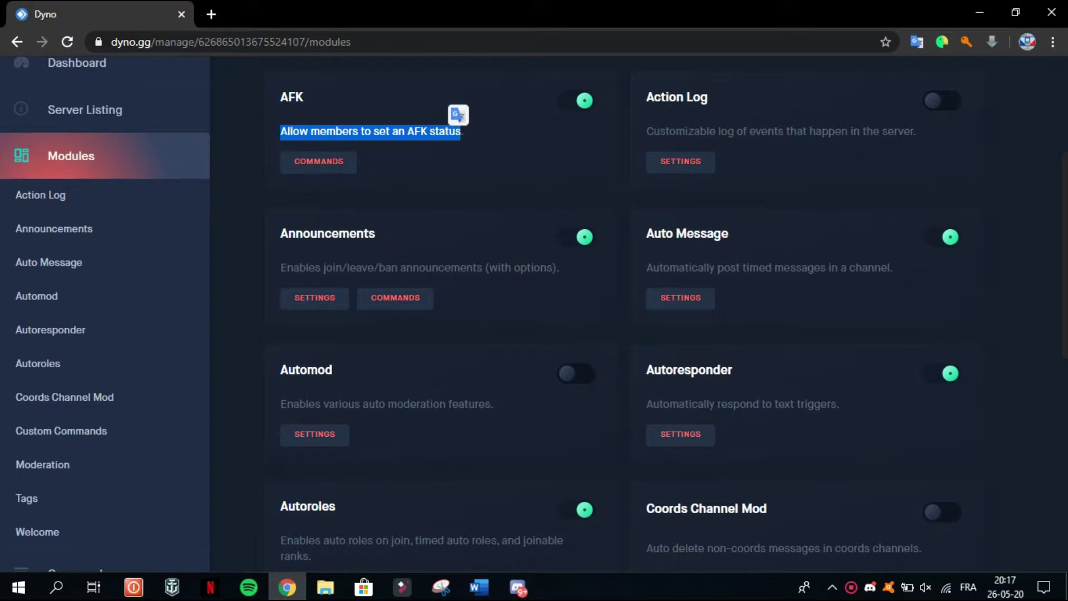
scroll(556, 311, "down", 5)
scroll(556, 312, "down", 3)
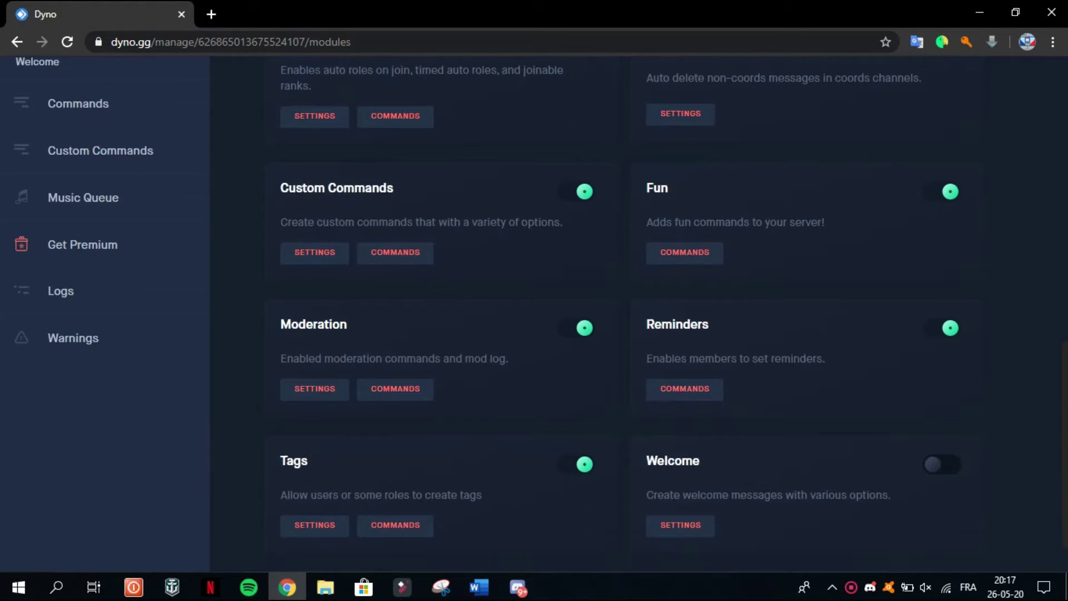
scroll(395, 197, "down", 1)
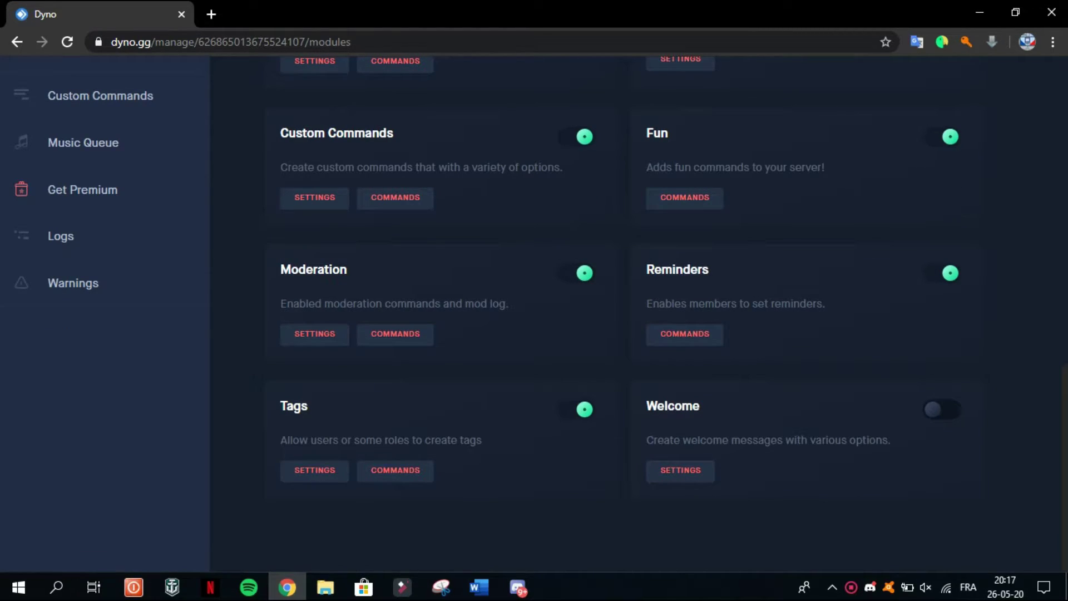
scroll(534, 312, "up", 9)
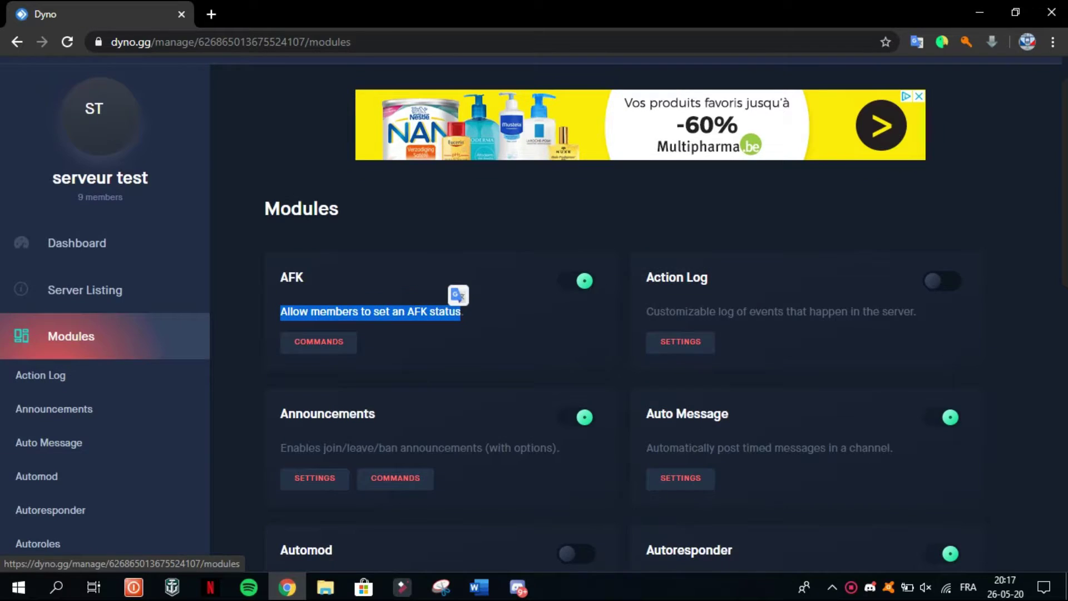
scroll(105, 334, "down", 4)
scroll(105, 312, "up", 3)
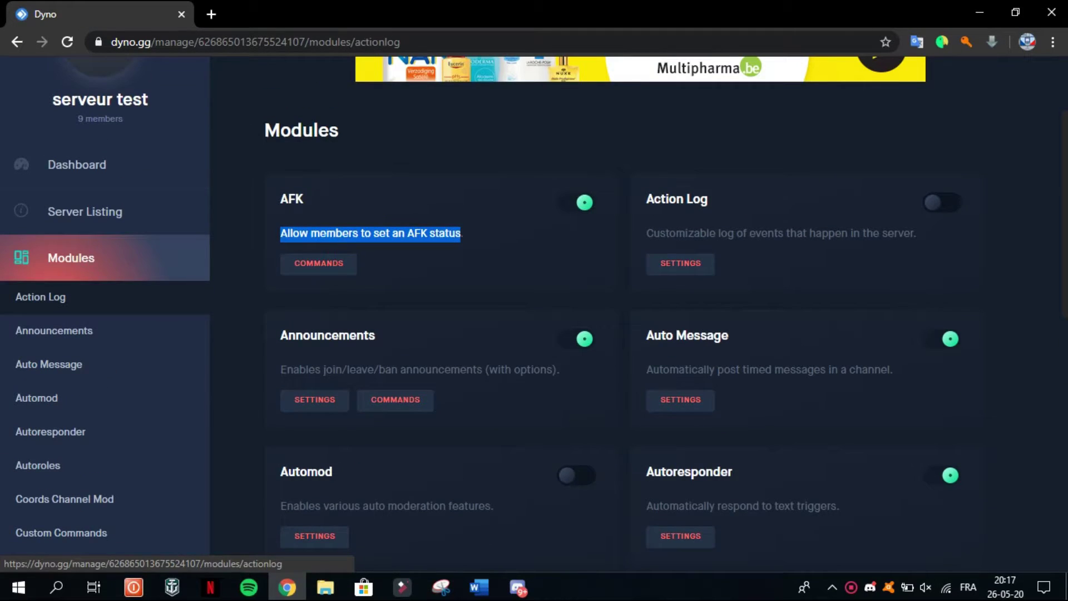
Step: Open the Action Log module's settings and enable the module
left_click(40, 297)
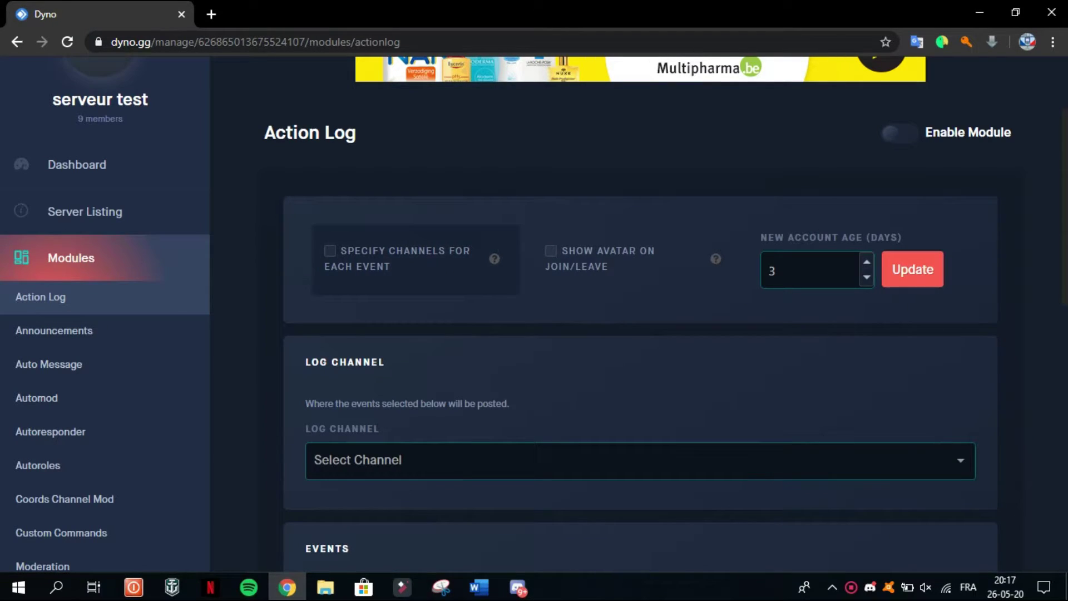
scroll(639, 311, "down", 3)
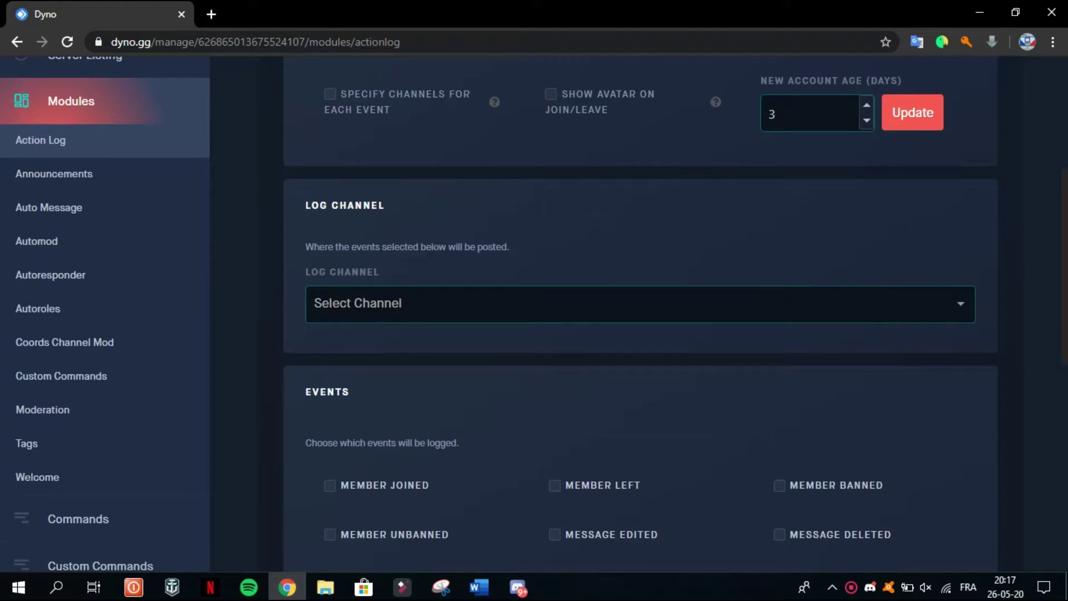
scroll(639, 311, "up", 5)
left_click_drag(925, 265, 1012, 265)
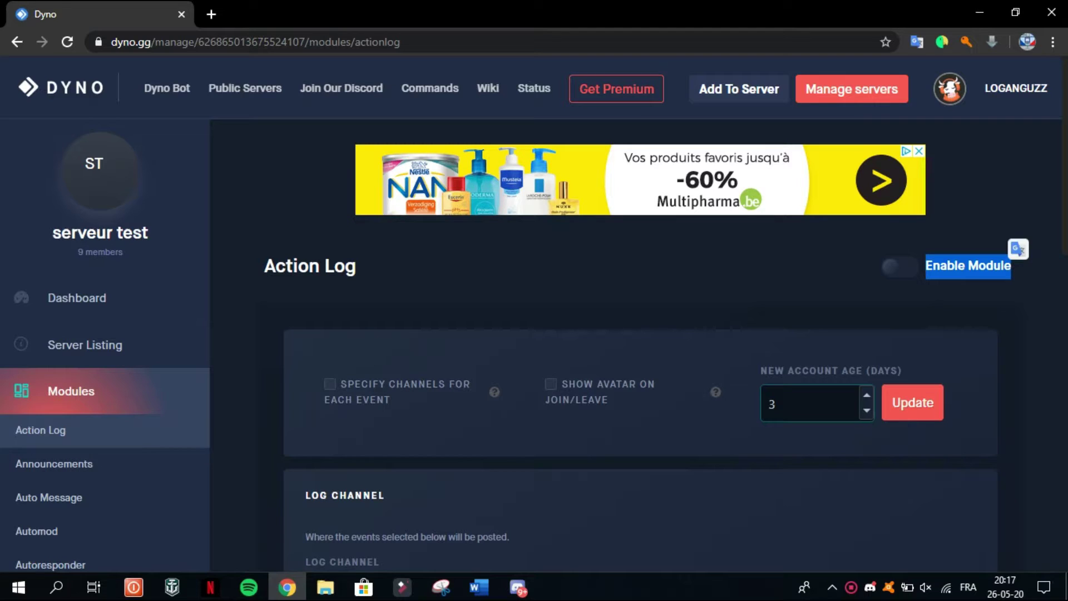
left_click(900, 268)
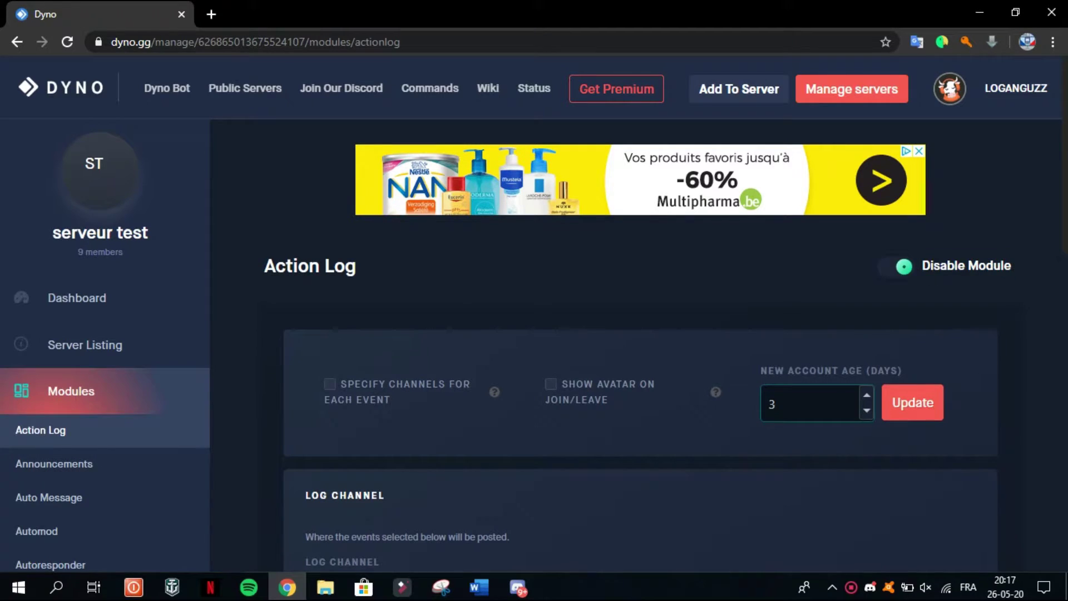
Step: Set the Action Log module's log channel to logs
scroll(639, 312, "down", 4)
scroll(316, 201, "down", 3)
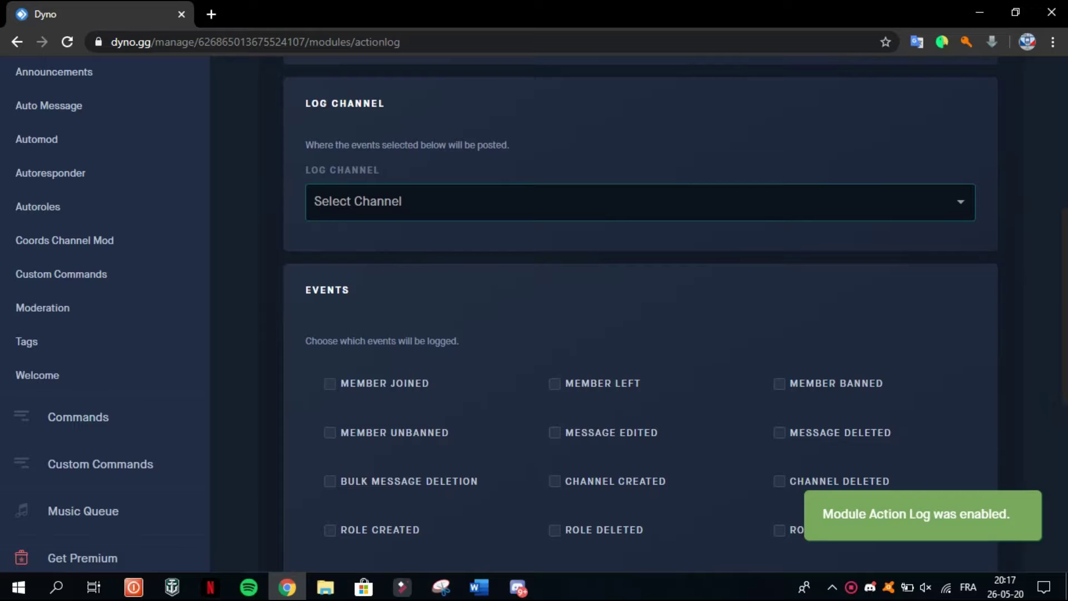
left_click(316, 201)
key("Down")
key("Down")
key("Down")
key("Up")
key("Return")
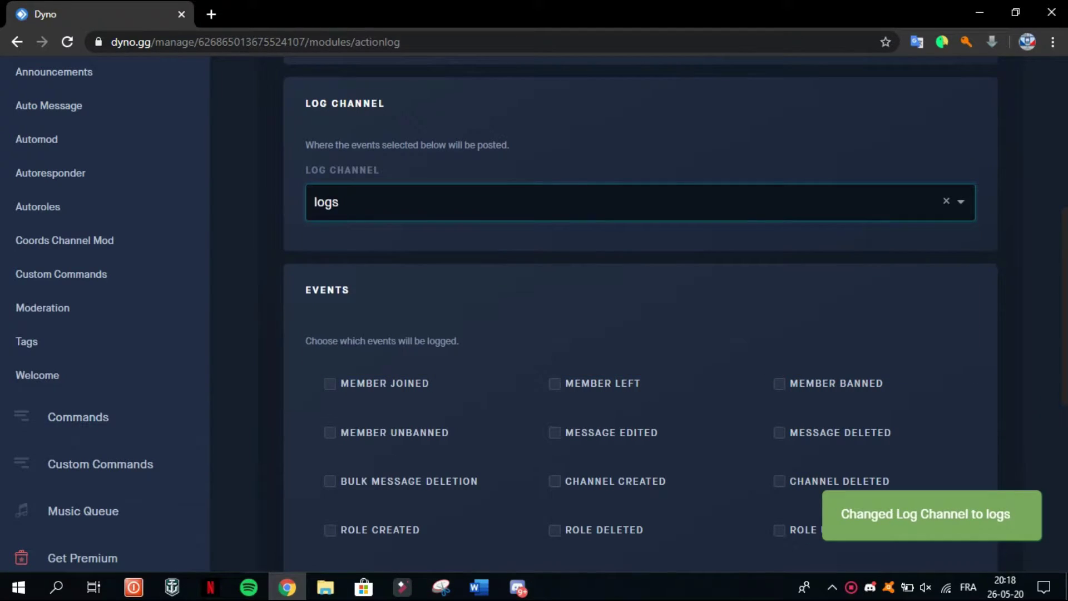
Step: Enable logging of Member Moved to Voice Channel, Moderator Command Used, Role Given, Bulk Message Deletion and Role Created events
scroll(638, 312, "down", 4)
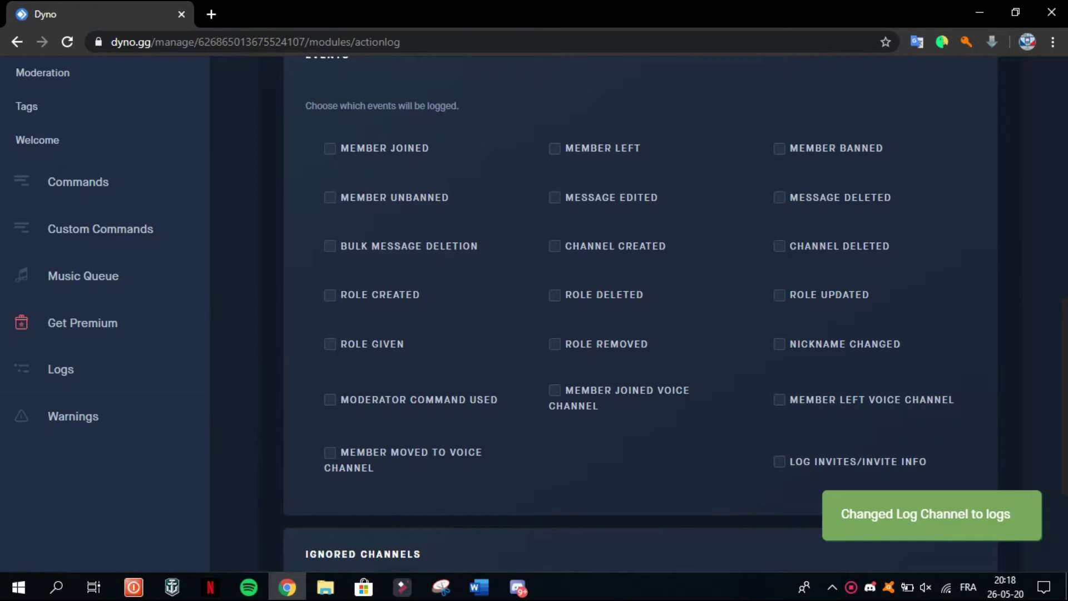
scroll(718, 356, "down", 1)
left_click(403, 382)
scroll(403, 384, "up", 1)
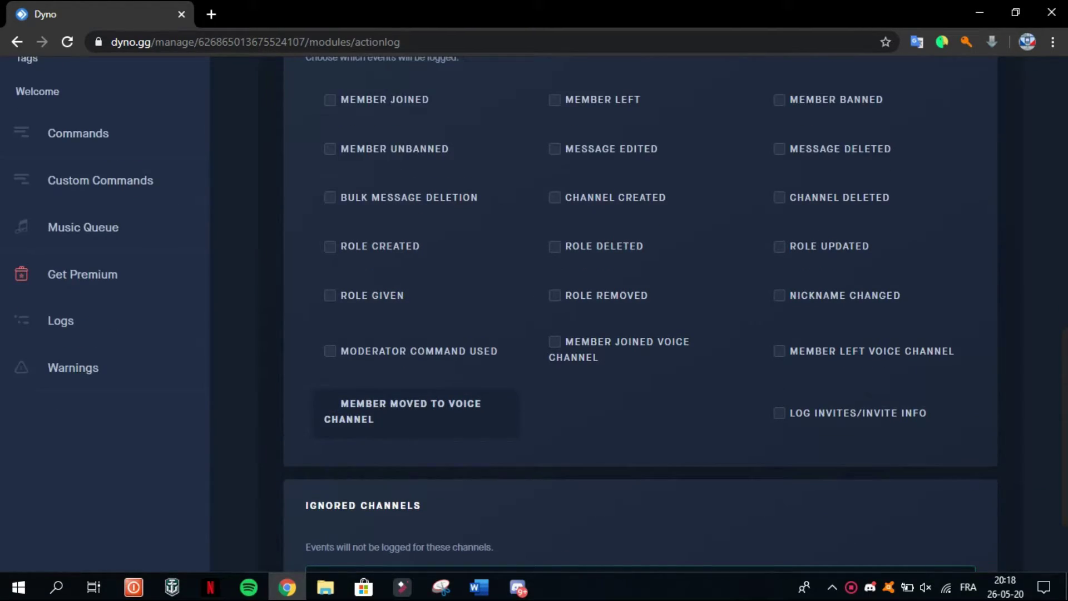
left_click(330, 400)
left_click(330, 344)
left_click(330, 246)
left_click(330, 295)
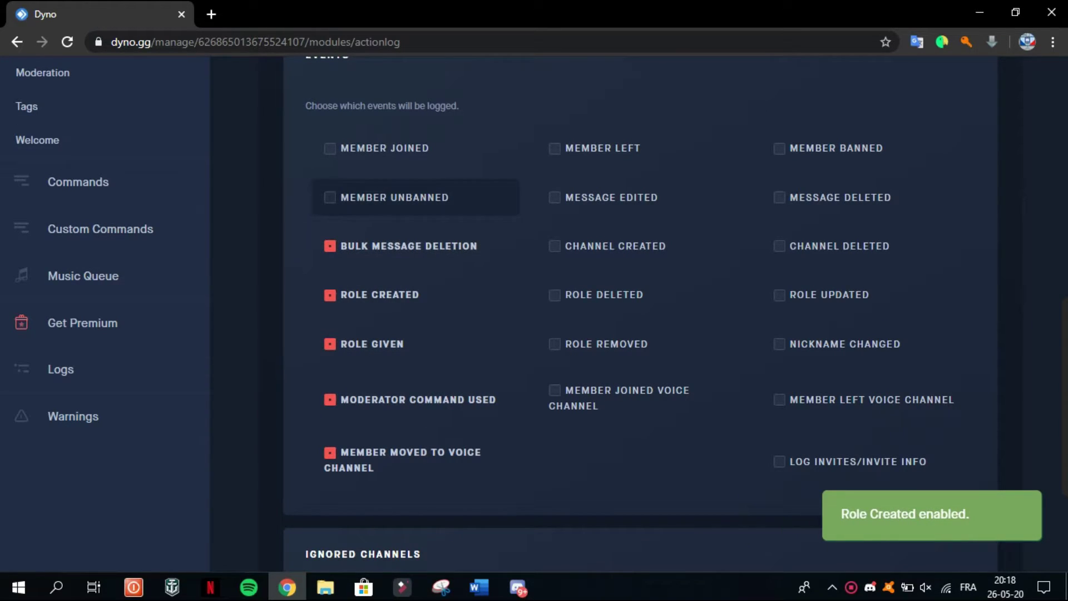
Step: Enable logging of Member Joined, Member Unbanned, Member Left, Message Edited and Channel Created events
left_click(330, 148)
left_click(330, 198)
left_click(555, 148)
left_click(554, 198)
left_click(555, 246)
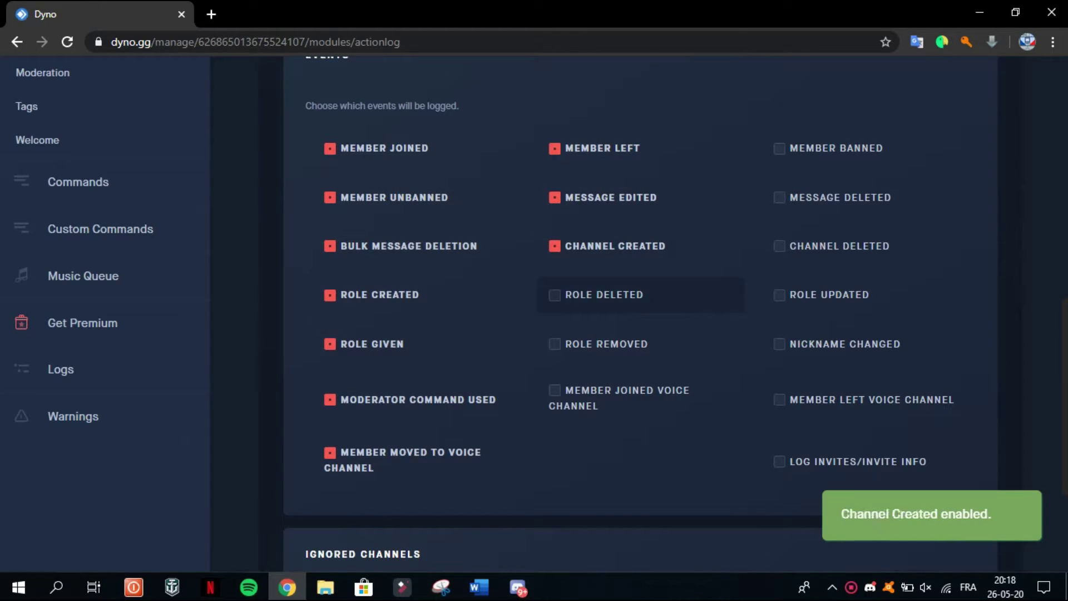
Step: Enable logging of Role Removed, Role Deleted, Member Joined Voice Channel, Log Invites/Invite Info, Member Left Voice Channel and Nickname Changed
left_click(555, 344)
left_click(555, 294)
left_click(555, 390)
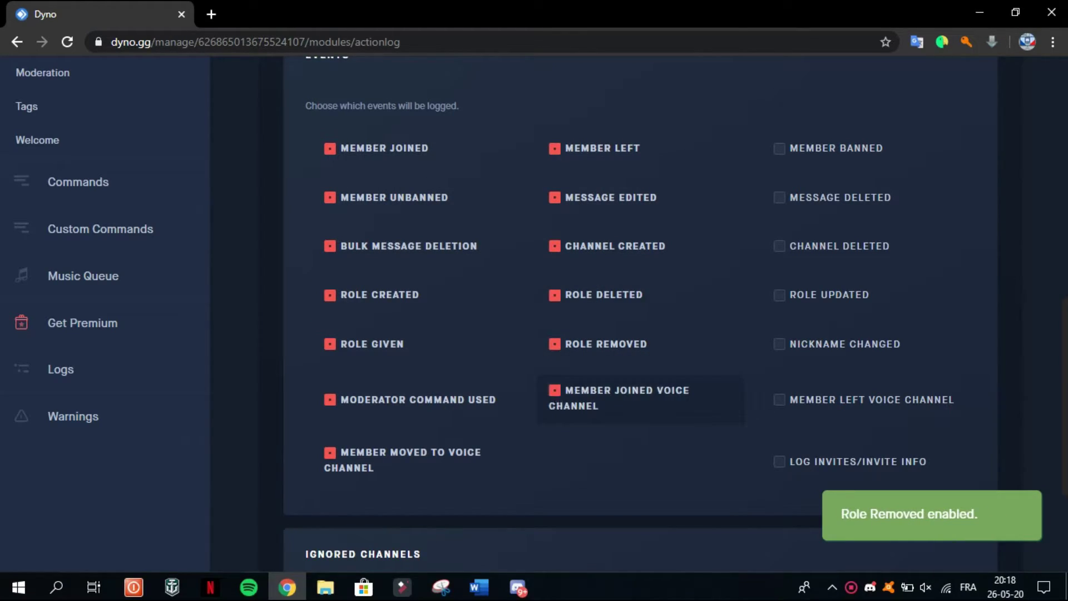
left_click(780, 461)
left_click(780, 399)
left_click(780, 344)
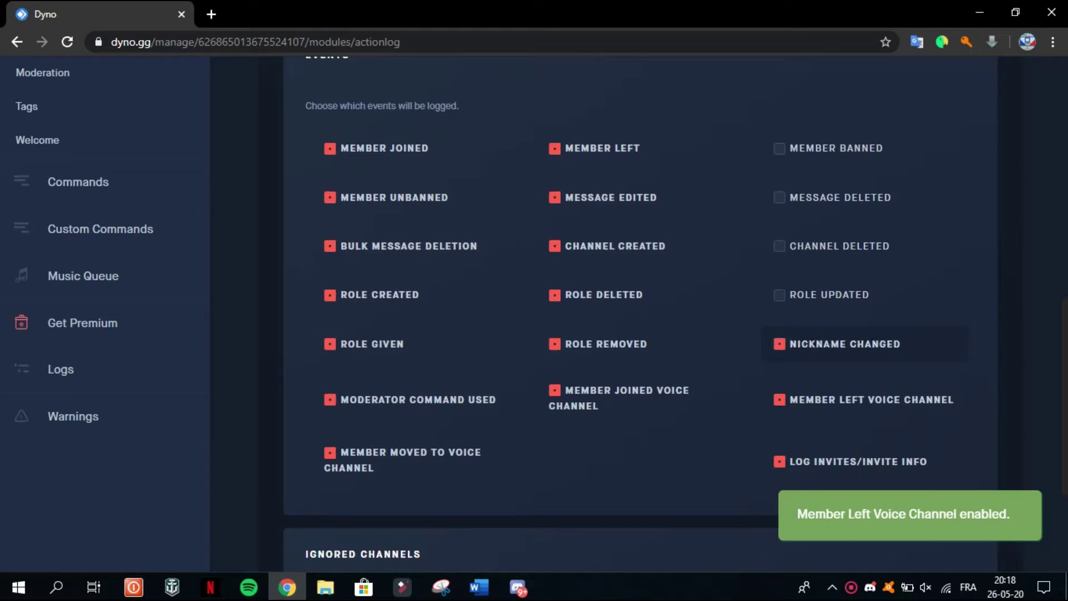
Step: Enable logging of Role Updated, Channel Deleted, Message Deleted and Member Banned events
left_click(779, 295)
left_click(780, 246)
left_click(779, 197)
left_click(780, 148)
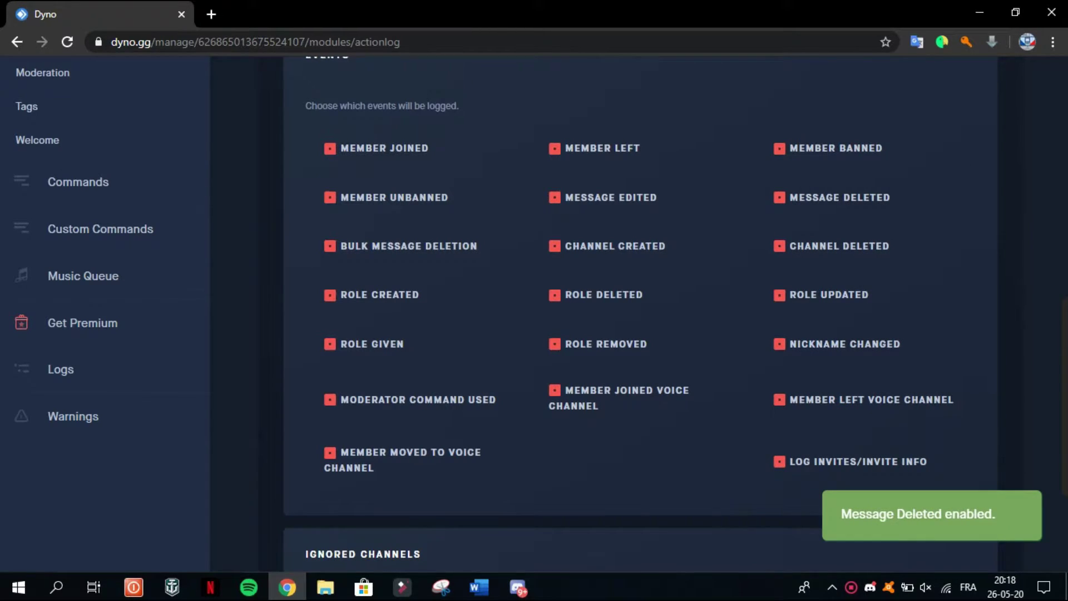
Step: Open the Announcements module and examine its announcement channel and its join, leave and ban message settings
scroll(640, 203, "down", 3)
scroll(640, 315, "up", 15)
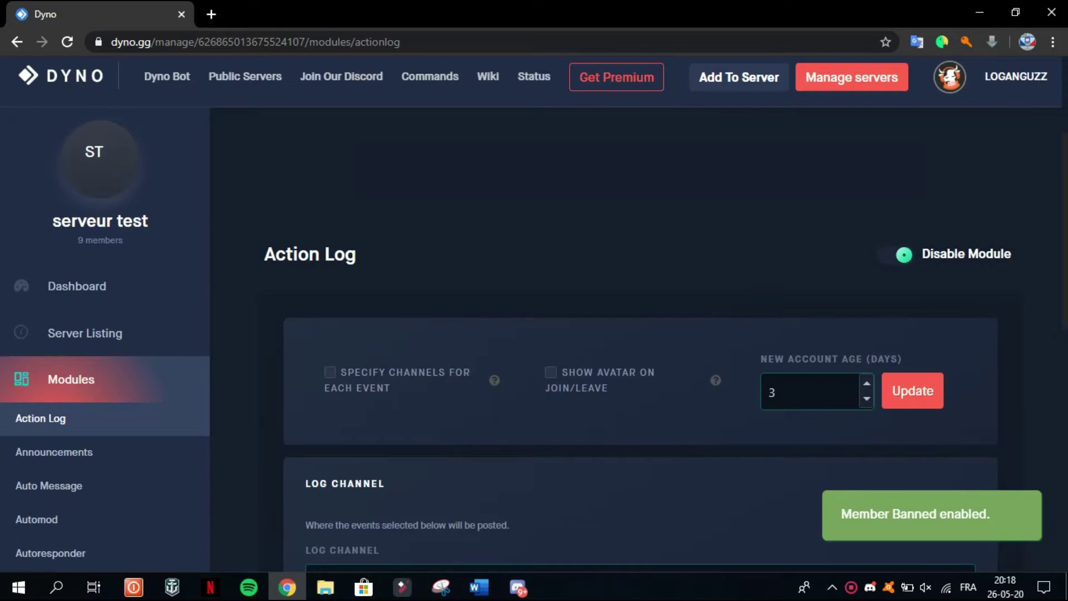
scroll(640, 314, "down", 6)
scroll(111, 362, "up", 5)
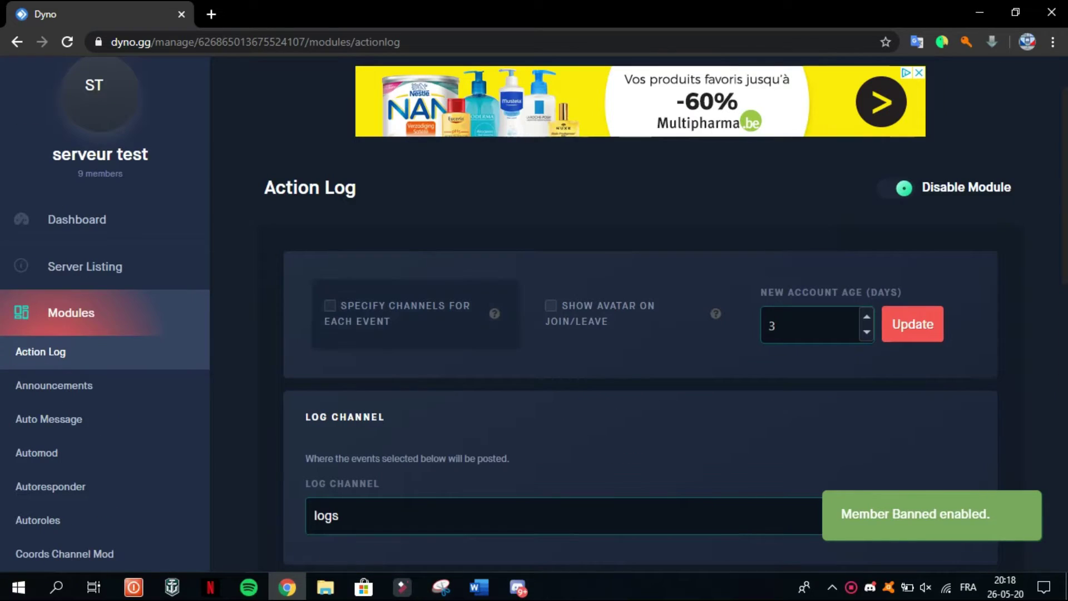
left_click(54, 385)
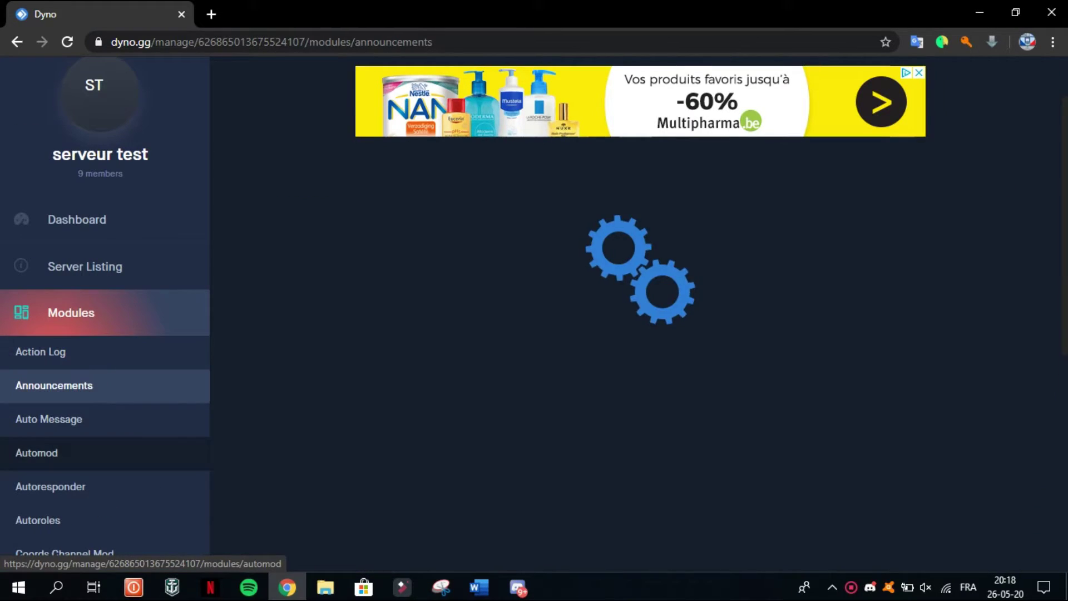
scroll(640, 315, "down", 13)
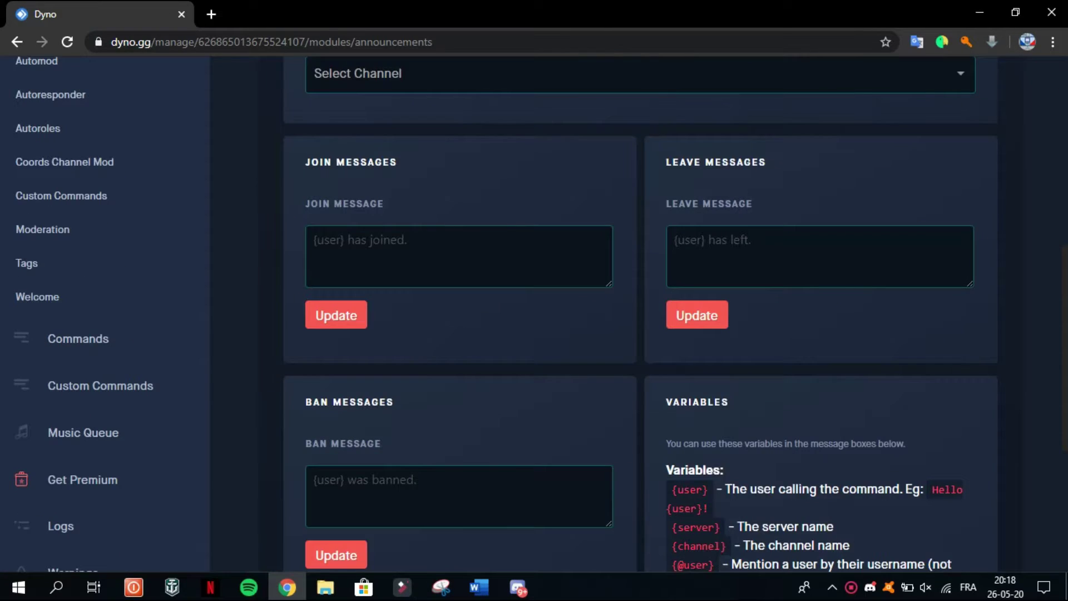
scroll(640, 314, "up", 8)
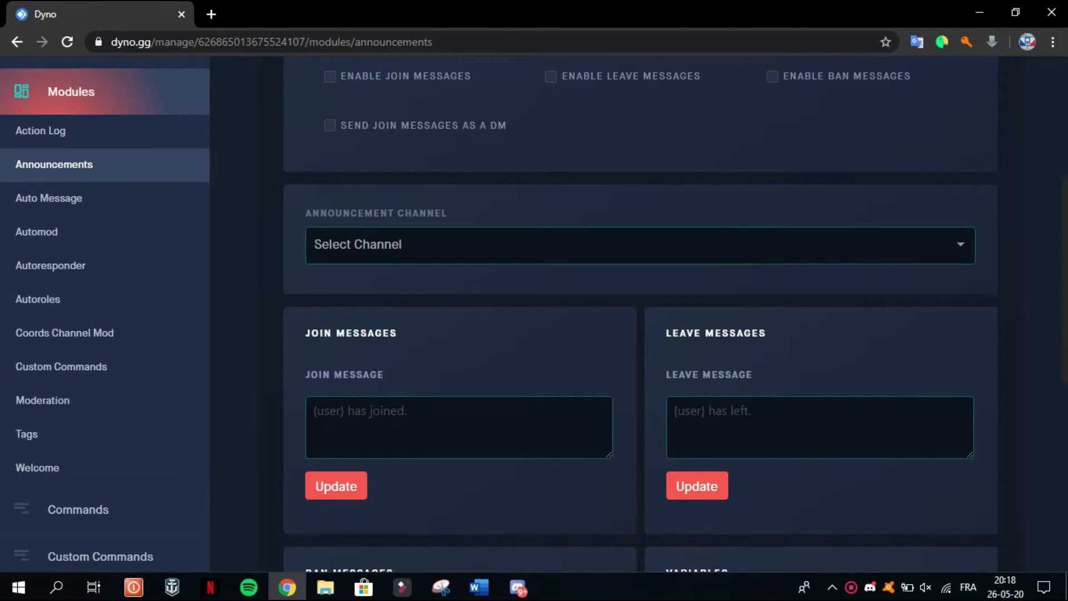
scroll(640, 314, "down", 5)
scroll(640, 315, "up", 4)
left_click_drag(305, 254, 384, 296)
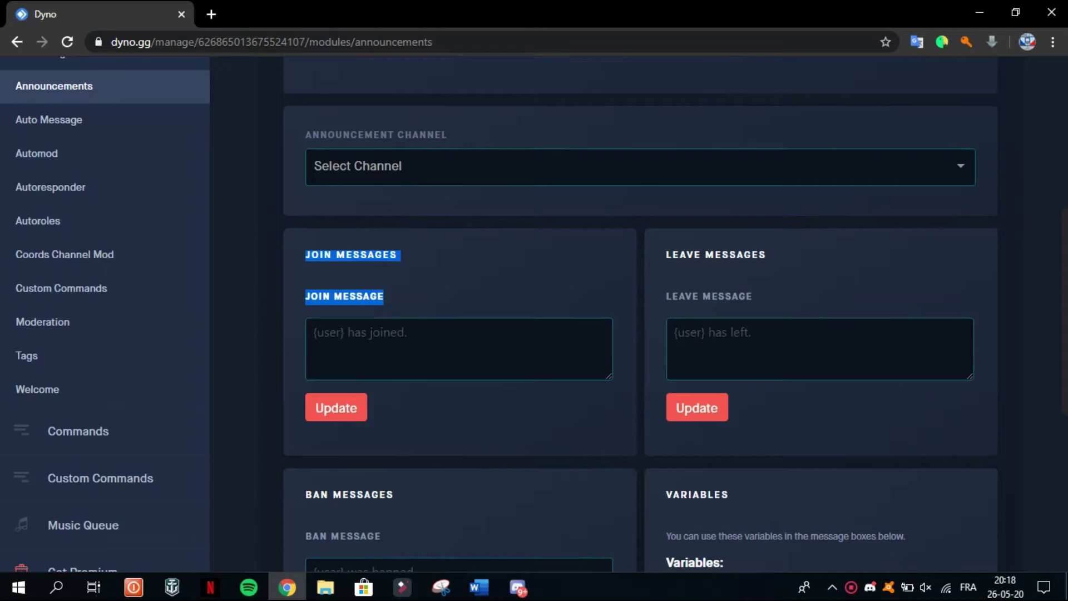
left_click_drag(305, 495, 381, 536)
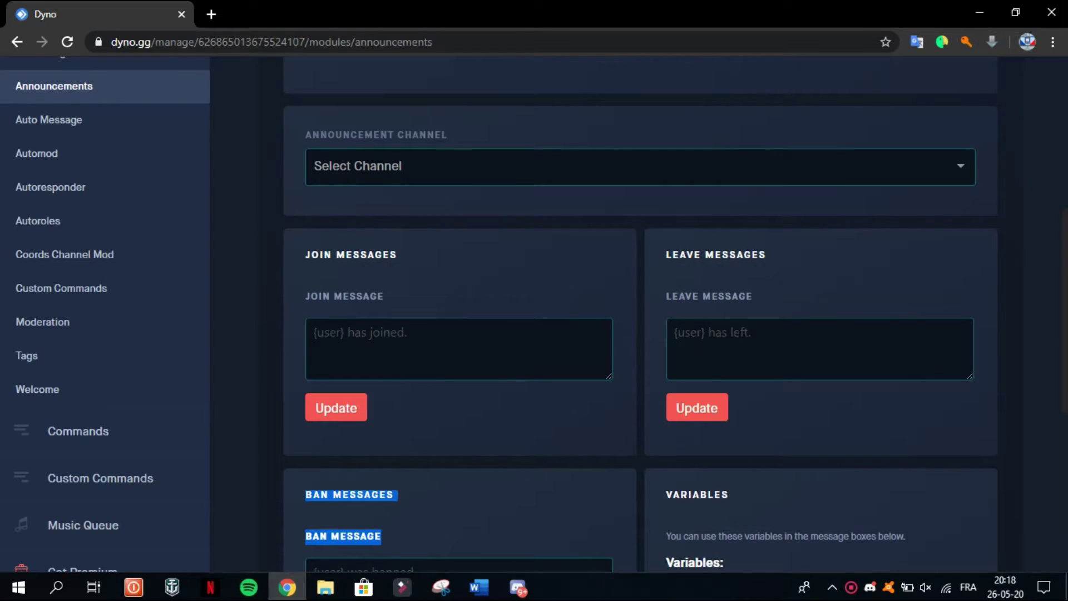
scroll(640, 314, "up", 4)
left_click_drag(754, 531, 754, 368)
left_click(754, 367)
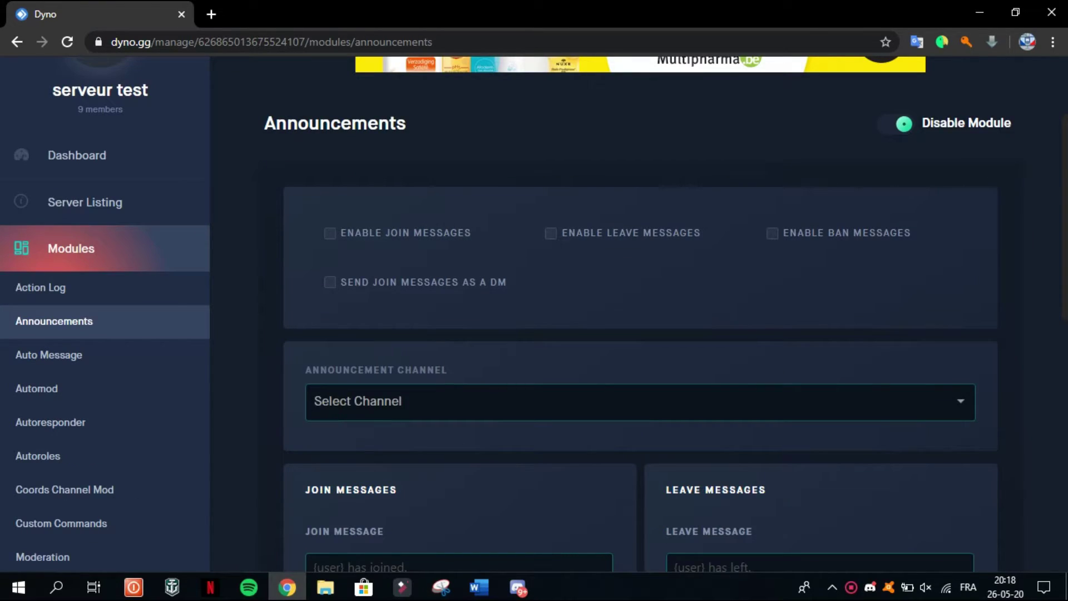
scroll(640, 315, "up", 3)
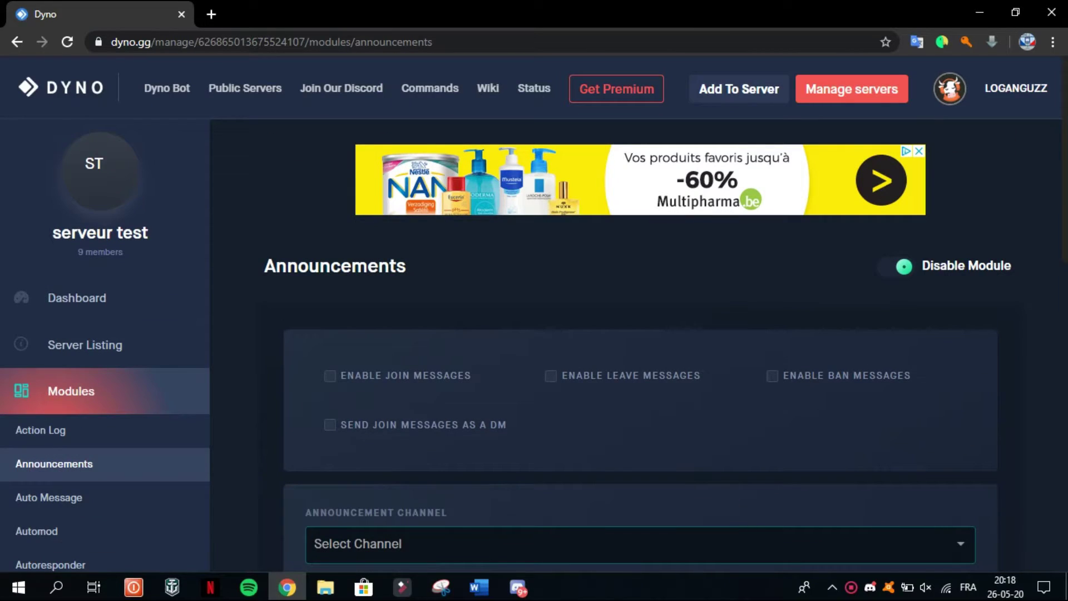
Step: Disable the Announcements module
left_click_drag(334, 361, 724, 439)
left_click(724, 440)
scroll(640, 357, "down", 10)
scroll(640, 356, "up", 10)
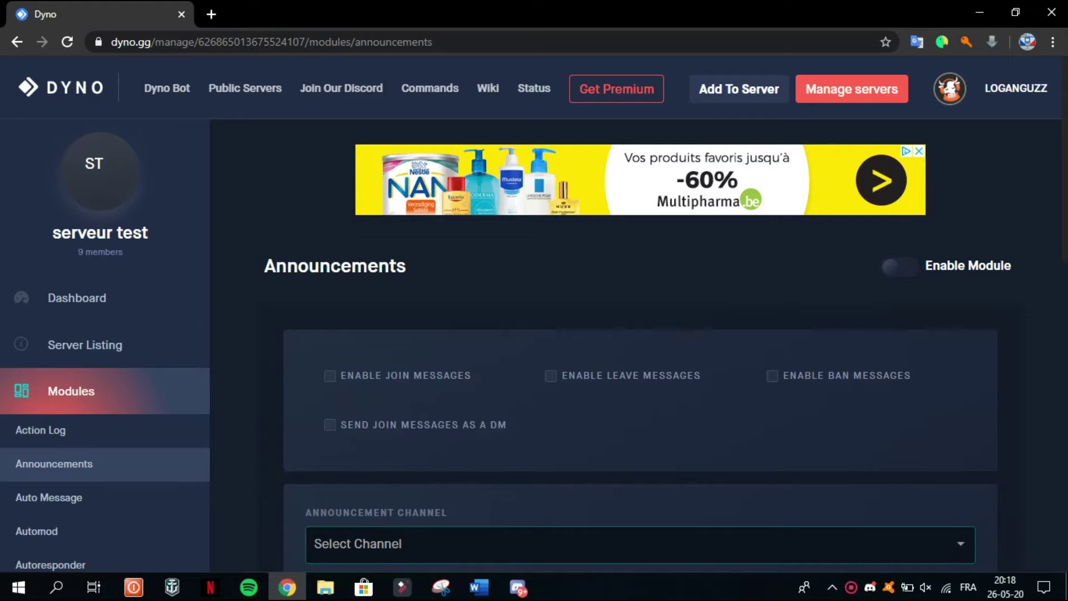
Step: Open the Auto Message module and examine its description, its message form and the channels available for posting
scroll(418, 223, "down", 3)
left_click(49, 340)
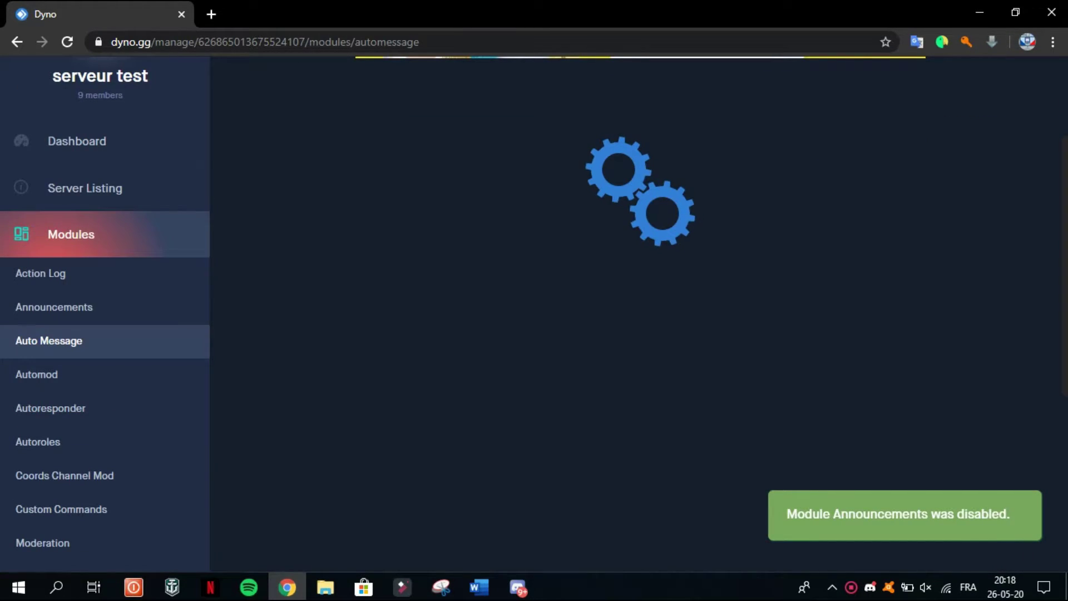
scroll(640, 312, "down", 5)
scroll(640, 312, "up", 5)
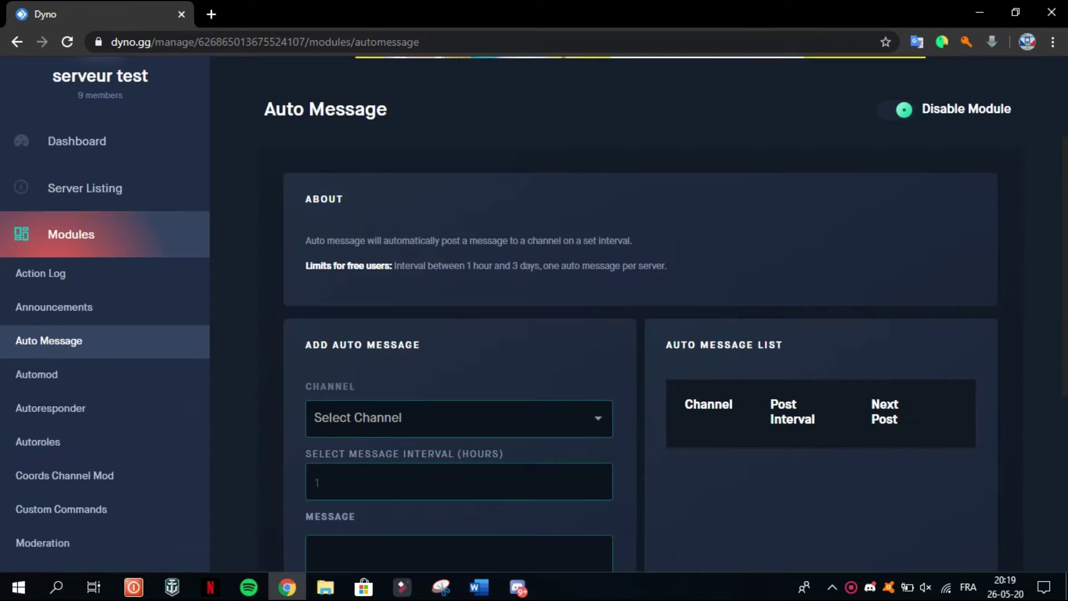
triple_click(390, 114)
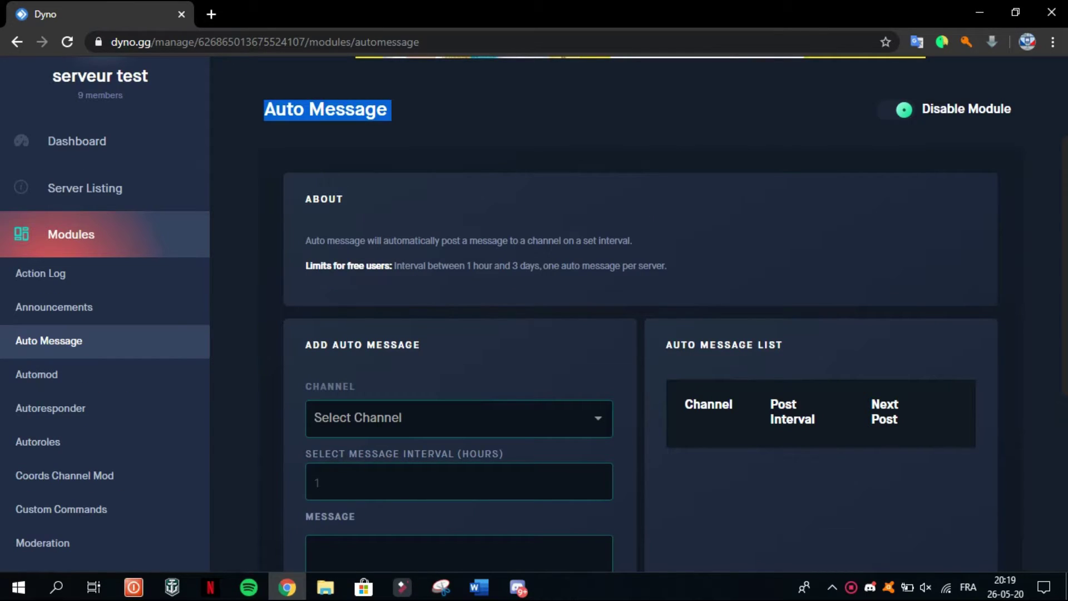
scroll(640, 312, "down", 4)
left_click(315, 247)
scroll(640, 311, "up", 4)
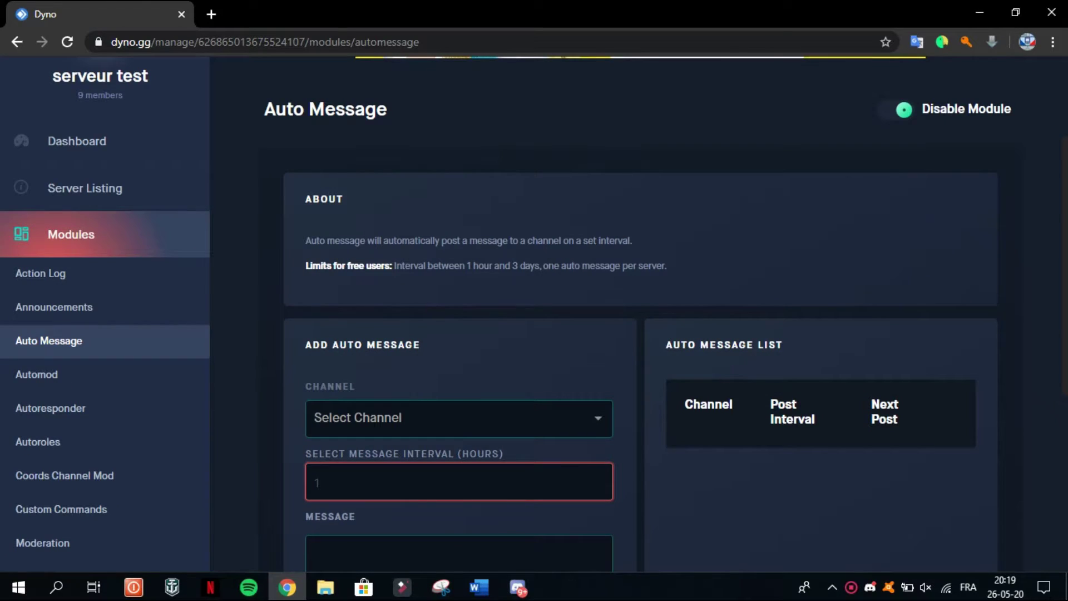
scroll(316, 262, "down", 3)
left_click(316, 262)
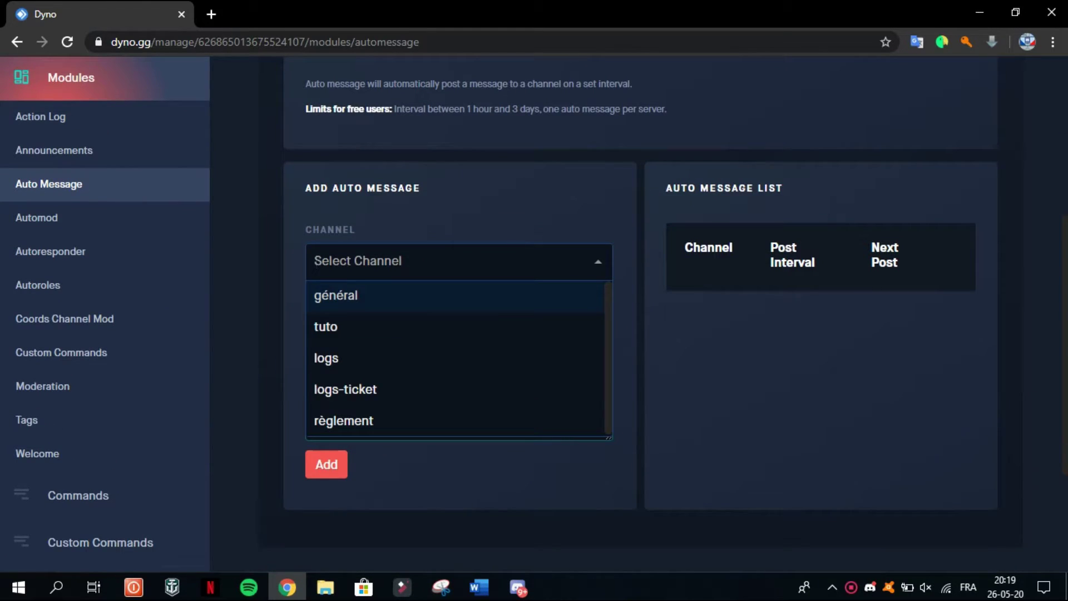
left_click(316, 262)
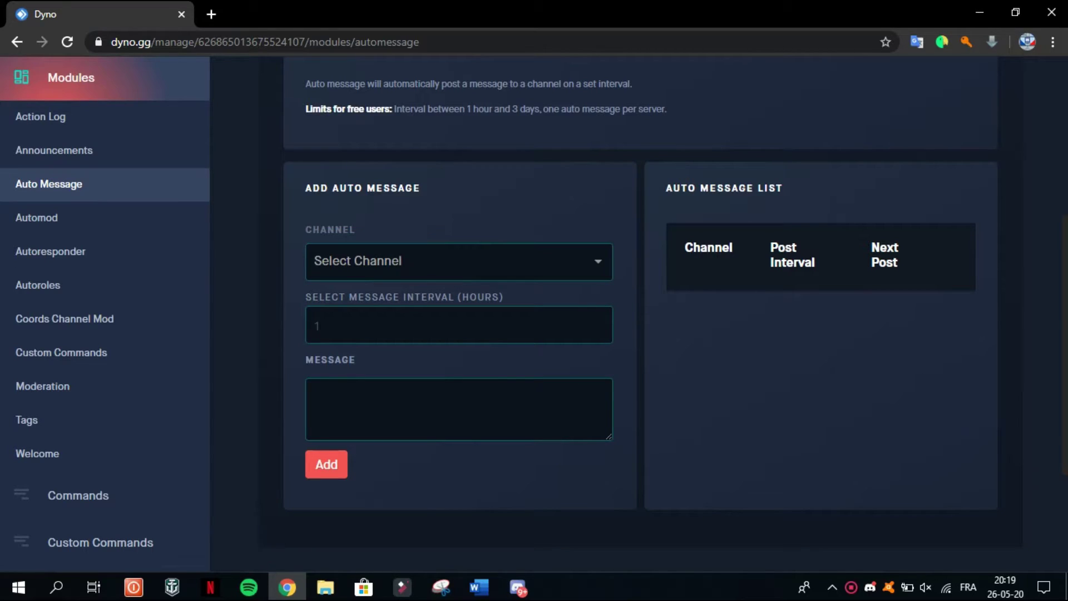
Step: Enter 24h as the new auto message's interval and shorten the entry to 2
left_click(315, 326)
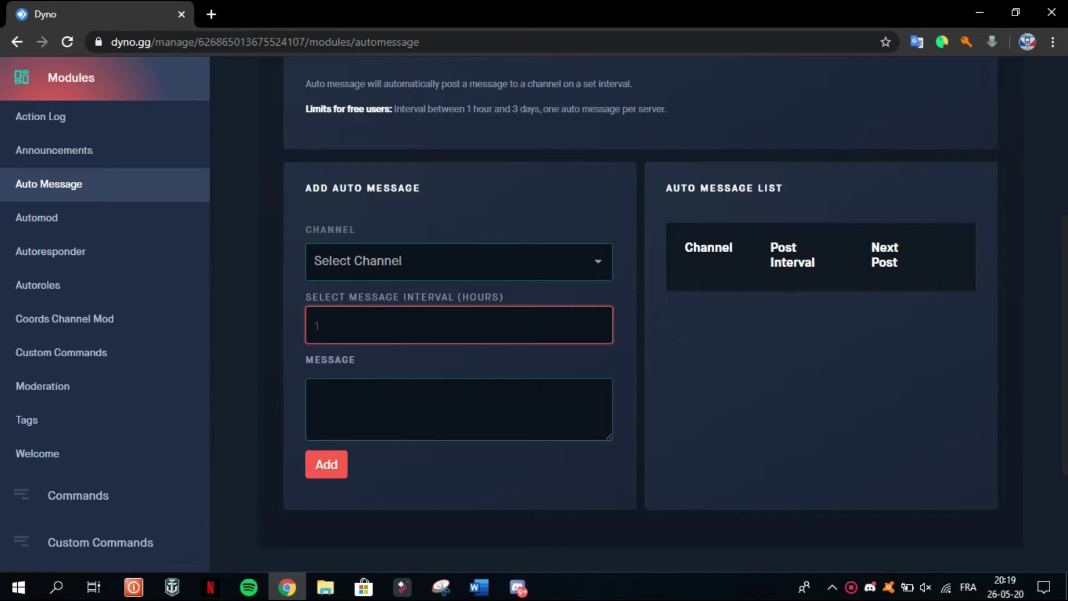
type("24h")
key("ctrl+a")
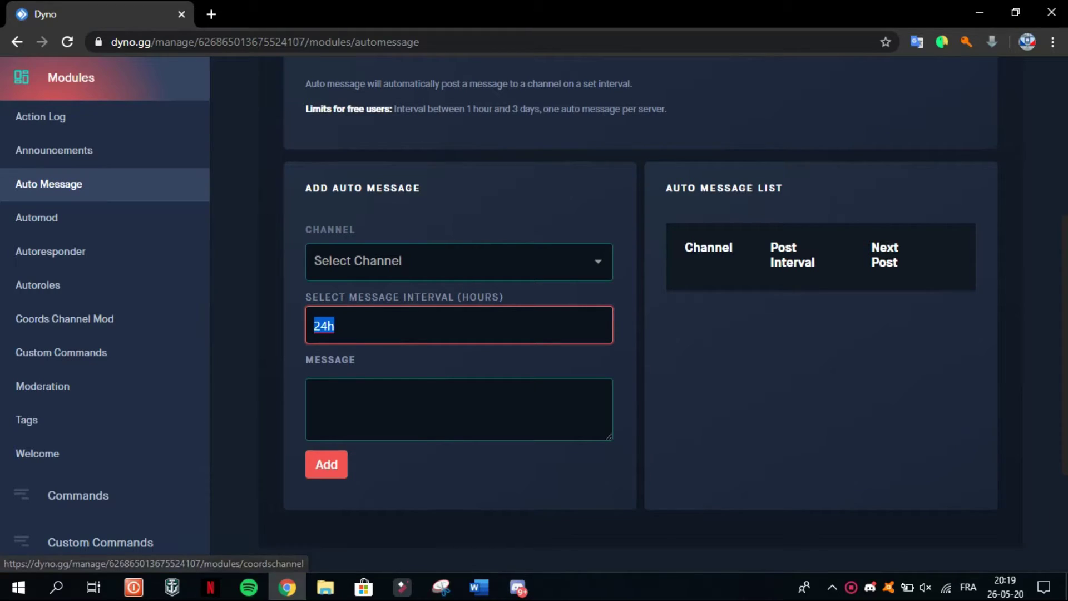
key("End")
key("BackSpace")
key("BackSpace")
left_click(314, 391)
scroll(104, 218, "up", 3)
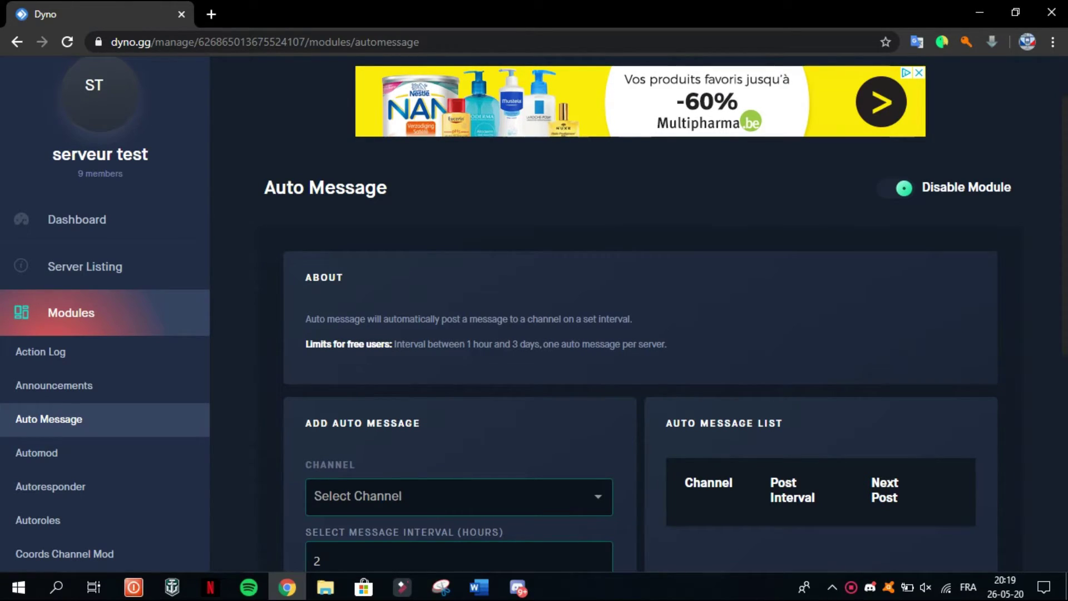
Step: Disable the Auto Message module and open the Automod module's settings
left_click(897, 188)
scroll(535, 314, "down", 1)
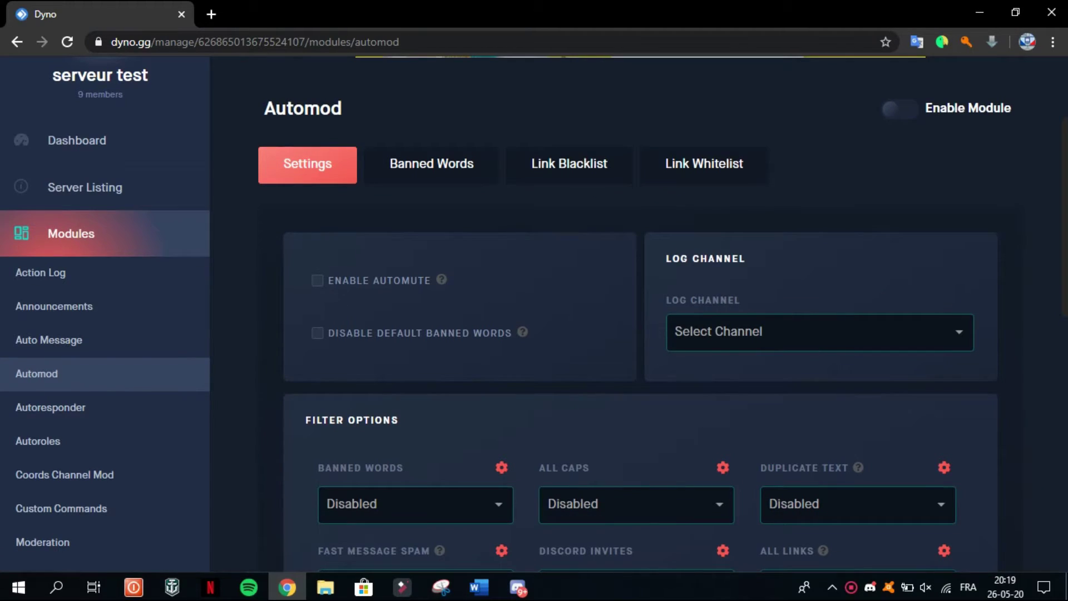
Step: Examine the Automod settings, including the module toggle, the available log channels and the filter options such as Banned Words
scroll(638, 311, "down", 15)
scroll(639, 312, "up", 15)
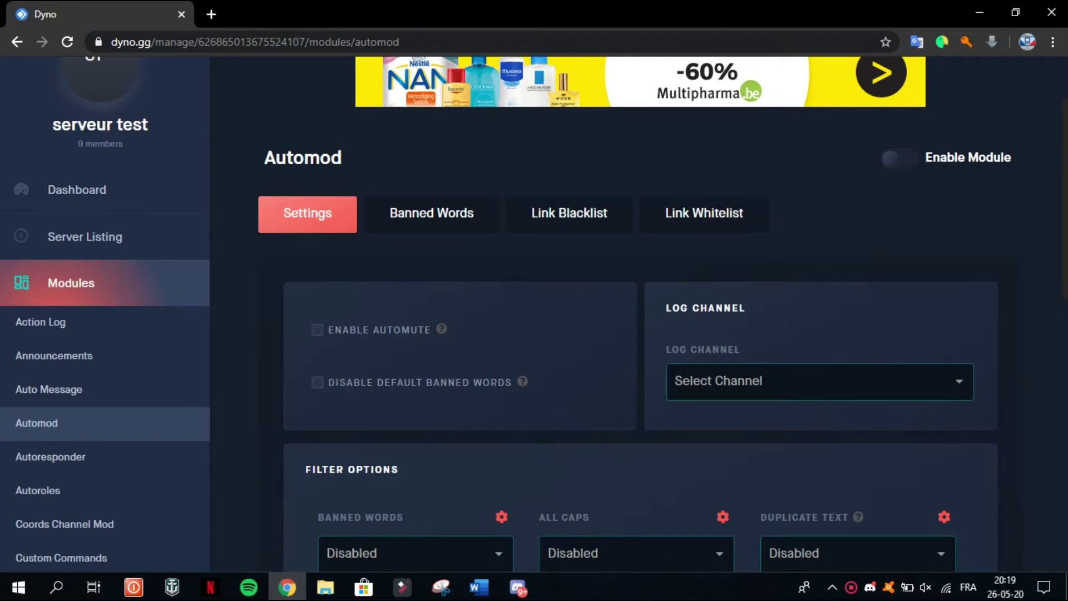
scroll(639, 311, "down", 2)
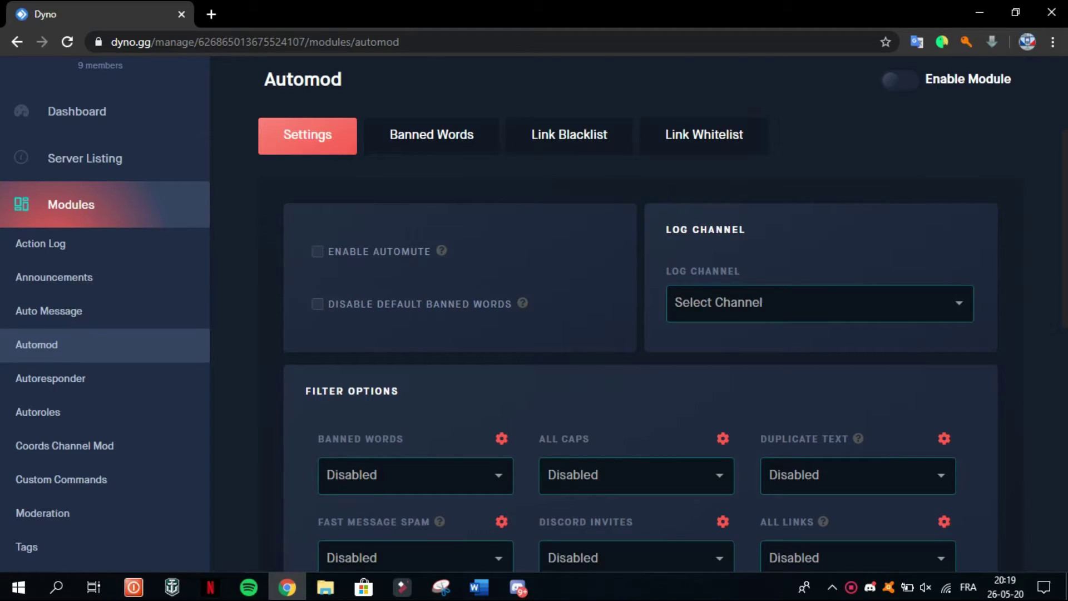
scroll(639, 312, "down", 1)
scroll(639, 312, "up", 3)
left_click_drag(926, 235, 979, 236)
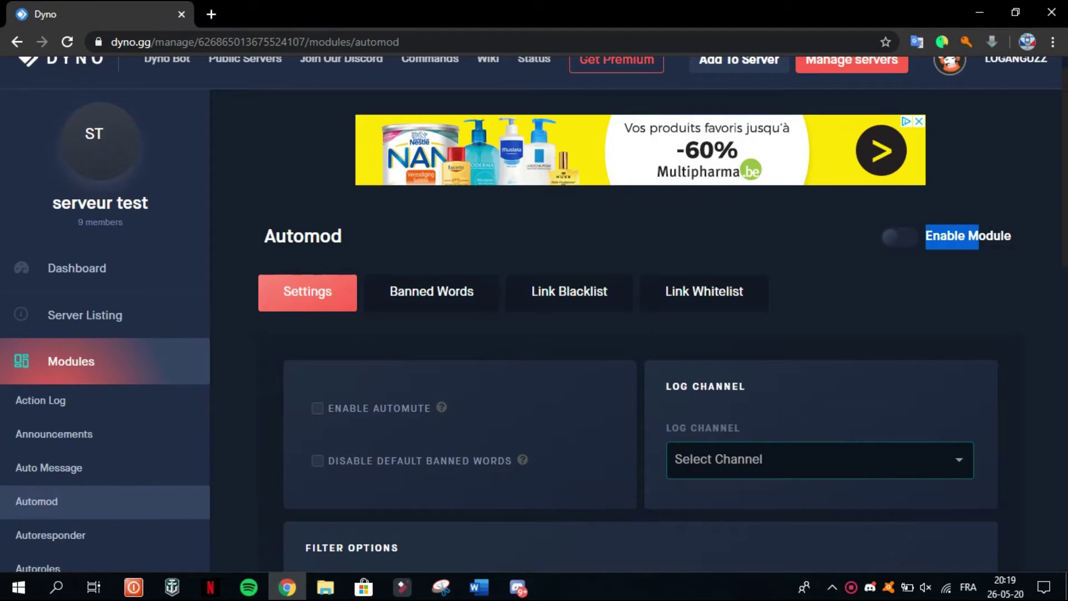
scroll(639, 312, "down", 3)
left_click(818, 302)
key("Up")
key("Up")
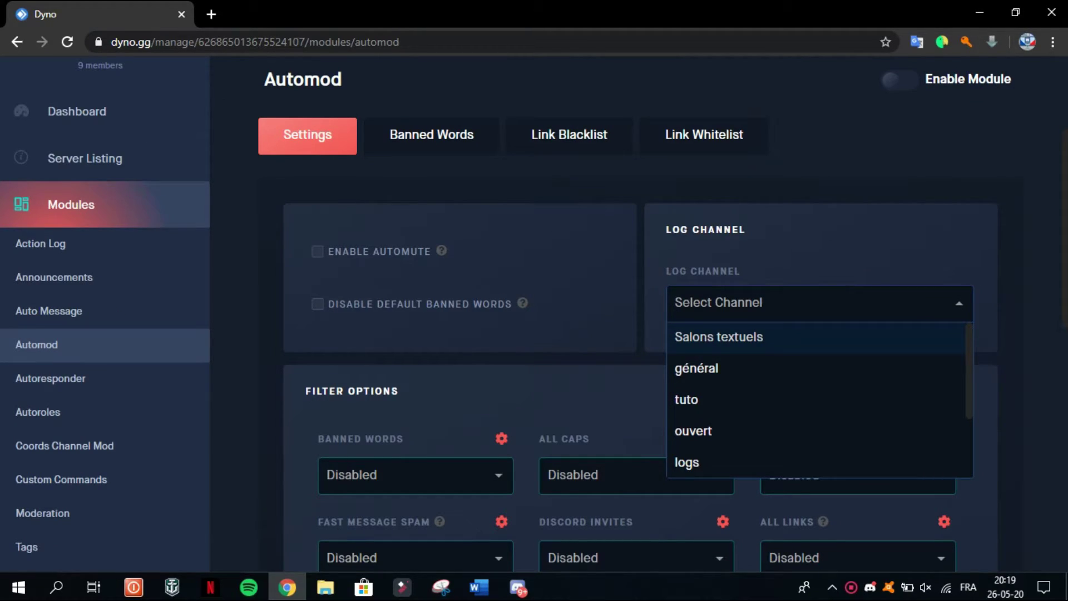
left_click(666, 230)
left_click_drag(666, 229, 740, 271)
scroll(639, 315, "down", 4)
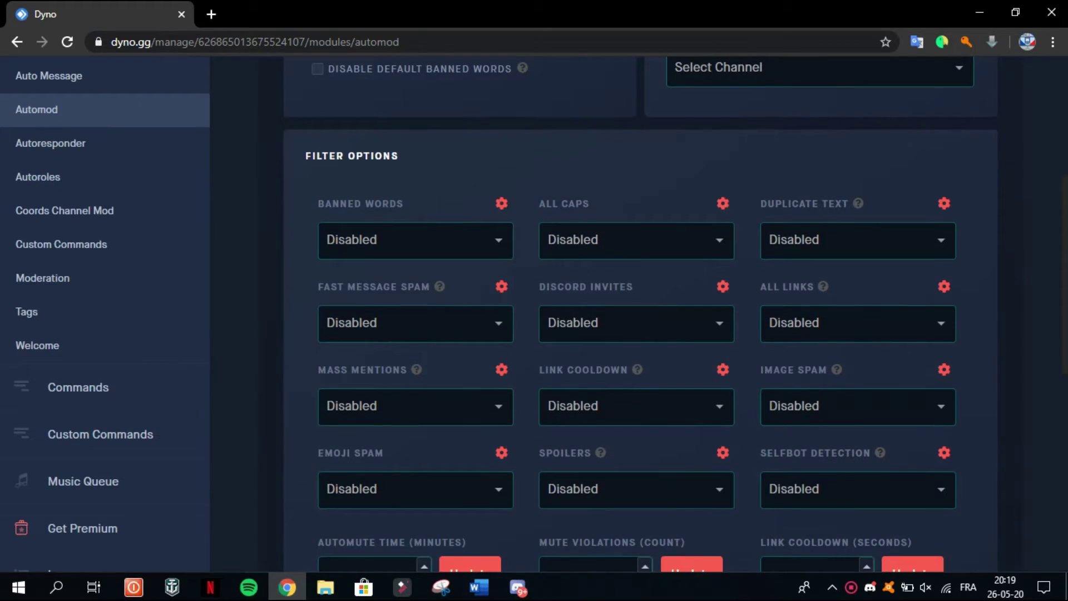
left_click_drag(318, 204, 404, 205)
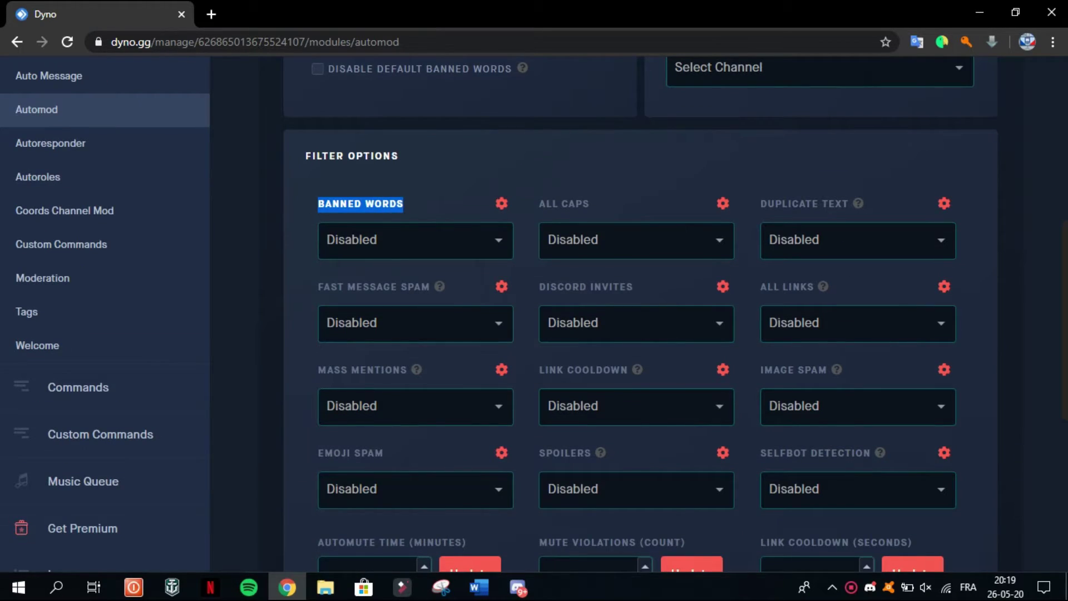
Step: Set the Automod Banned Words filter to the Warn and Delete actions
left_click(403, 205)
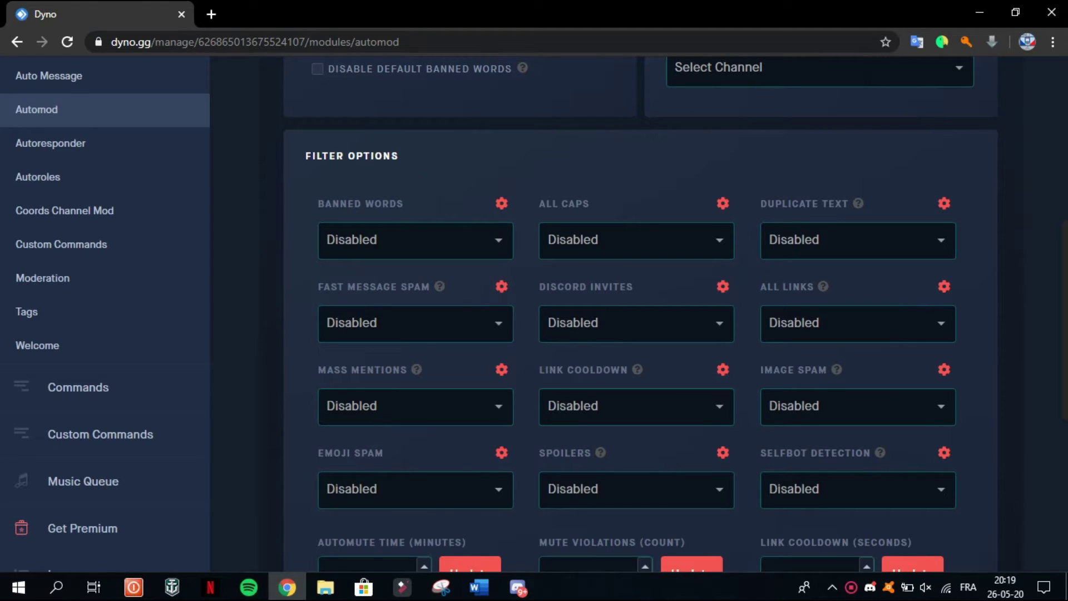
left_click(328, 240)
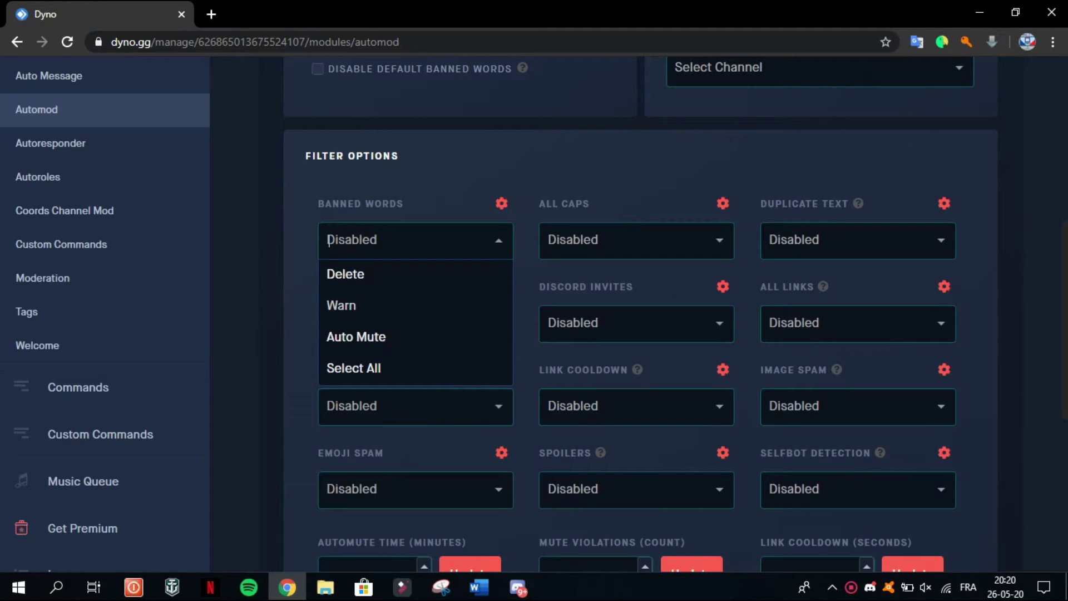
left_click(341, 305)
left_click(380, 240)
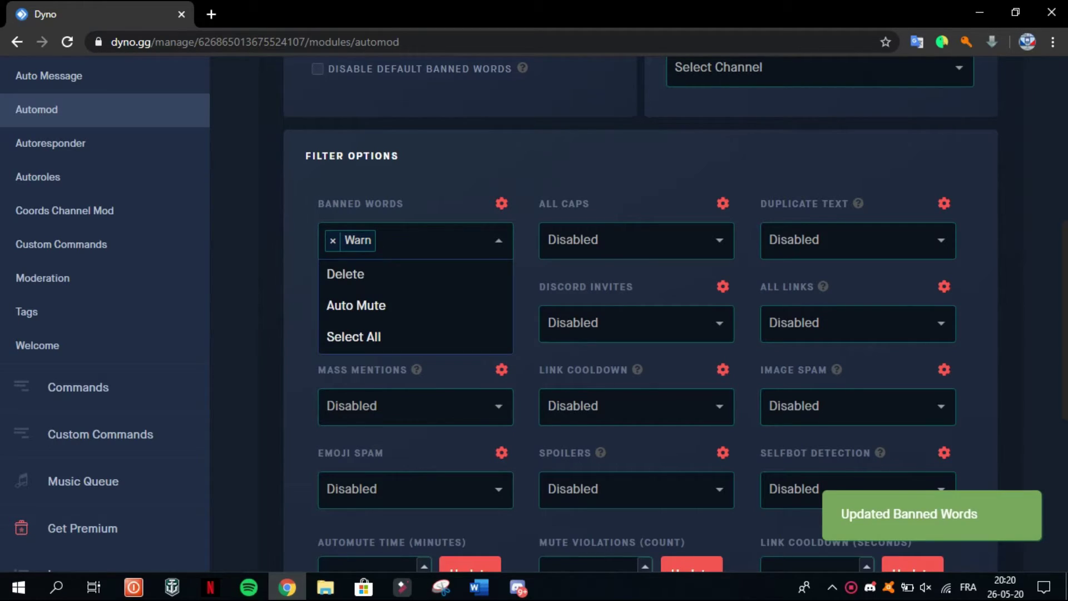
key("Return")
scroll(640, 312, "down", 2)
scroll(640, 312, "down", 2)
scroll(640, 312, "up", 4)
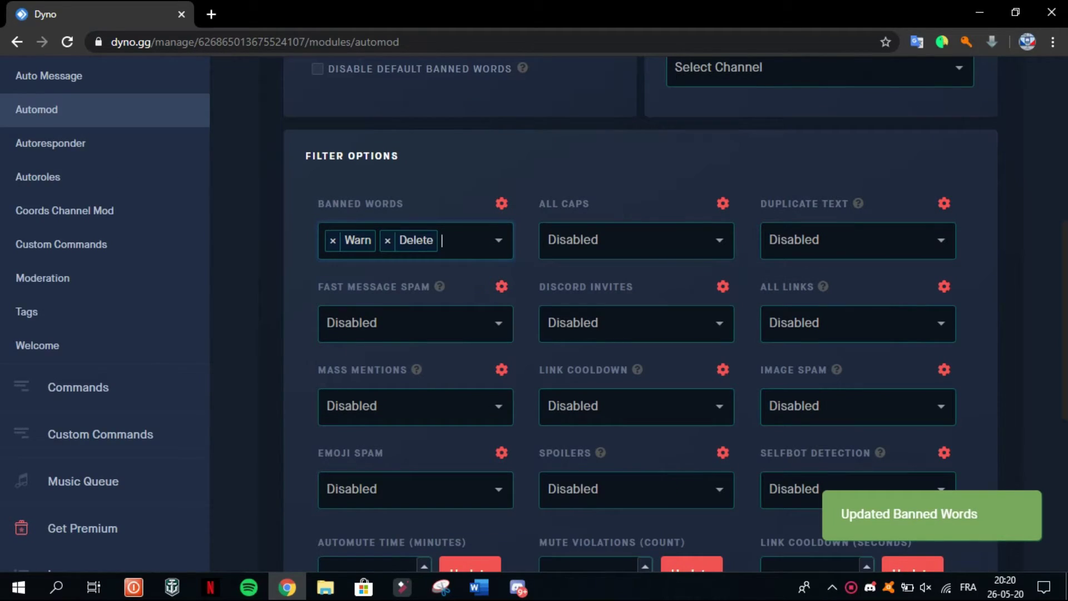
Step: Examine the remaining Automod filter options, including All Links and Discord Invites, and the automute, violation, cooldown and mention limits
left_click_drag(759, 286, 808, 287)
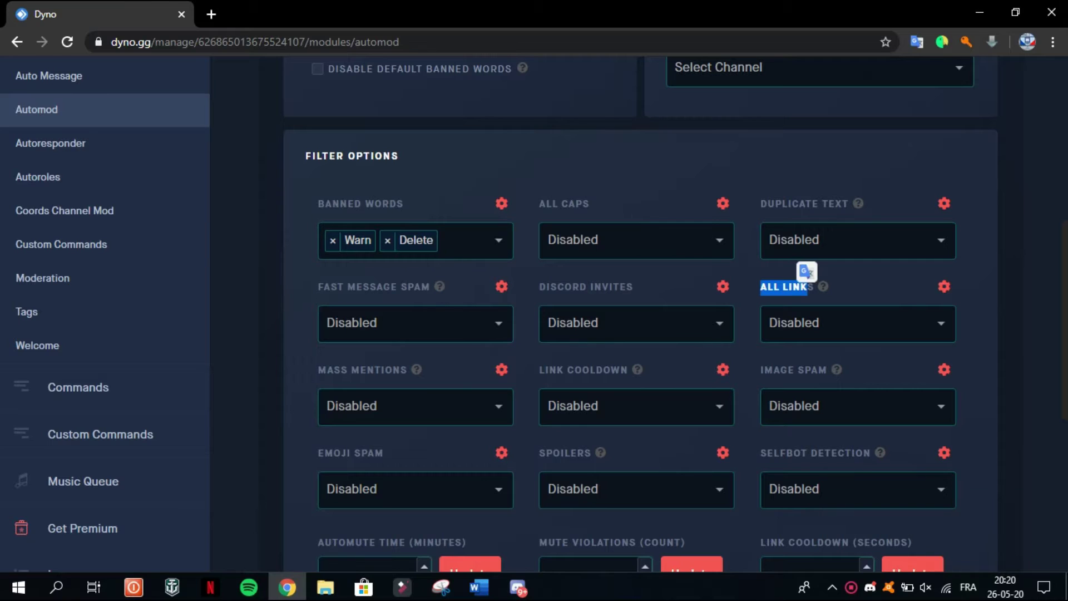
left_click_drag(546, 286, 628, 290)
scroll(628, 312, "down", 7)
scroll(628, 312, "up", 3)
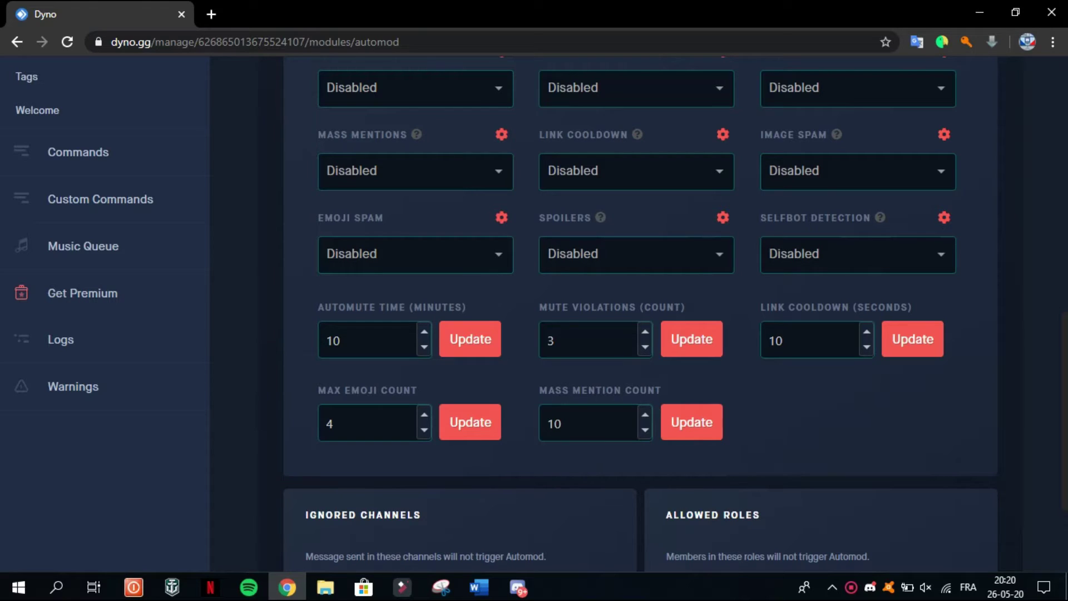
left_click(645, 346)
left_click(645, 332)
scroll(640, 311, "down", 3)
scroll(635, 311, "up", 15)
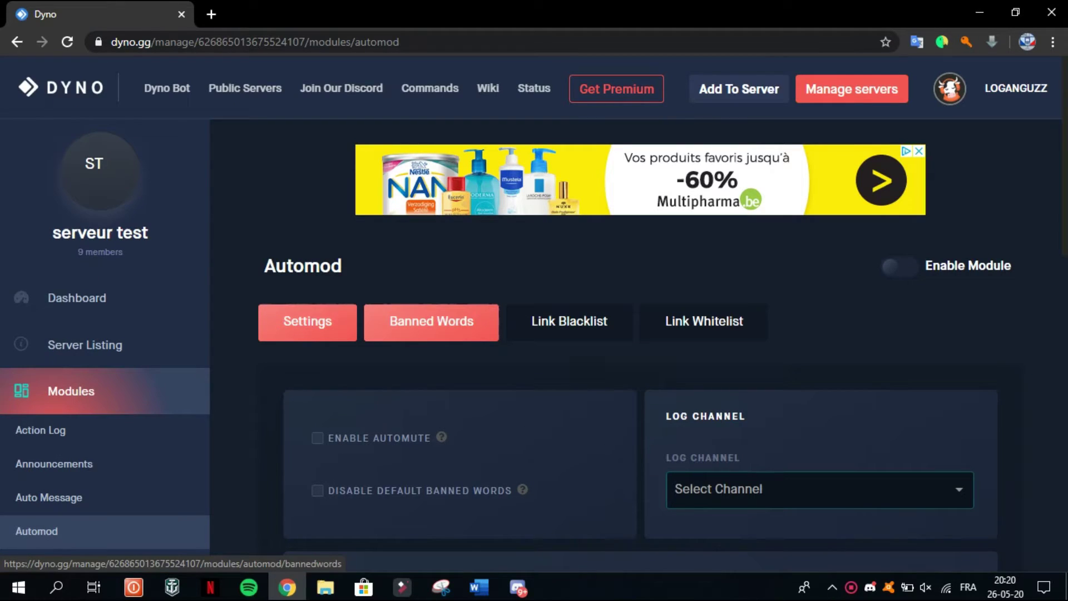
Step: Open Automod's Banned Words page and examine the form for adding words and the default banned words
left_click(431, 322)
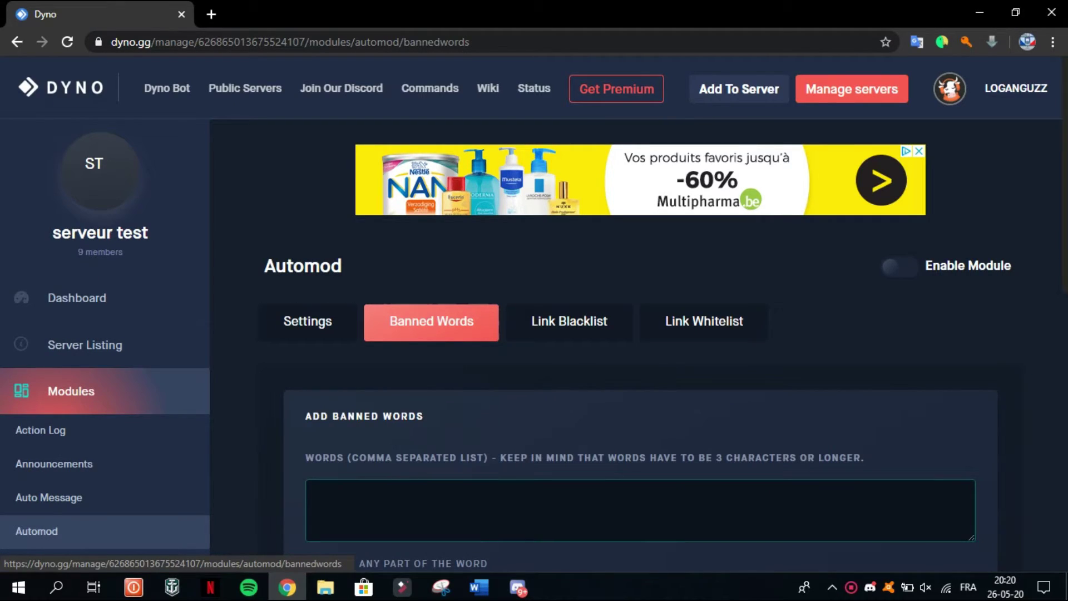
scroll(431, 322, "down", 5)
left_click(314, 187)
scroll(640, 314, "down", 4)
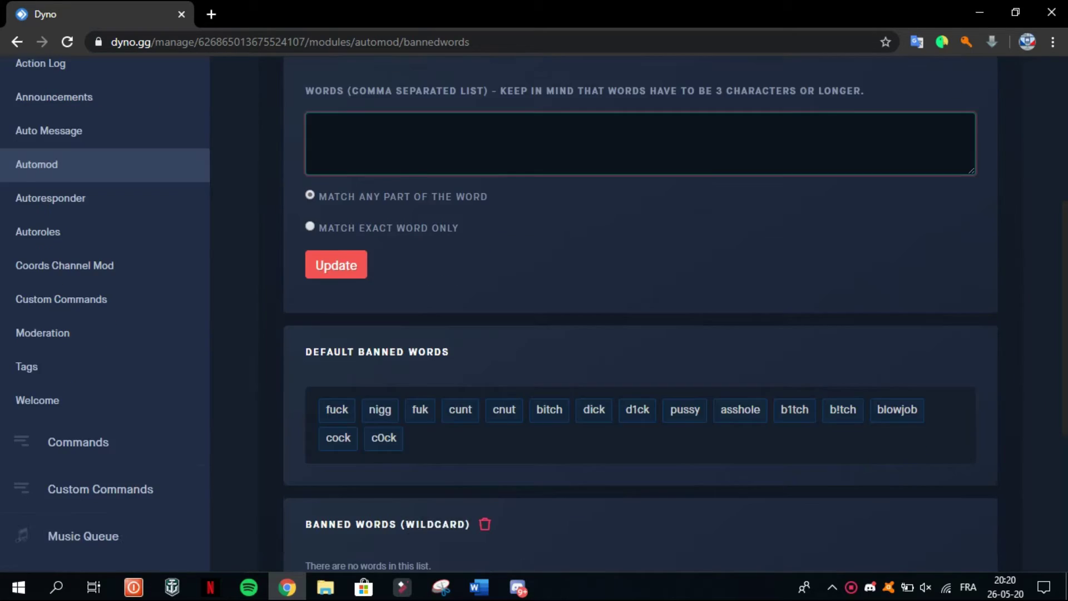
scroll(640, 311, "up", 7)
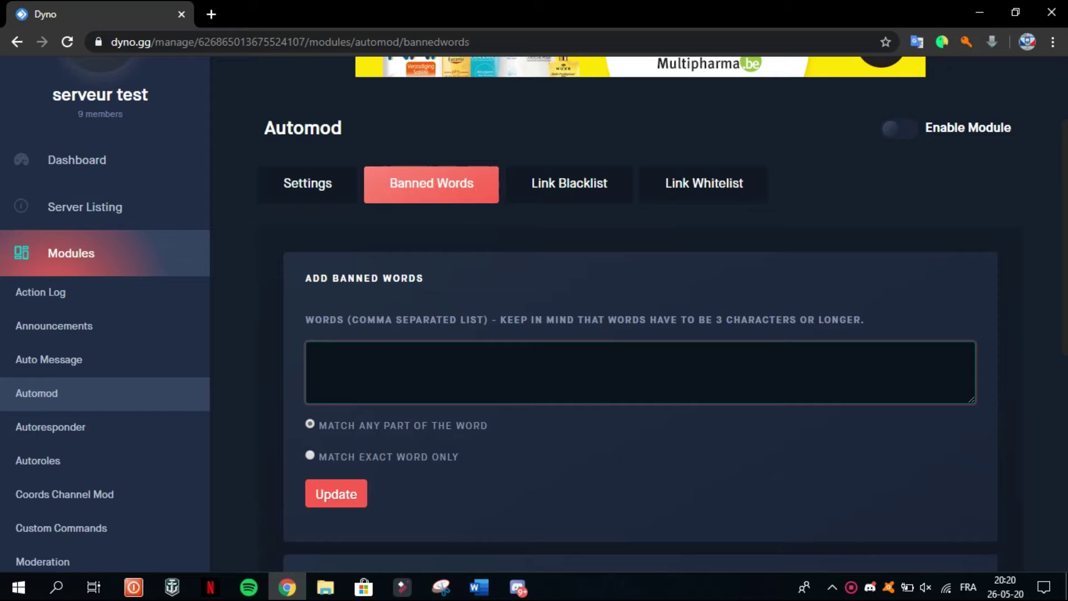
scroll(640, 312, "down", 3)
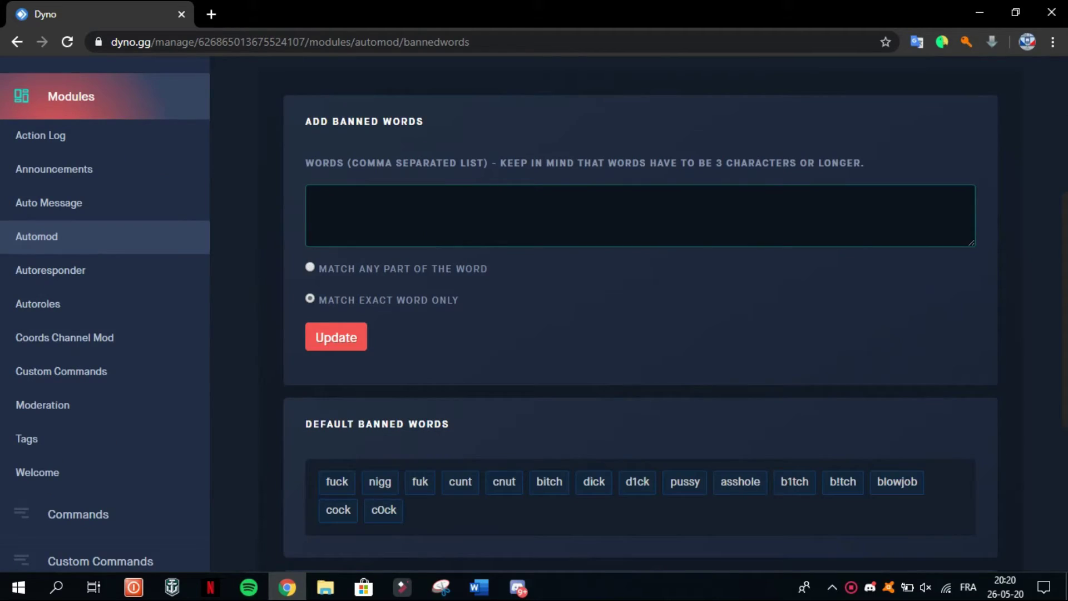
Step: Compare the exact-word and any-part matching options for banned words, and review the wildcard and exact word lists
left_click_drag(319, 300, 420, 300)
left_click_drag(327, 269, 488, 270)
left_click(488, 270)
scroll(640, 312, "down", 5)
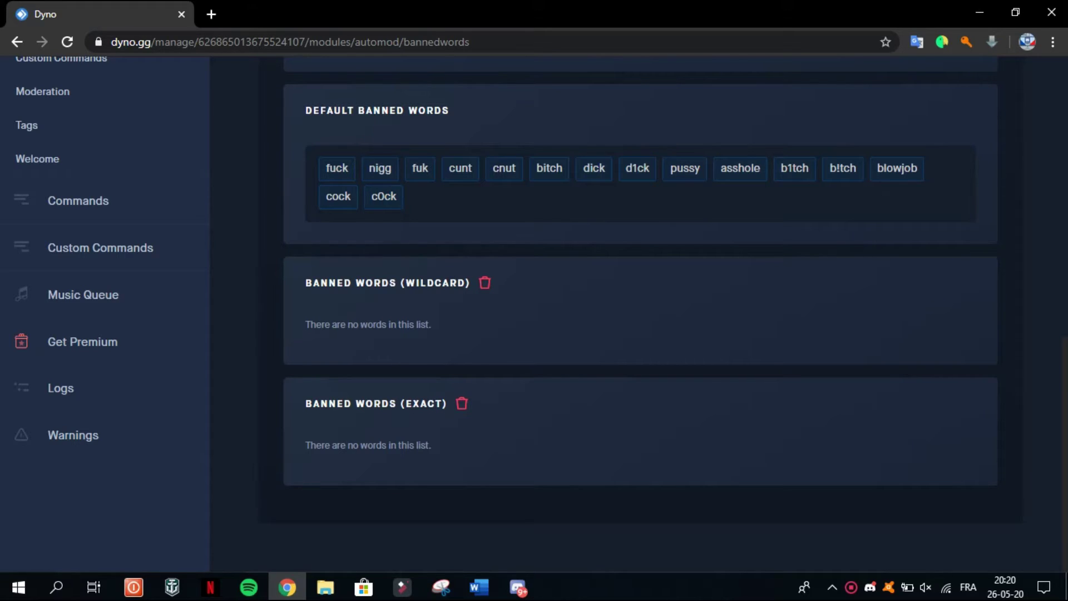
scroll(640, 314, "up", 10)
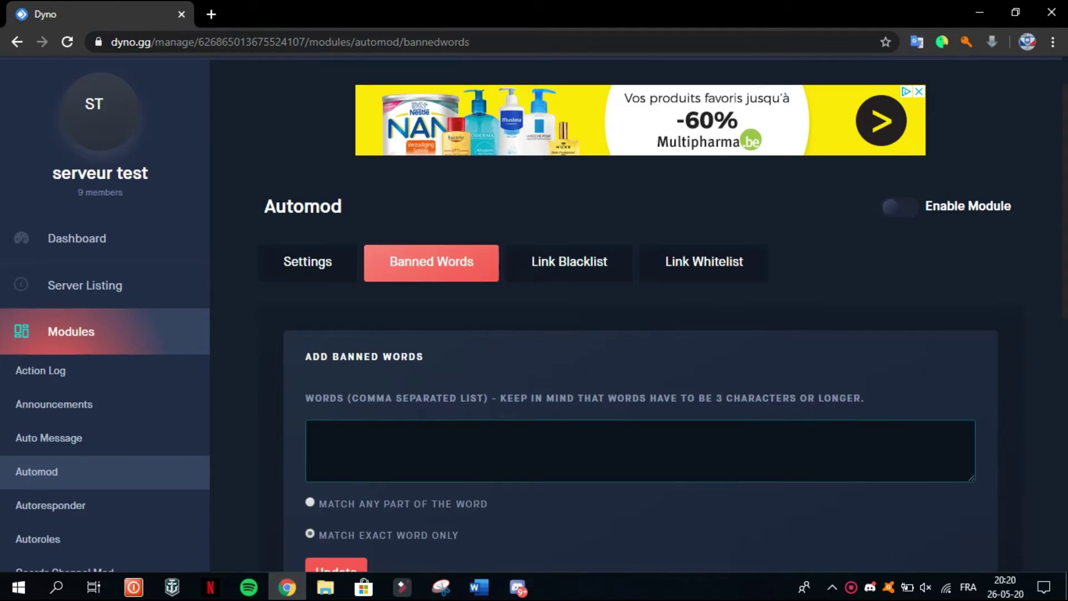
scroll(640, 311, "down", 3)
left_click_drag(488, 346, 311, 348)
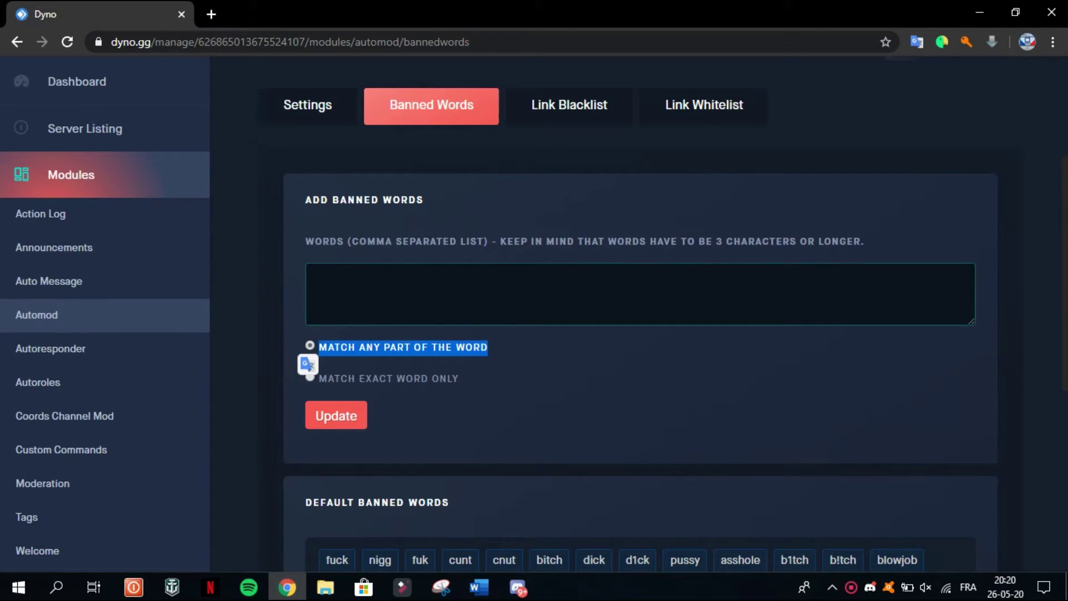
left_click(403, 347)
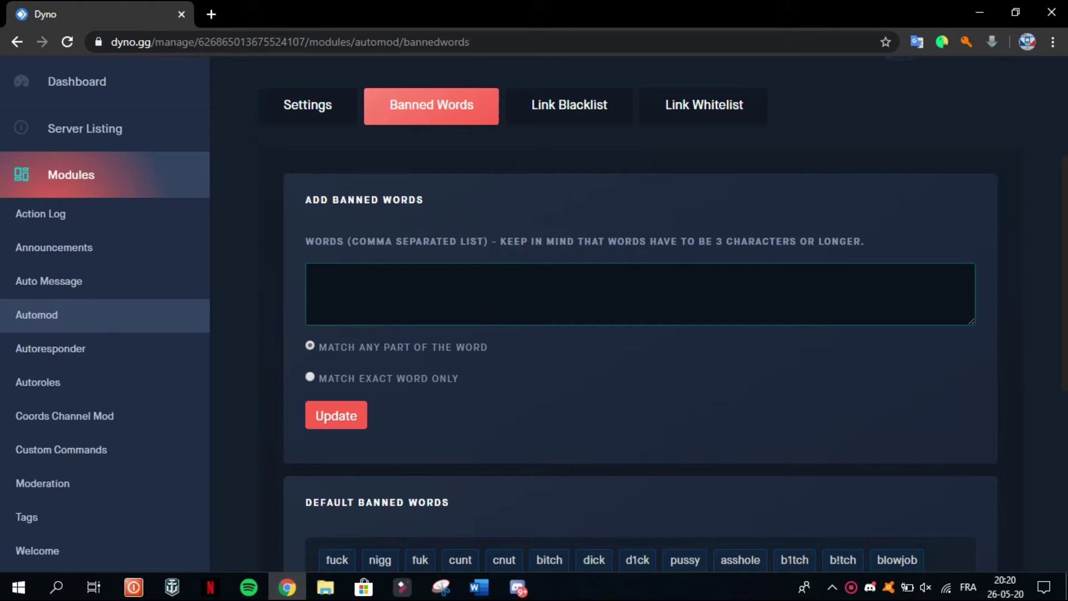
scroll(569, 261, "down", 7)
scroll(569, 262, "up", 10)
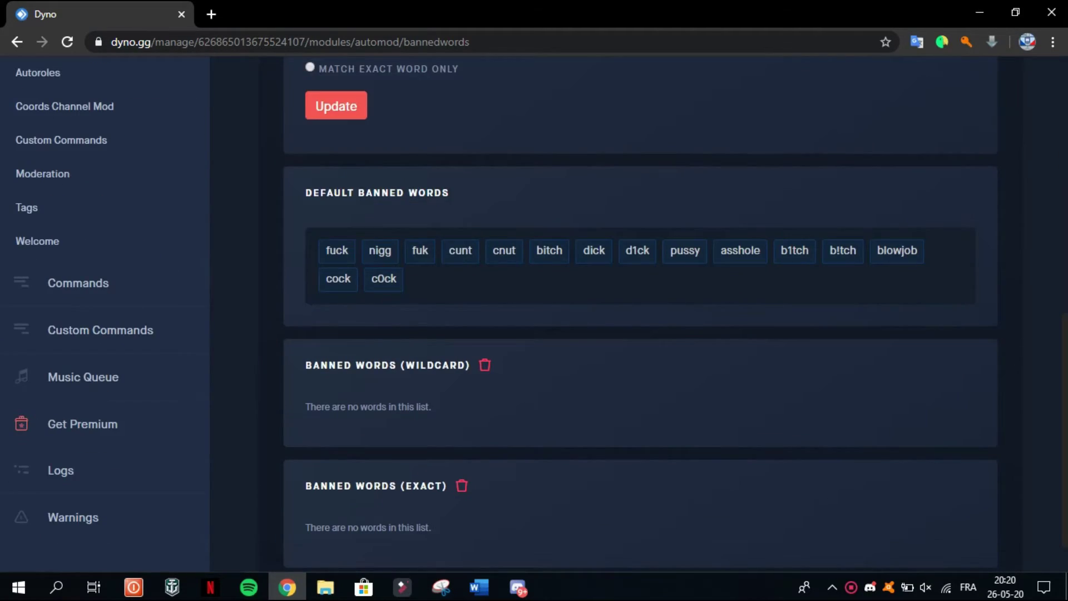
Step: Review Automod's Link Blacklist and Link Whitelist pages and their forms for adding links
left_click(569, 261)
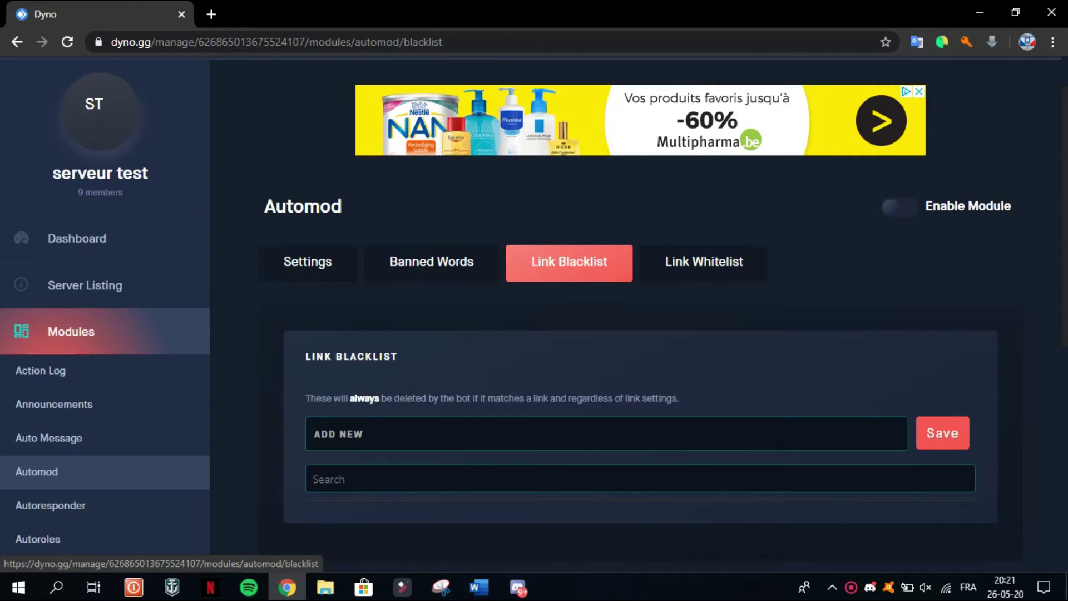
scroll(569, 262, "down", 3)
scroll(570, 261, "up", 1)
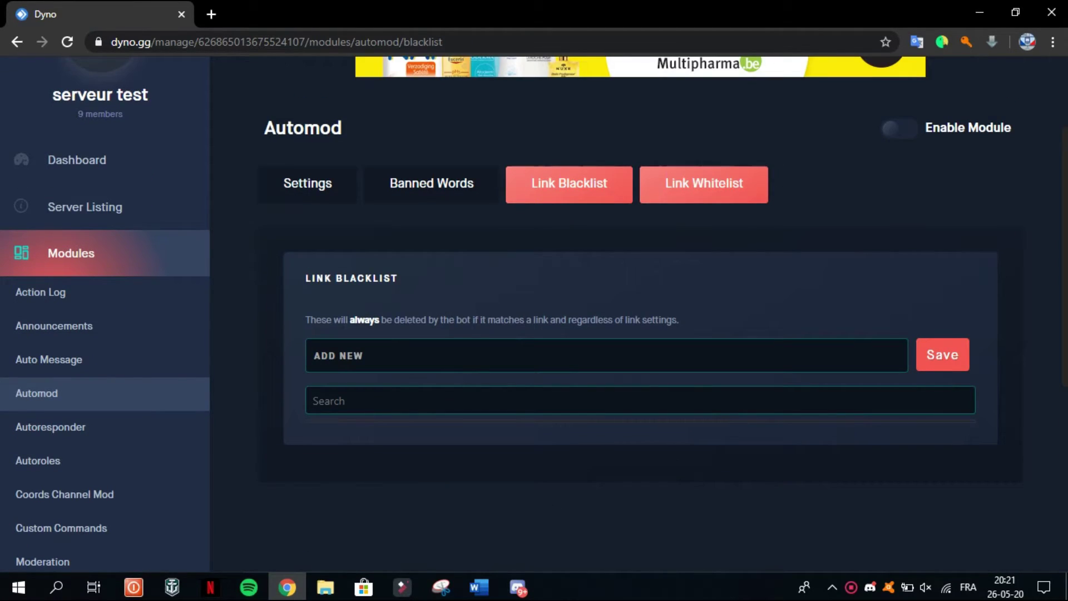
left_click(704, 184)
scroll(704, 183, "up", 3)
scroll(83, 251, "down", 5)
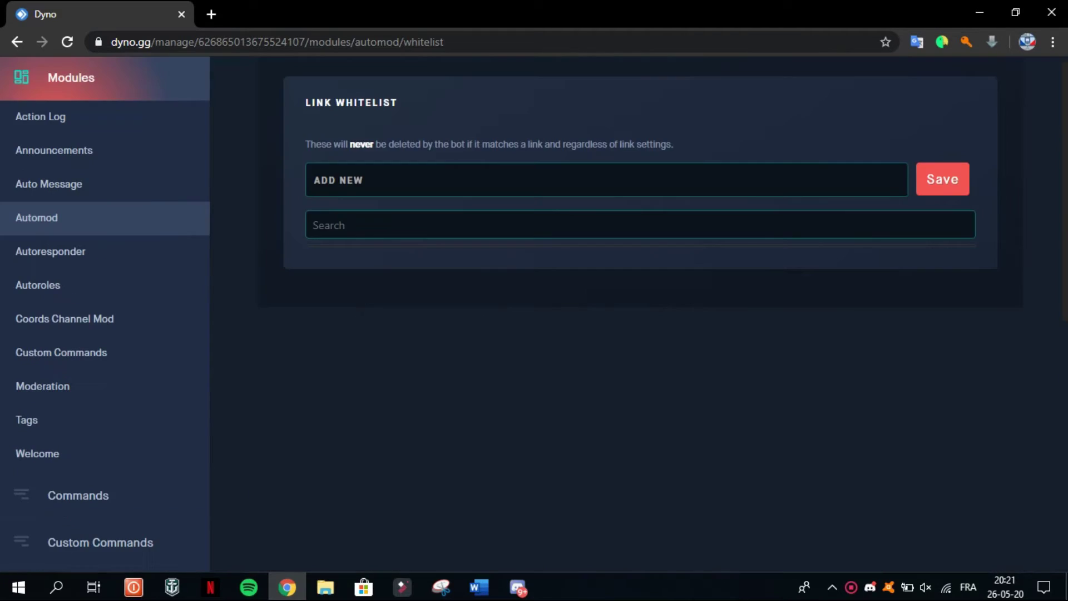
scroll(84, 252, "up", 1)
scroll(83, 252, "down", 1)
Step: Open the Autoresponder module and examine its module toggle and its list of triggers and responses
left_click(84, 251)
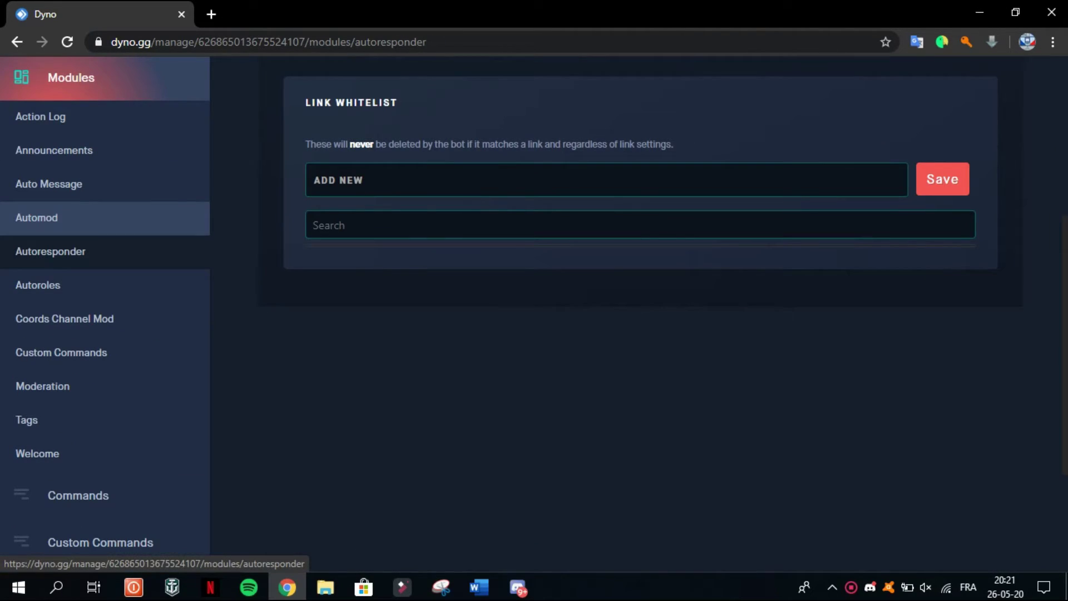
scroll(534, 314, "up", 3)
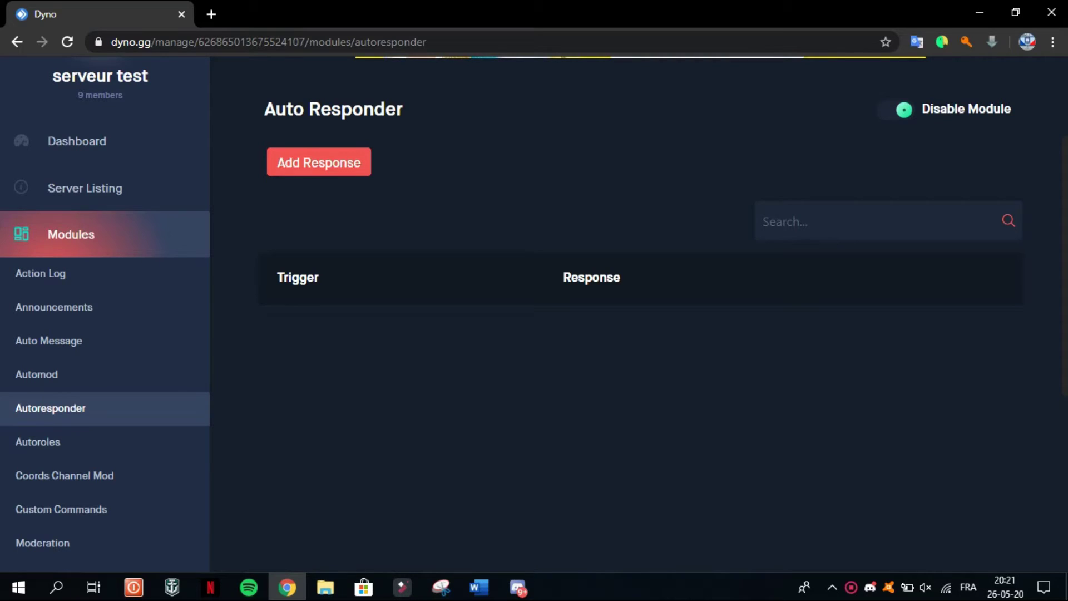
scroll(639, 311, "up", 3)
scroll(55, 284, "down", 6)
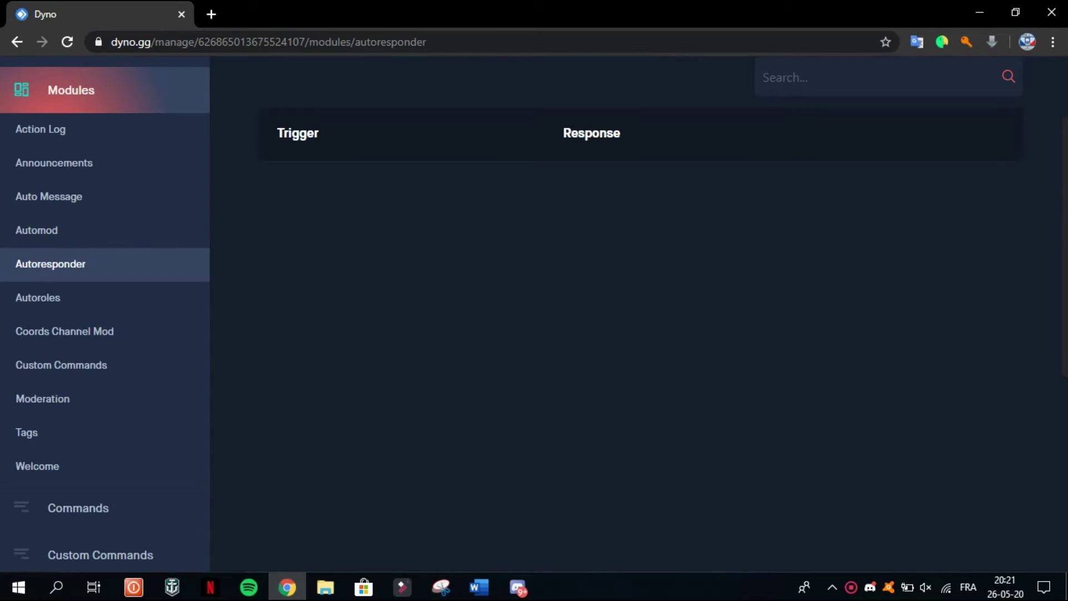
Step: Open the Autoroles module and examine its form for adding roles and its Joinable Ranks page
left_click(38, 285)
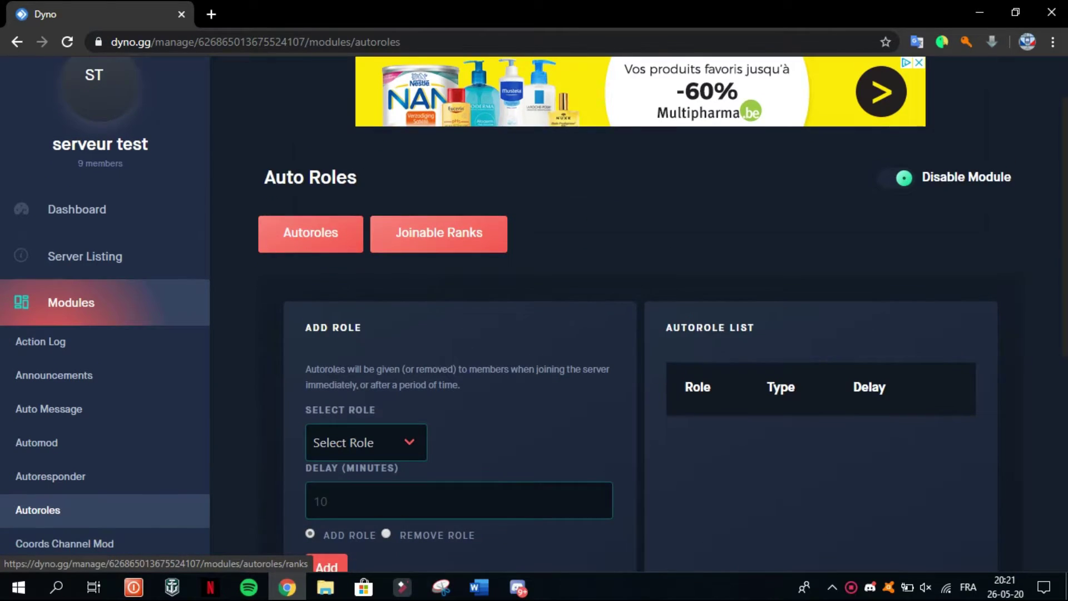
scroll(38, 285, "down", 7)
scroll(38, 285, "up", 6)
left_click(440, 211)
scroll(640, 334, "down", 5)
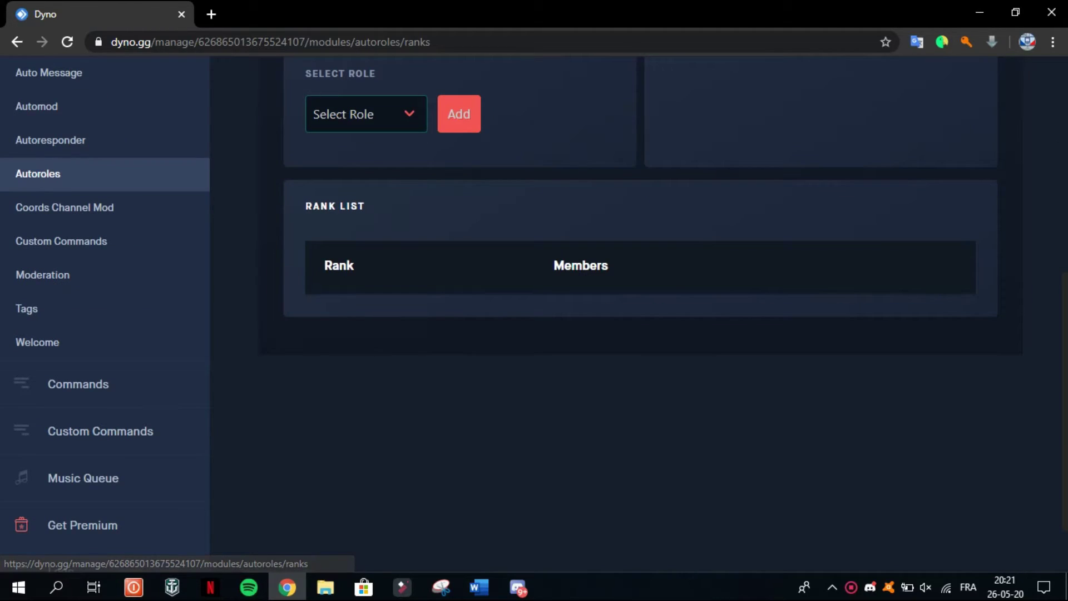
scroll(640, 334, "up", 3)
Step: View the Coords Channel Mod module, and open the Custom Commands module to examine its command list
left_click(64, 364)
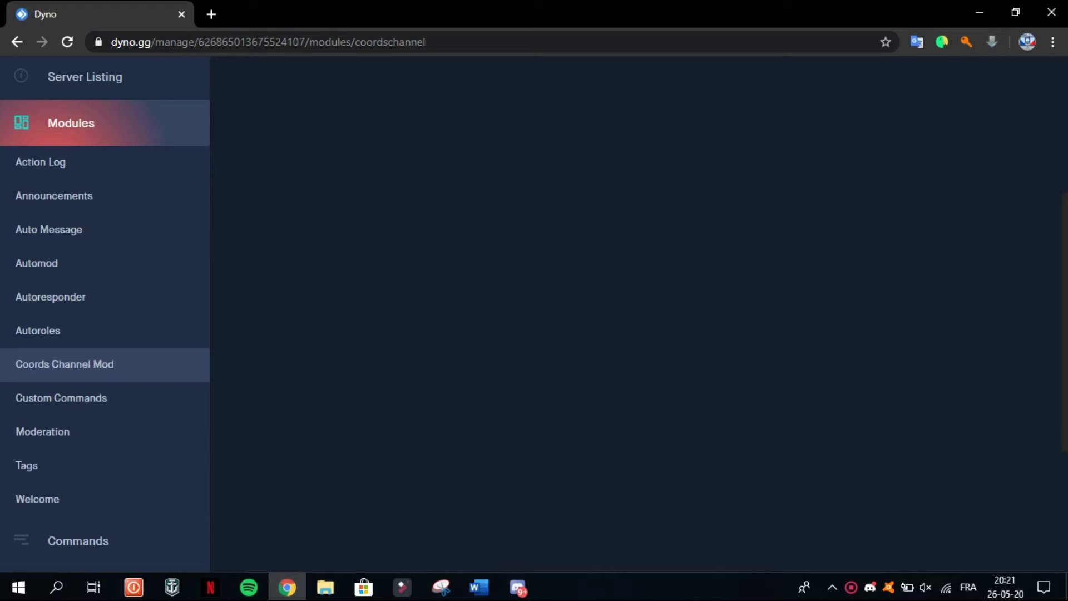
scroll(83, 334, "down", 6)
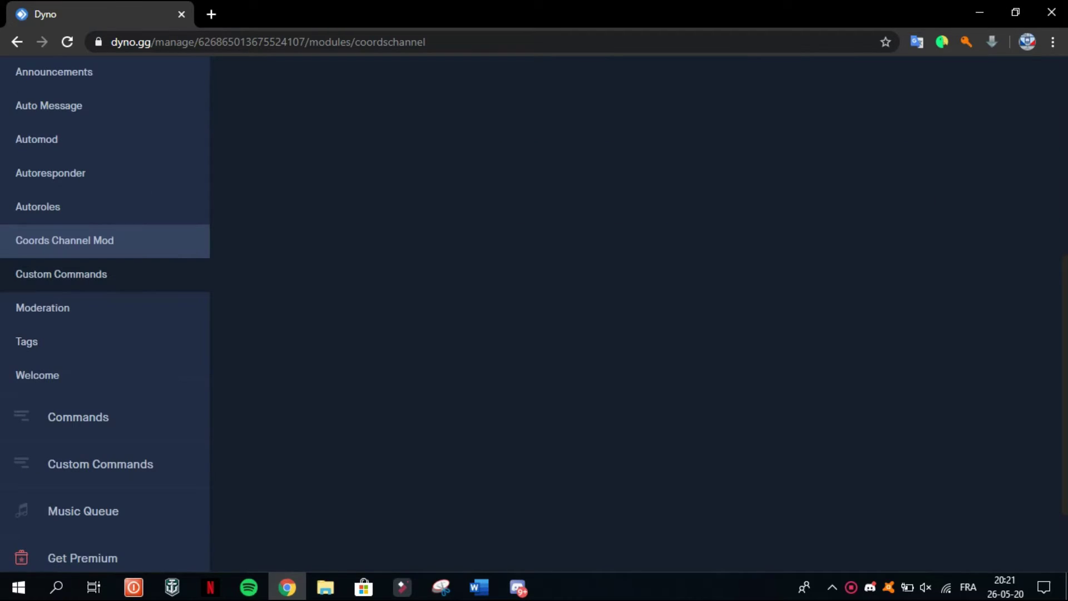
left_click(62, 274)
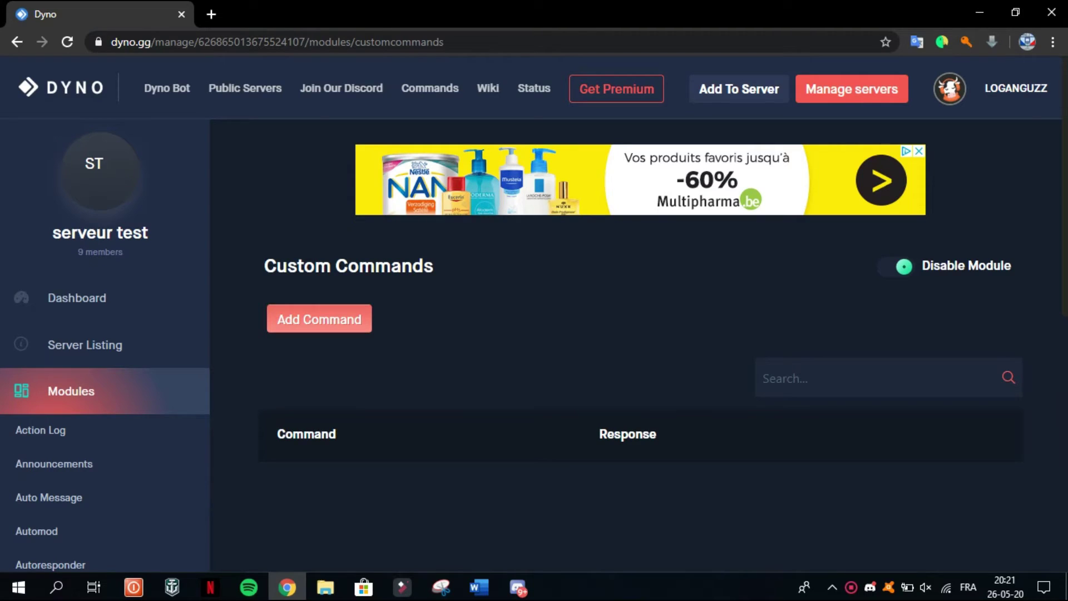
scroll(320, 319, "down", 5)
scroll(534, 314, "up", 4)
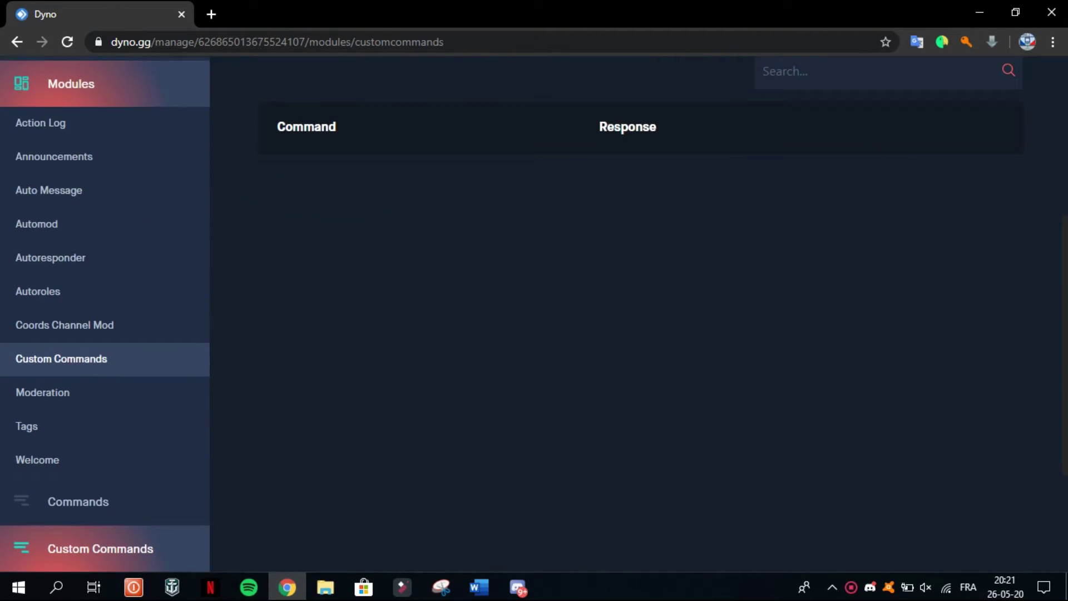
Step: Start a new custom command with guzz as the command and guzz as its response
left_click(319, 240)
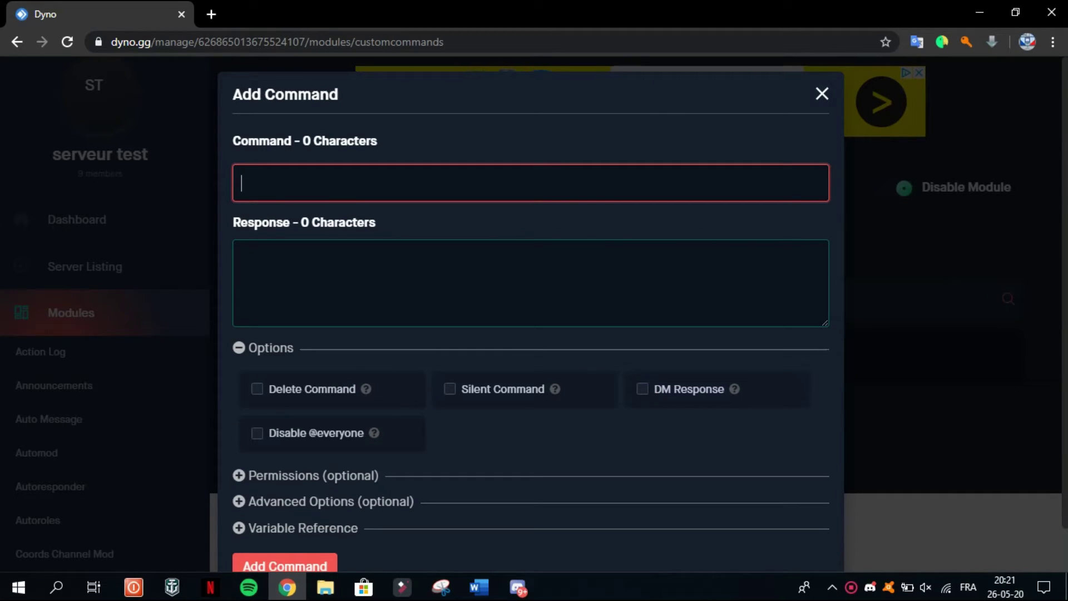
type("guzz")
left_click(240, 253)
type("guzzz")
key("BackSpace")
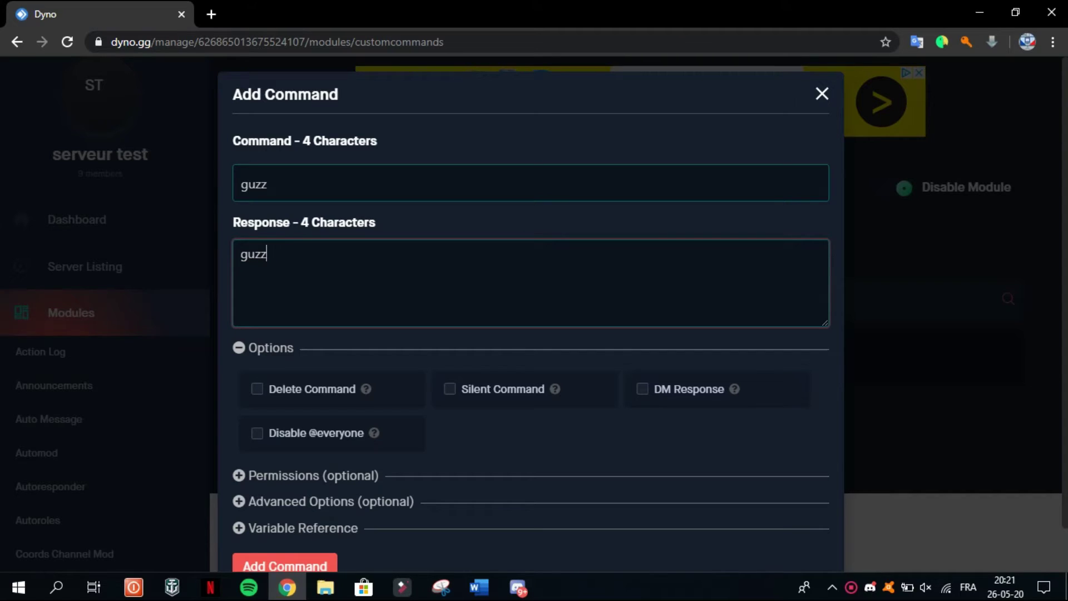
scroll(530, 312, "down", 1)
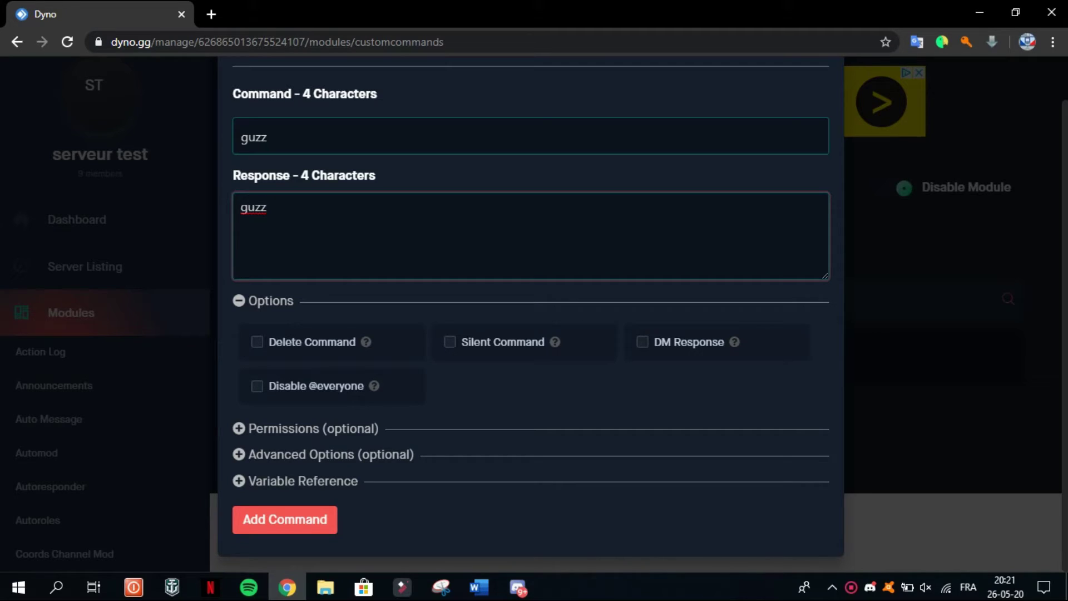
left_click_drag(267, 341, 355, 342)
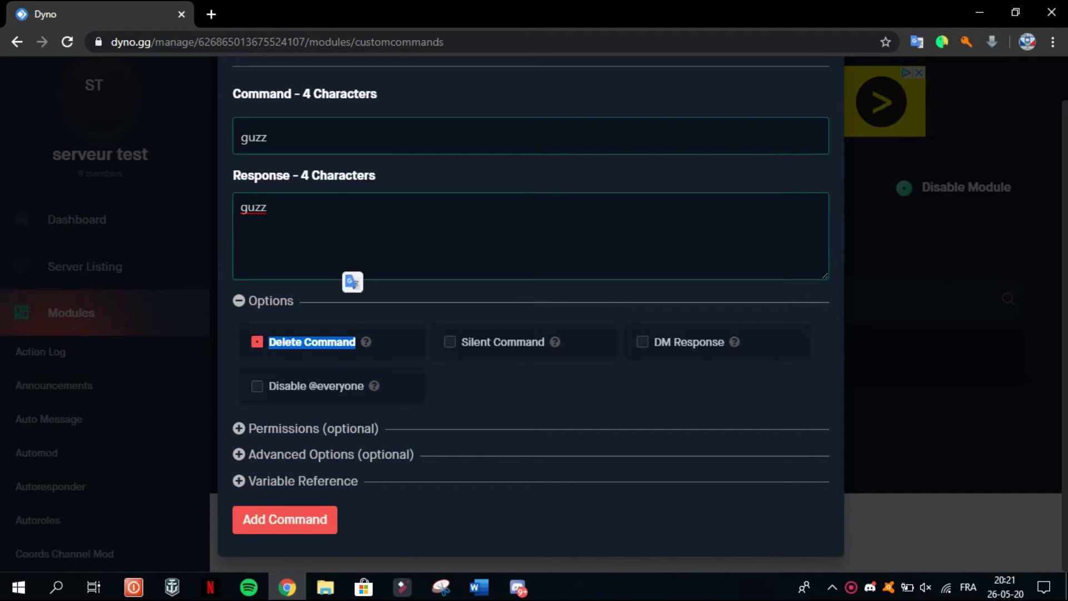
left_click_drag(268, 387, 364, 387)
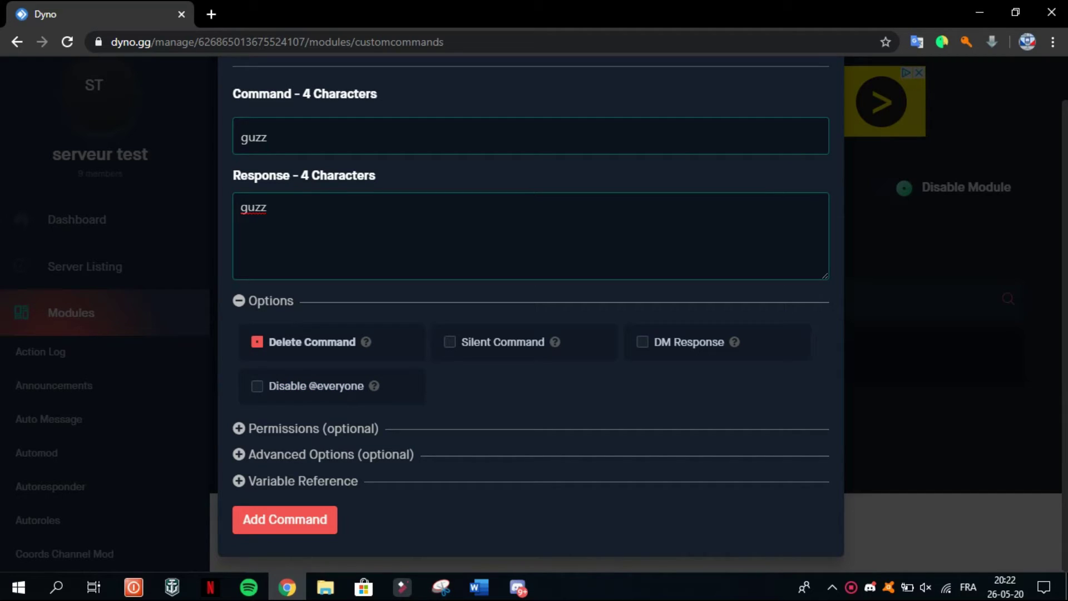
Step: Expand the new command's optional permissions and examine the allowed and ignored roles and channels and the response channel
left_click(313, 429)
scroll(531, 311, "down", 3)
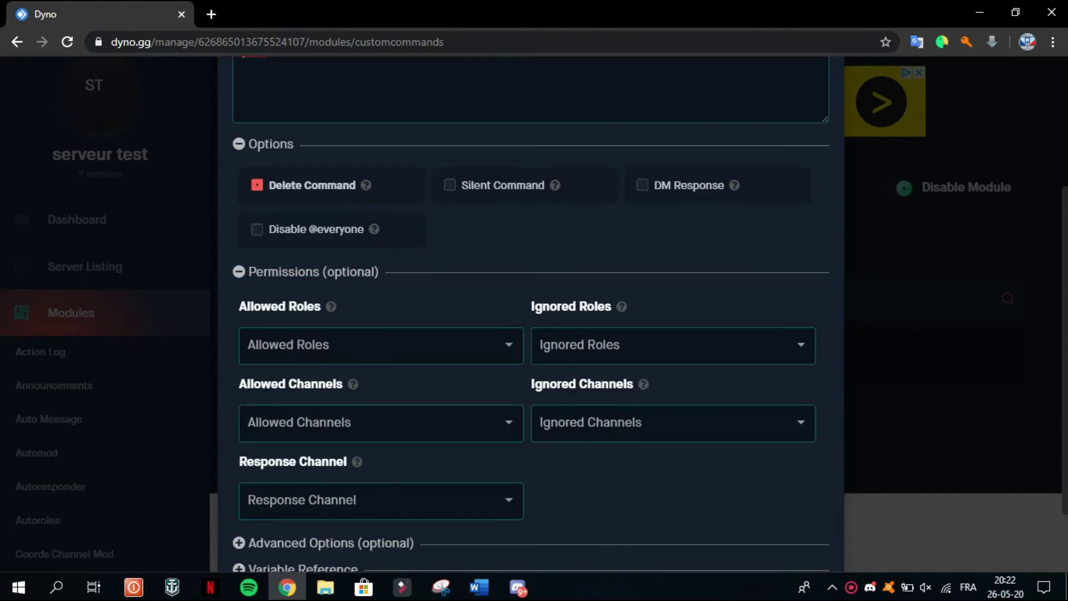
scroll(531, 311, "down", 1)
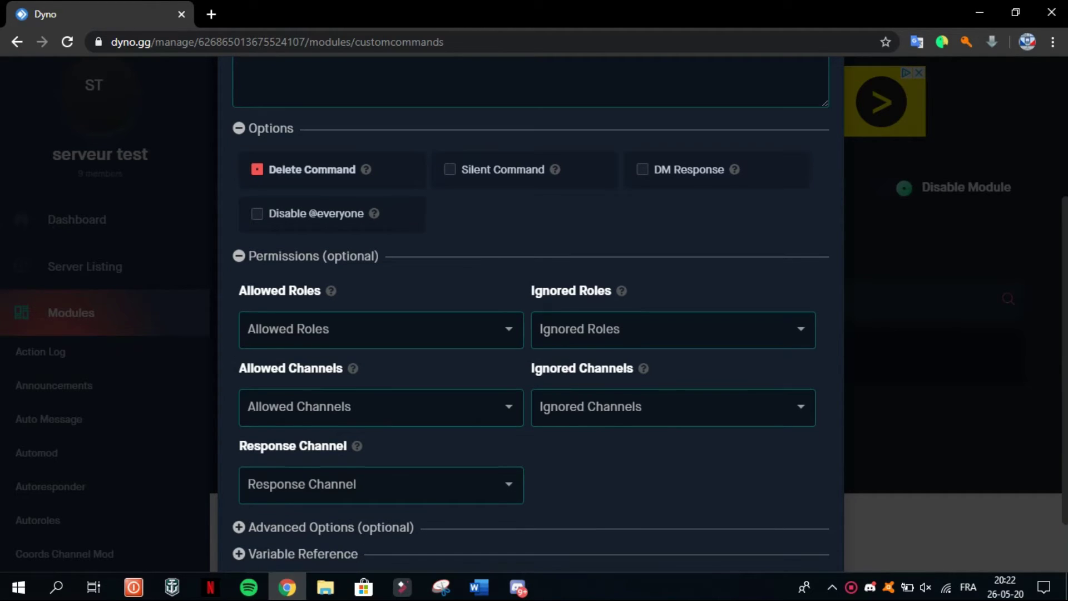
Step: Expand the new command's variable reference and advanced options, and examine the {user} variable and the cooldown, delete-after and required-arguments fields
scroll(531, 311, "down", 1)
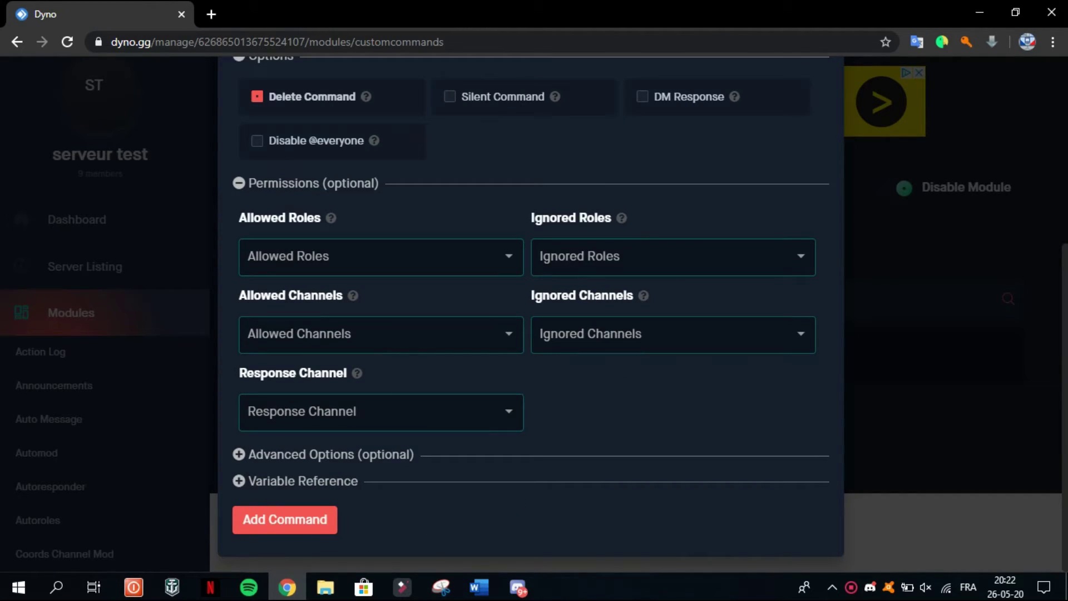
left_click(294, 481)
scroll(531, 312, "down", 5)
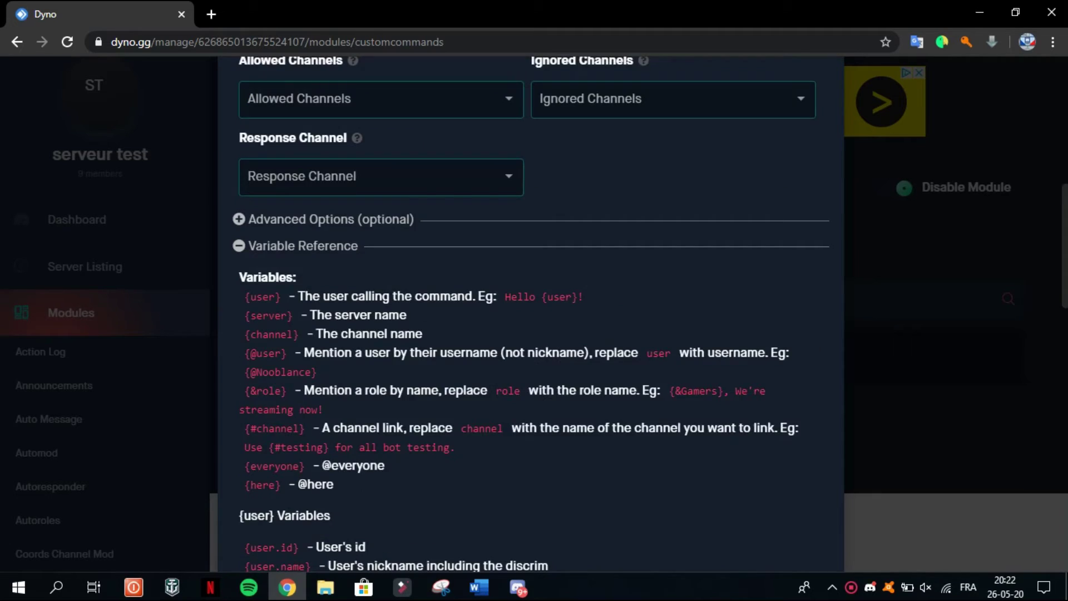
scroll(531, 312, "up", 1)
left_click_drag(245, 296, 280, 296)
left_click(280, 297)
left_click(331, 219)
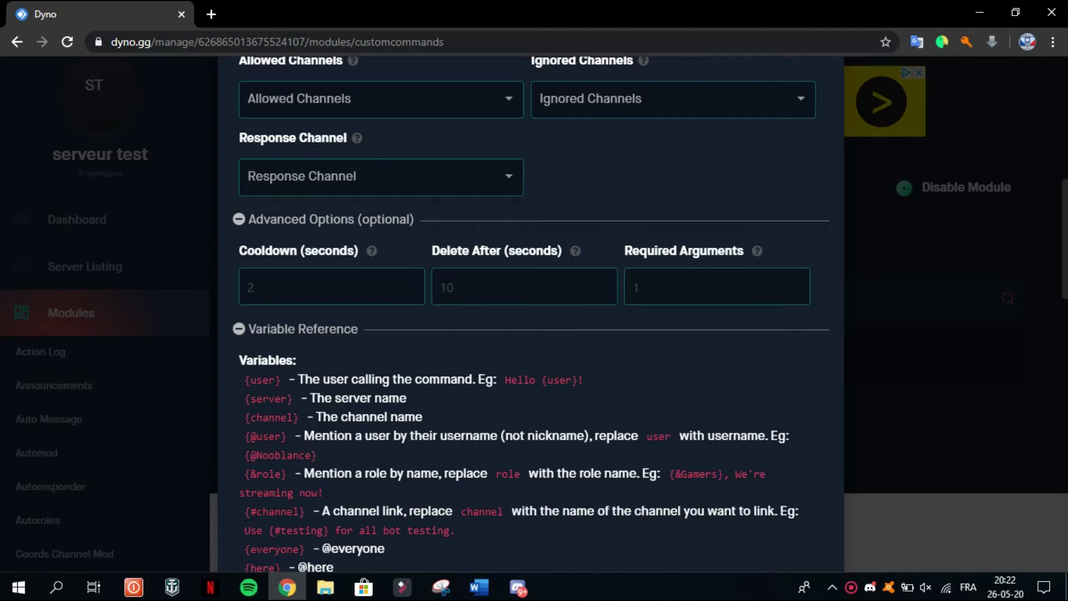
Step: Review the guzz command's settings and the advanced variables reference, and add the custom command
scroll(531, 312, "up", 7)
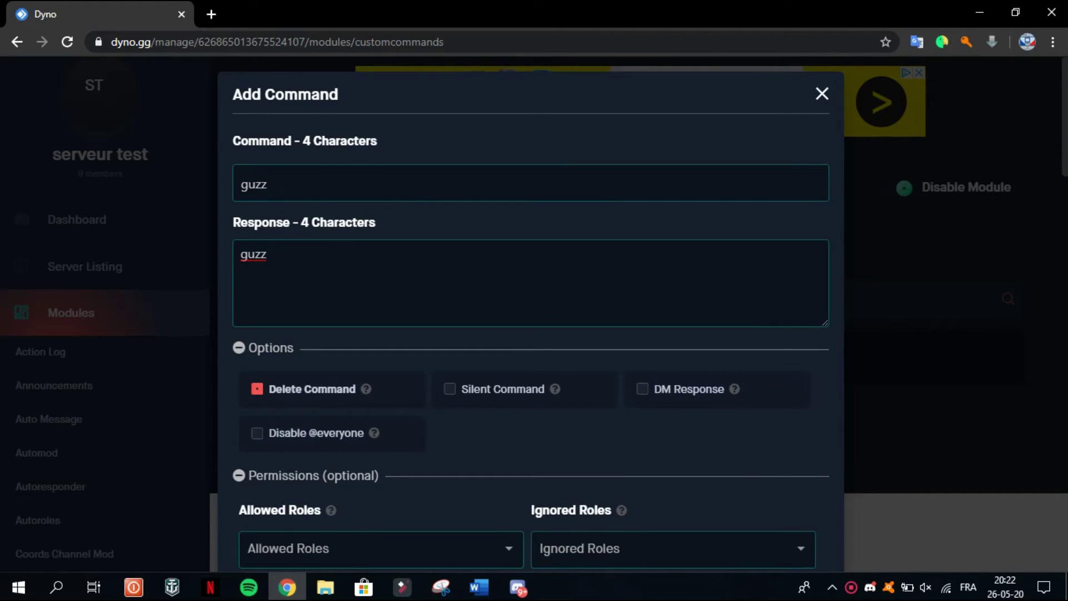
scroll(531, 312, "down", 5)
scroll(531, 312, "down", 20)
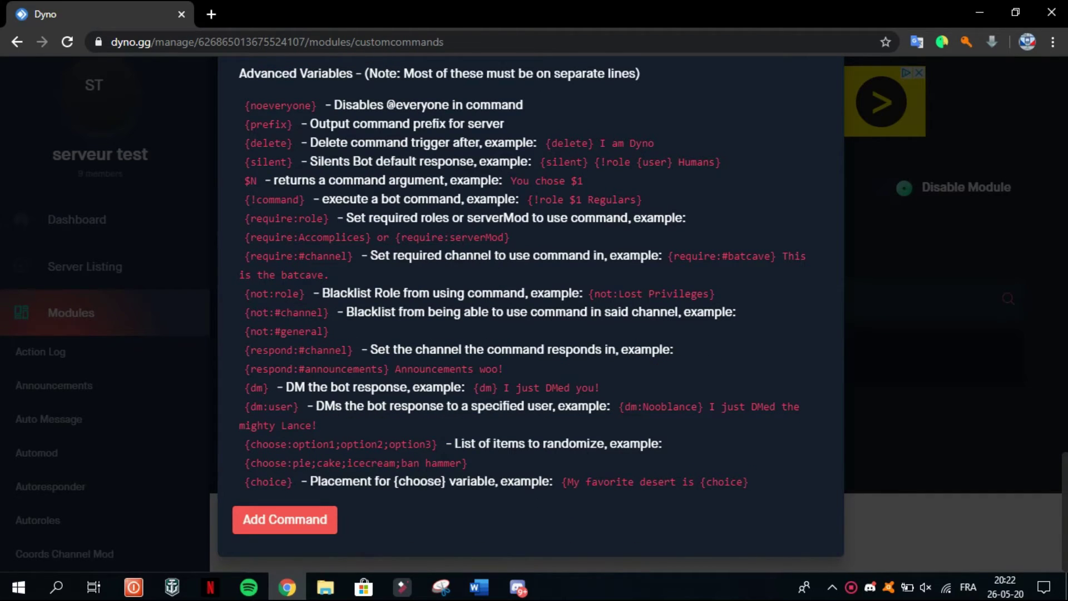
left_click(285, 519)
Step: Switch to Discord and send .guzz in the #général channel to test the custom command
left_click(519, 587)
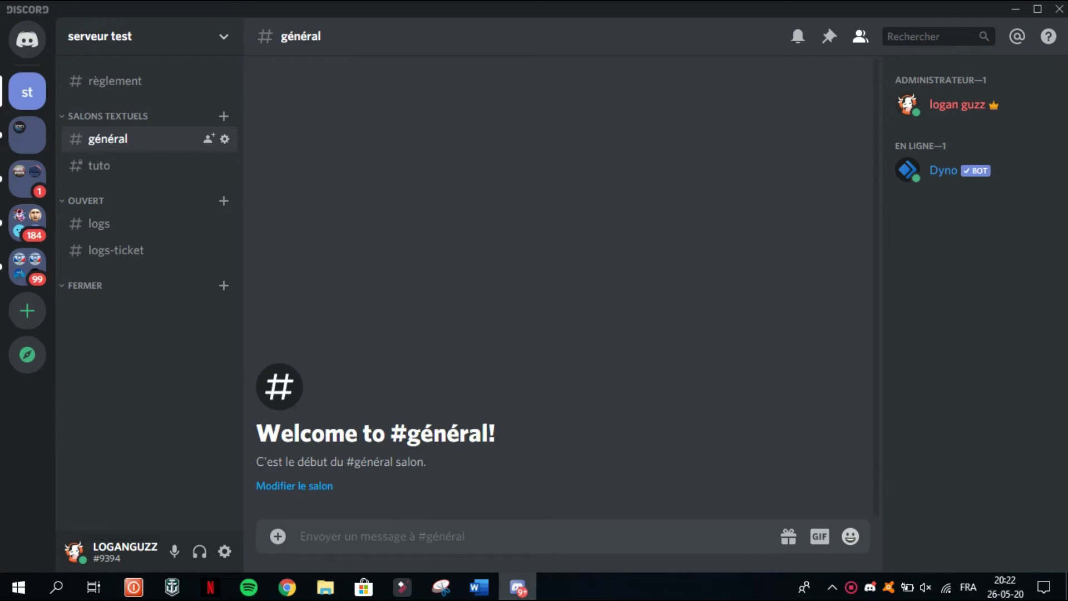
type(";ug")
key("BackSpace")
key("BackSpace")
key("BackSpace")
type(".g")
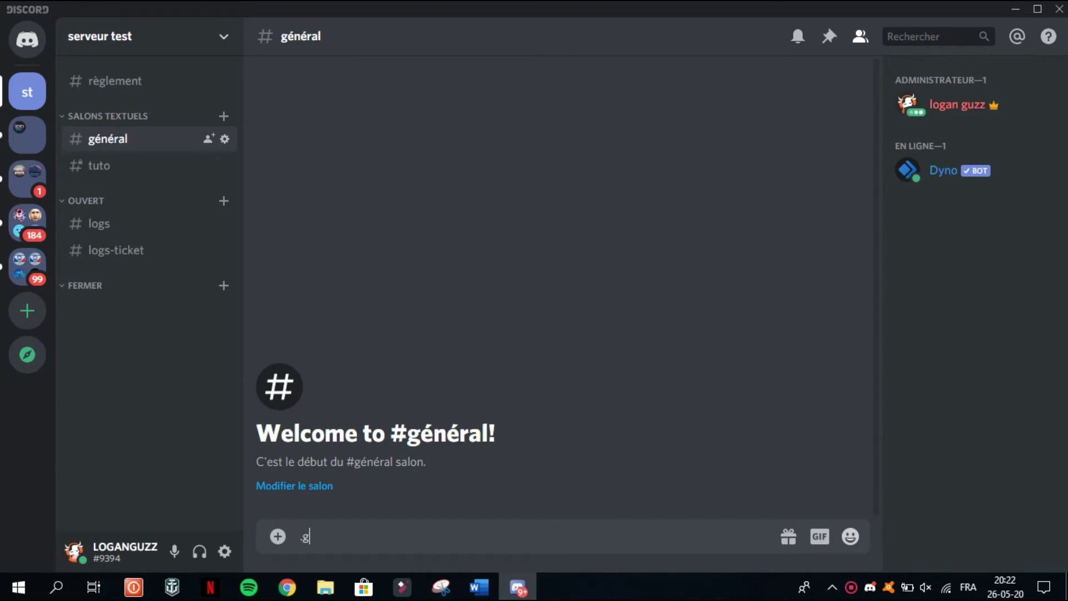
type("zz")
key("BackSpace")
key("BackSpace")
type("uzz")
key("Return")
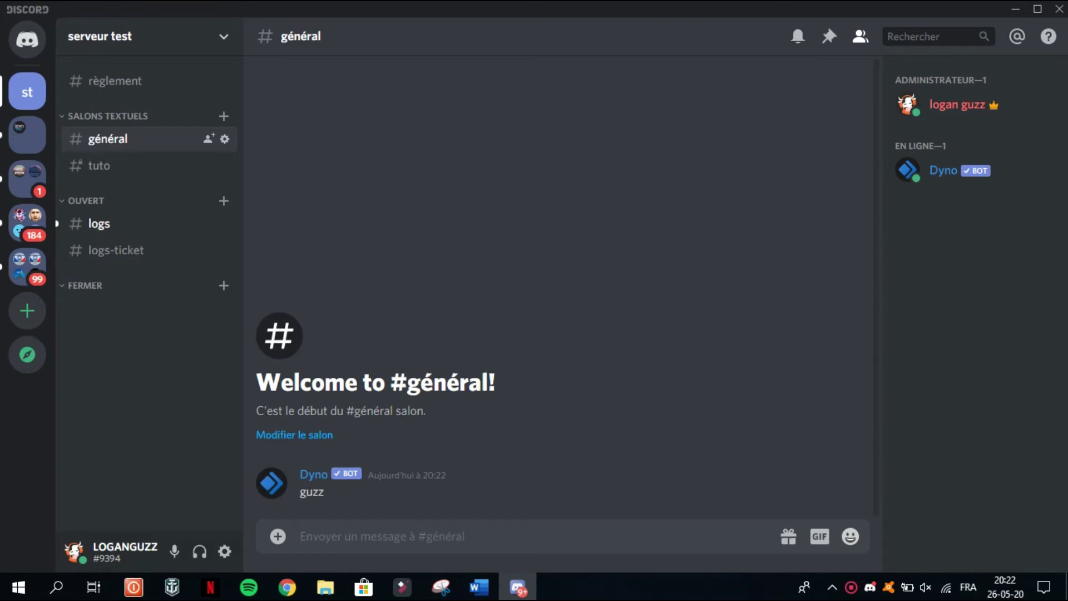
Step: Return to the Dyno dashboard in Chrome, open the Moderation module and examine its kick/ban/mute, command deletion and reason options
left_click(287, 587)
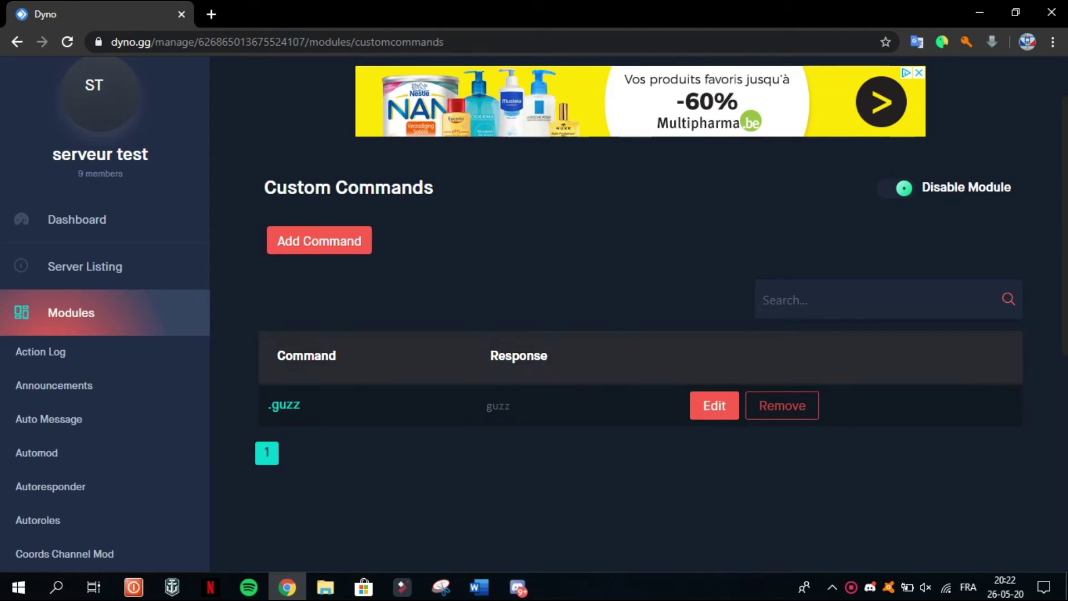
scroll(55, 384, "down", 4)
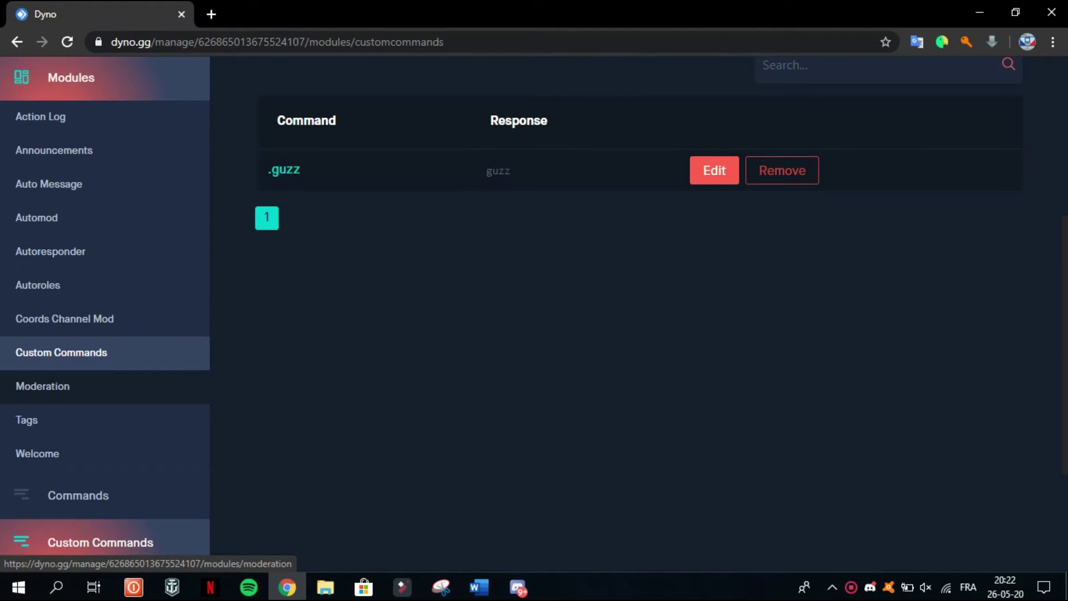
left_click(42, 386)
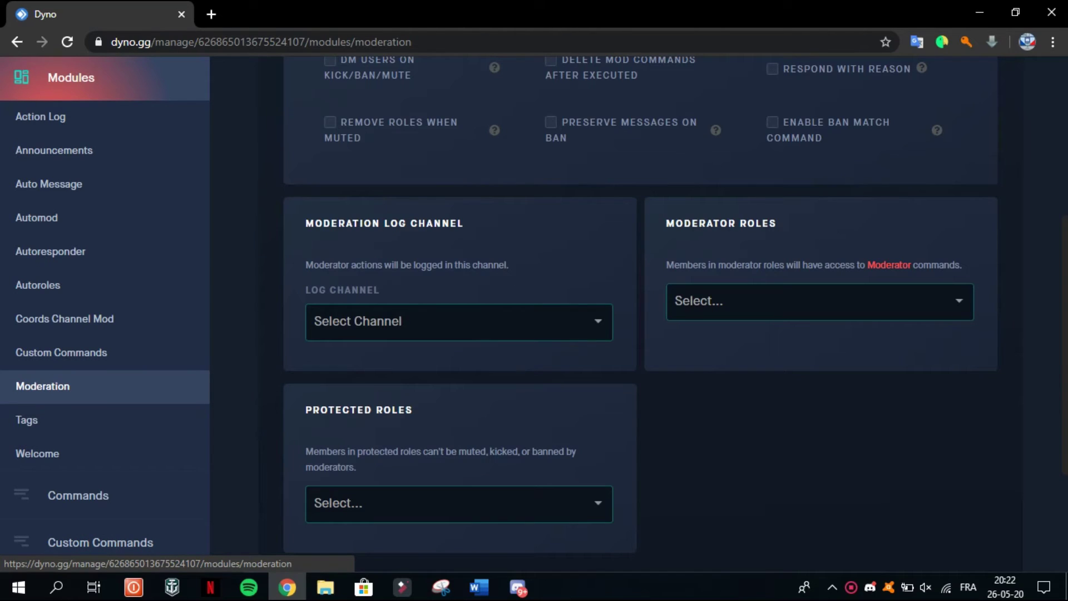
scroll(535, 313, "up", 5)
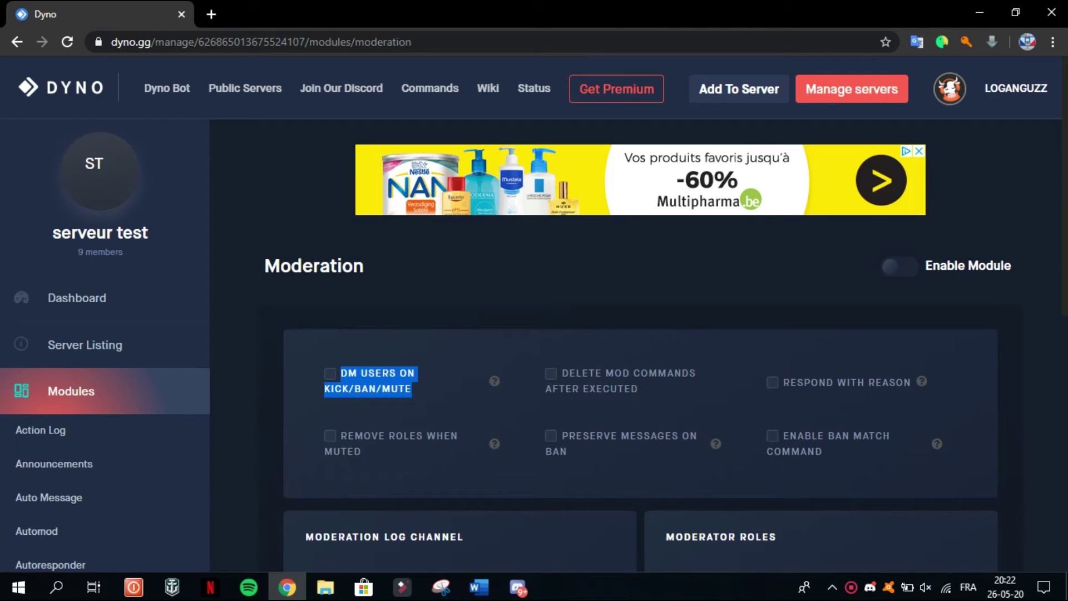
left_click(512, 358)
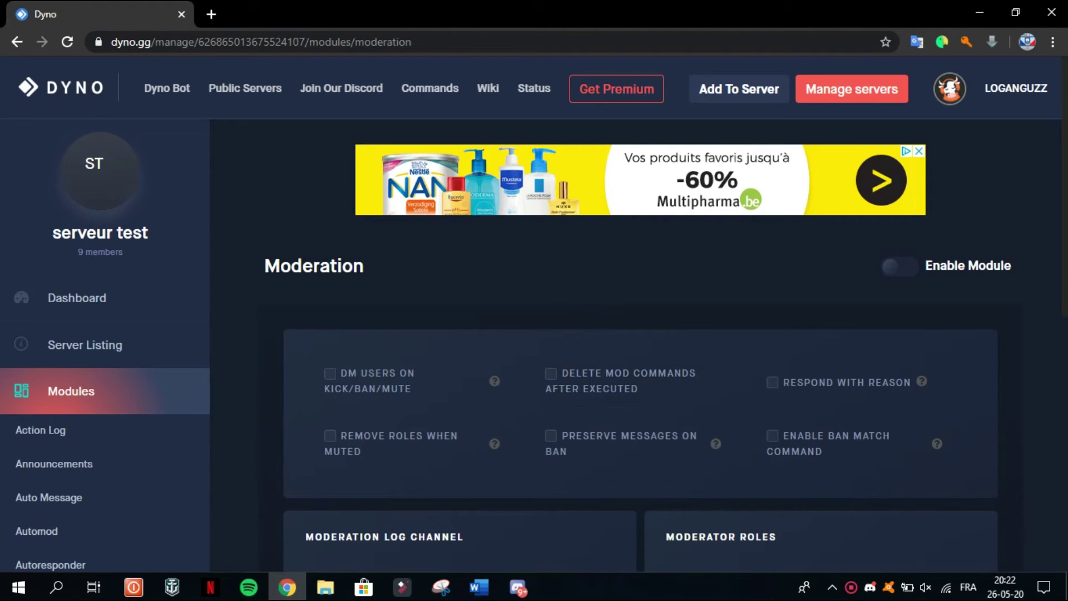
left_click_drag(340, 373, 912, 389)
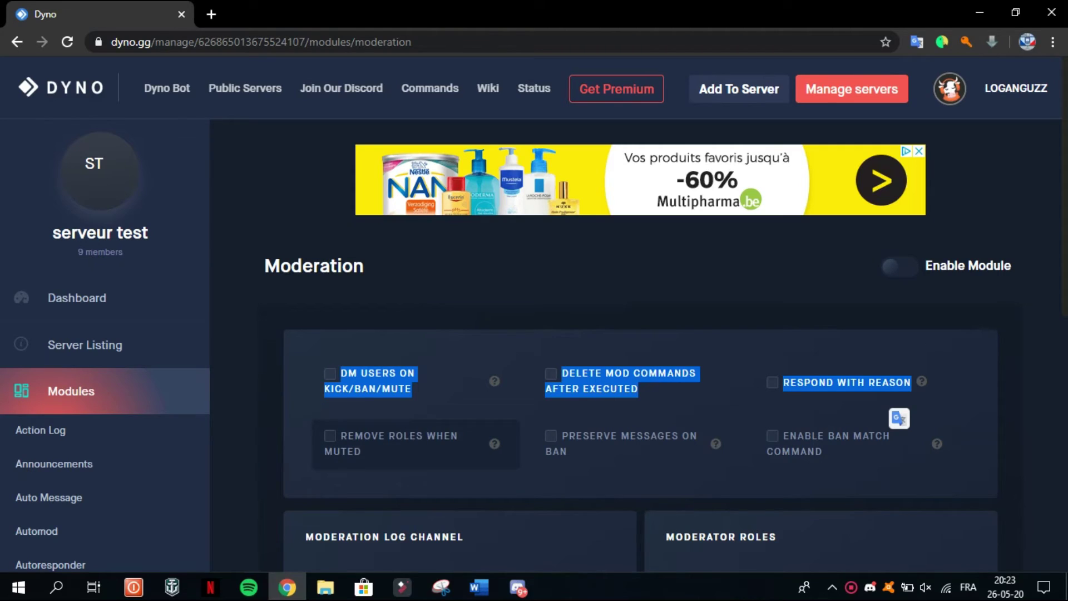
scroll(494, 287, "down", 3)
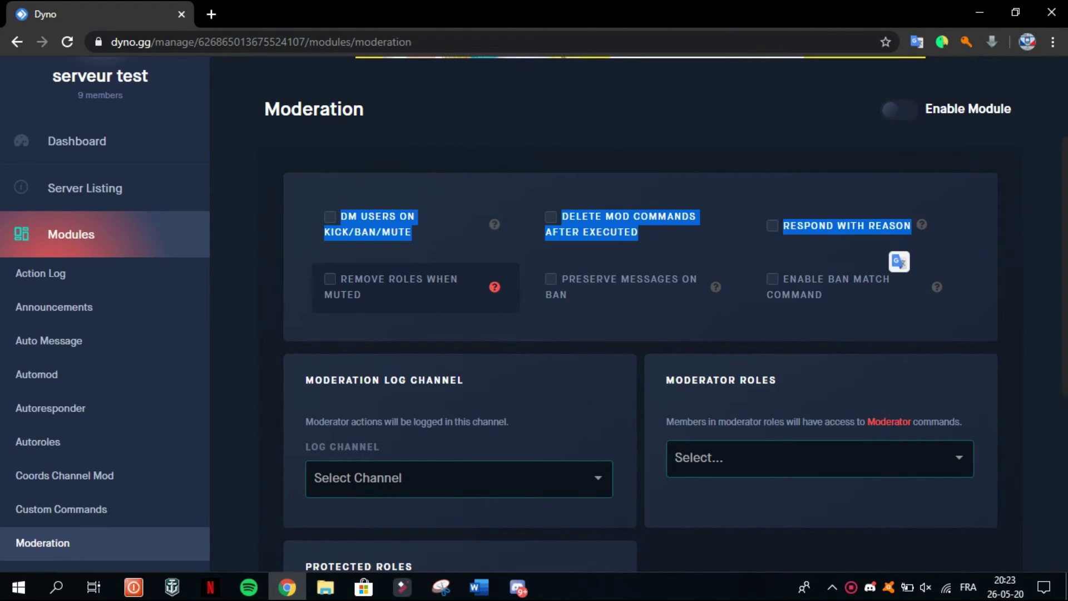
Step: Examine the Moderation module's log channel, moderator roles and protected roles settings
scroll(495, 287, "down", 4)
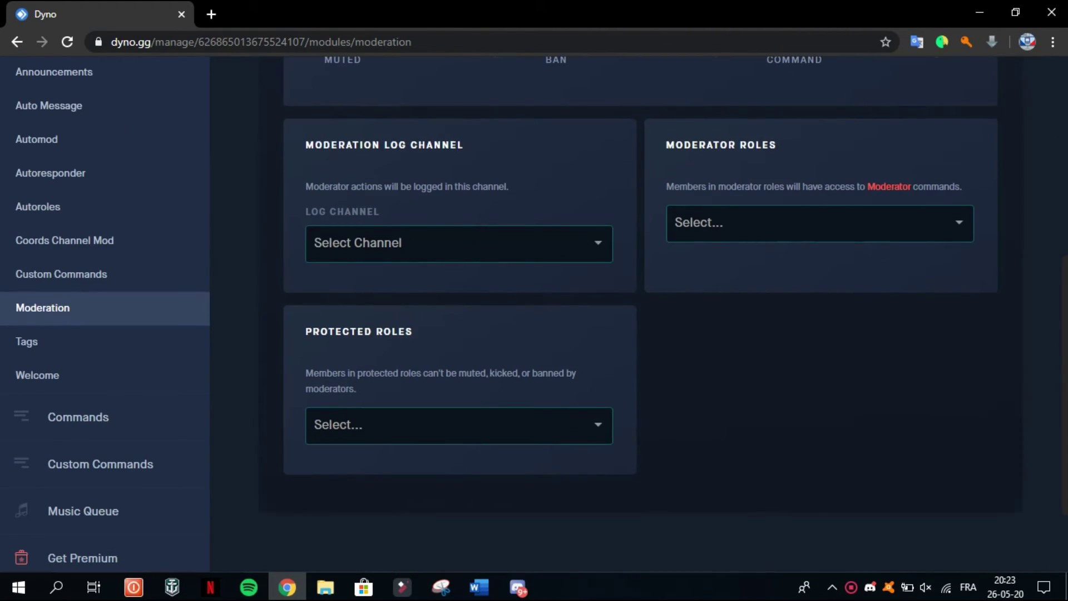
scroll(495, 286, "up", 3)
left_click_drag(306, 301, 471, 368)
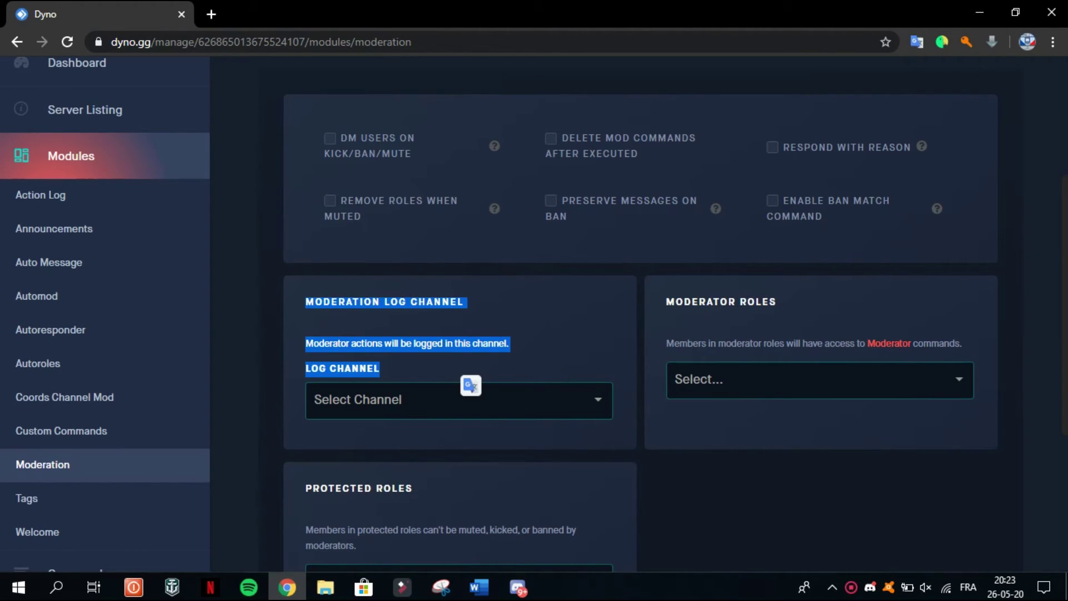
left_click(471, 343)
left_click_drag(306, 333, 758, 328)
left_click_drag(305, 302, 471, 389)
scroll(470, 389, "down", 5)
left_click(470, 390)
scroll(470, 314, "up", 4)
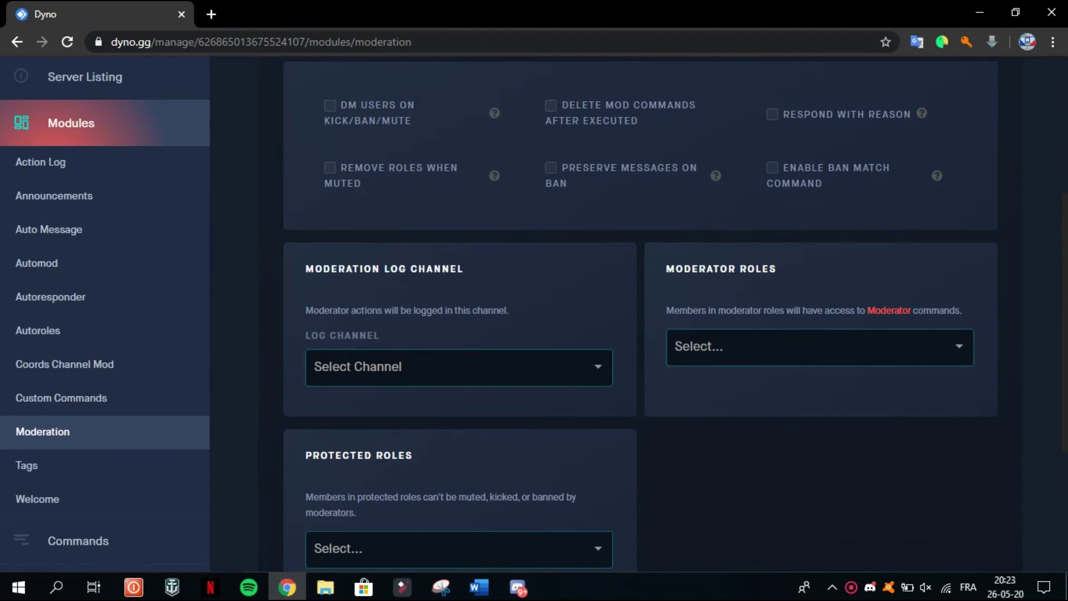
Step: Open the Tags module and examine its tag creation form and allowed roles setting
scroll(471, 314, "down", 2)
left_click(34, 387)
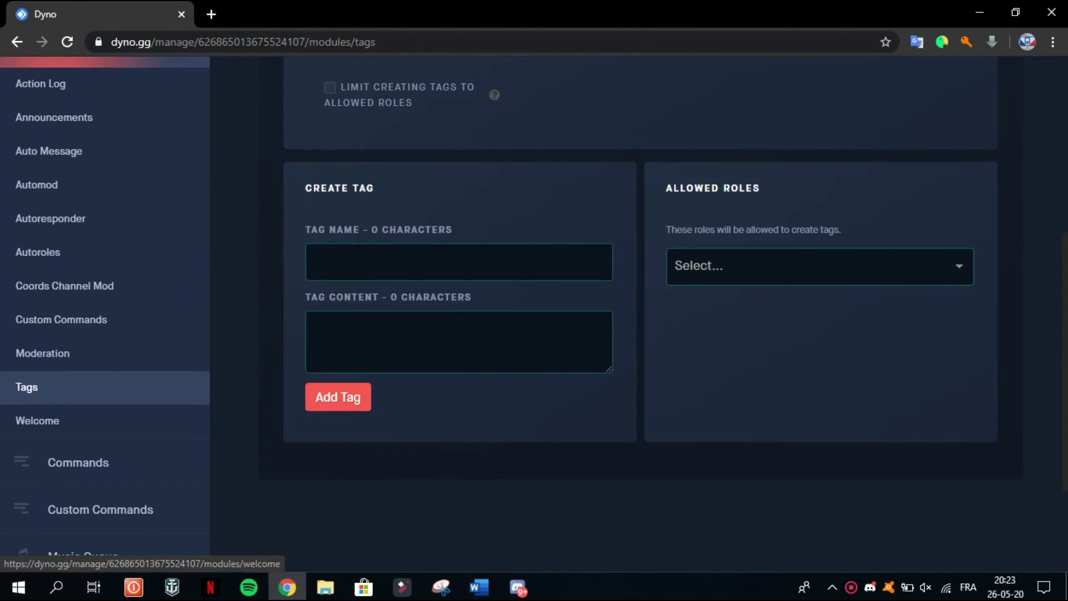
scroll(531, 314, "up", 4)
scroll(531, 313, "down", 3)
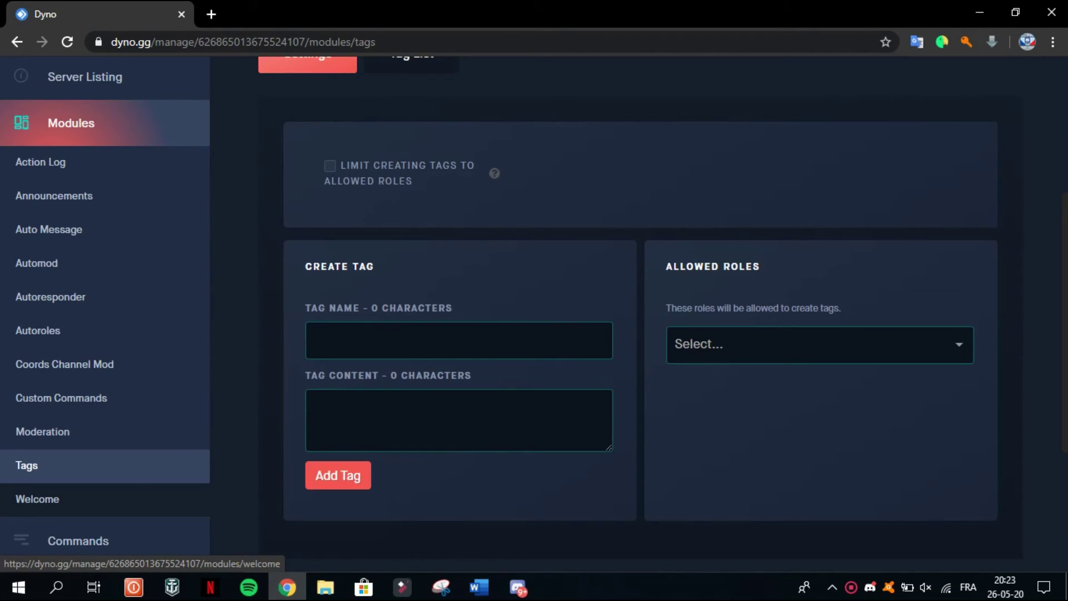
Step: Open the Welcome module and examine its message type, DM option, welcome channel choices and available variables
left_click(38, 498)
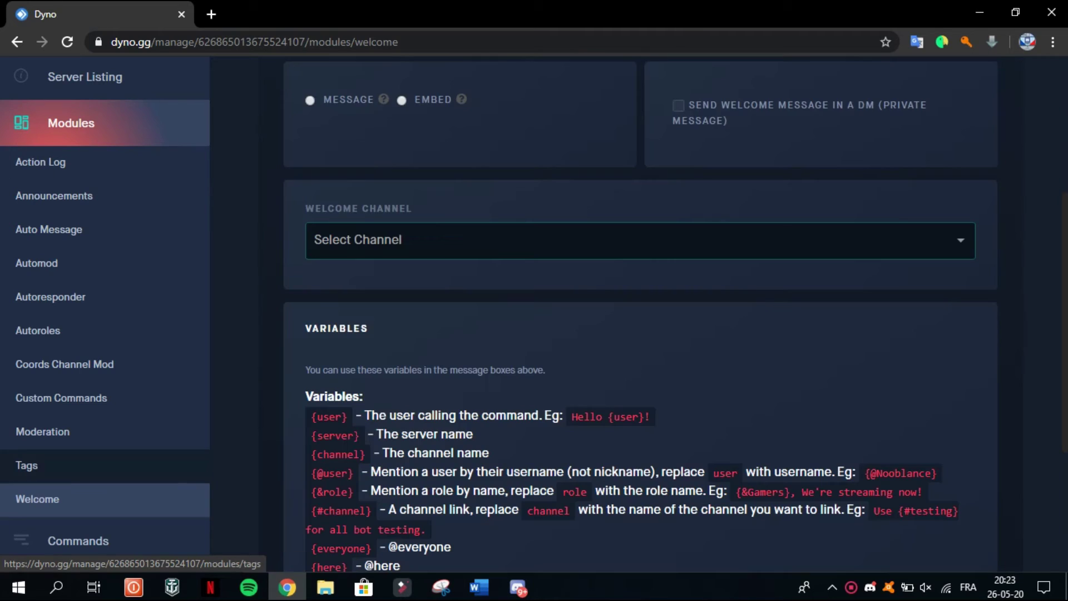
scroll(533, 314, "up", 5)
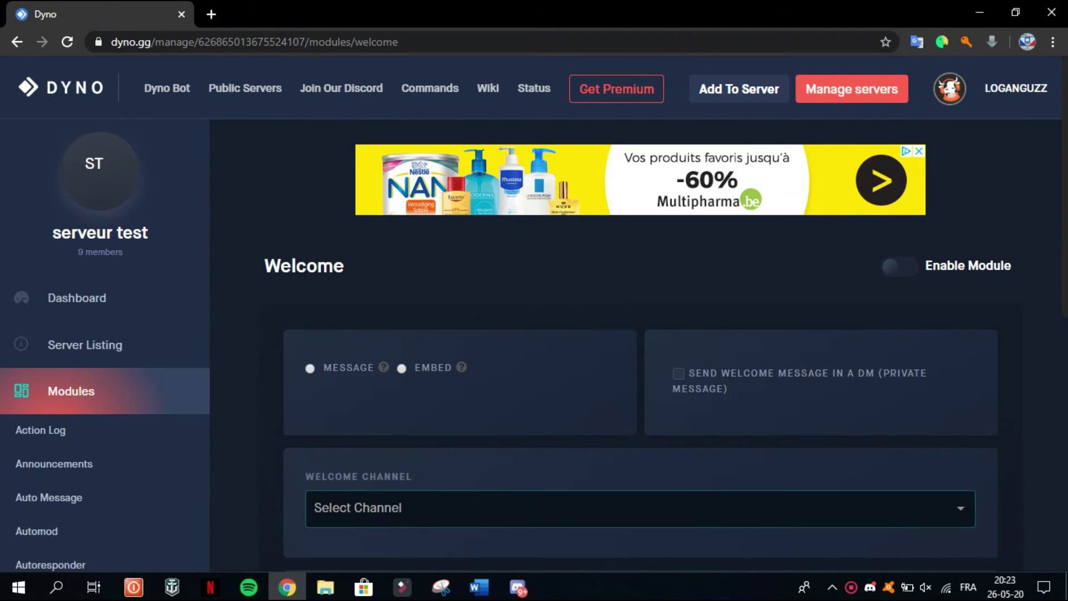
scroll(534, 314, "down", 3)
left_click(640, 351)
scroll(533, 314, "down", 6)
scroll(533, 314, "up", 9)
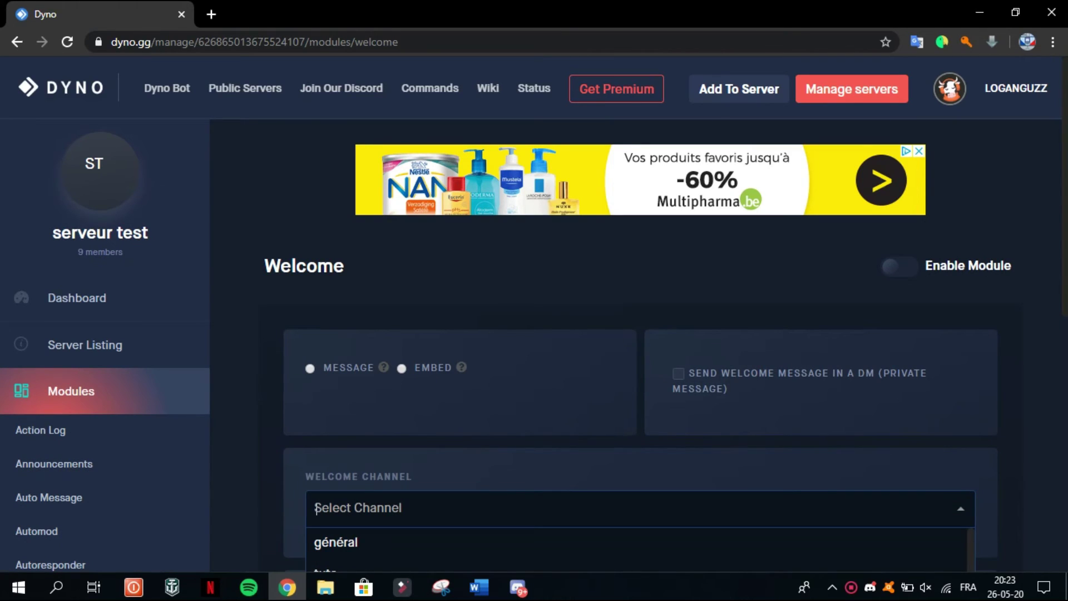
key("Escape")
scroll(534, 314, "down", 6)
scroll(533, 314, "up", 4)
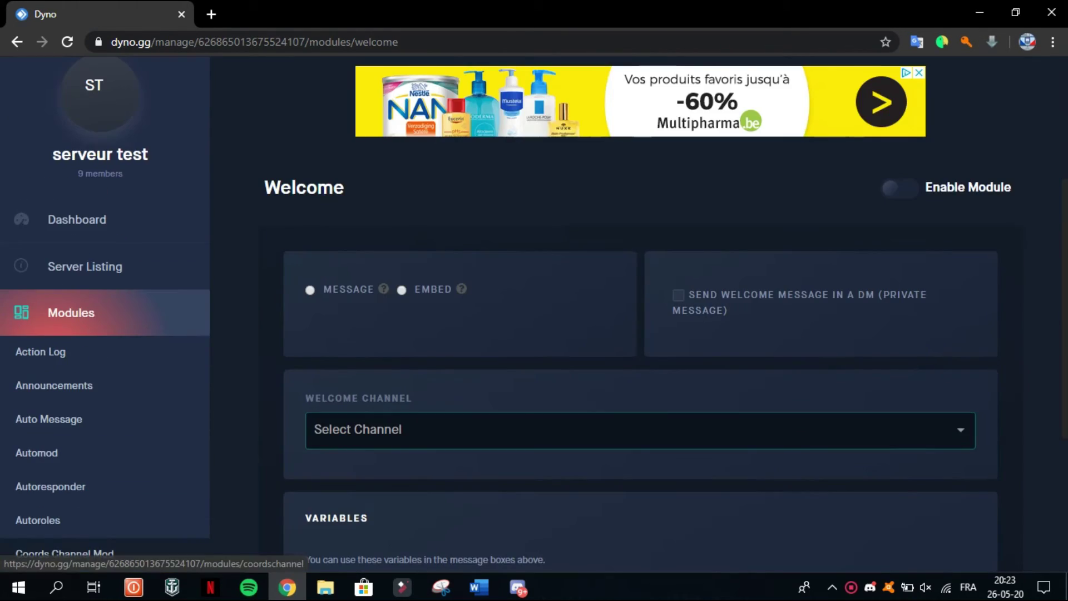
scroll(55, 553, "up", 2)
scroll(56, 554, "down", 6)
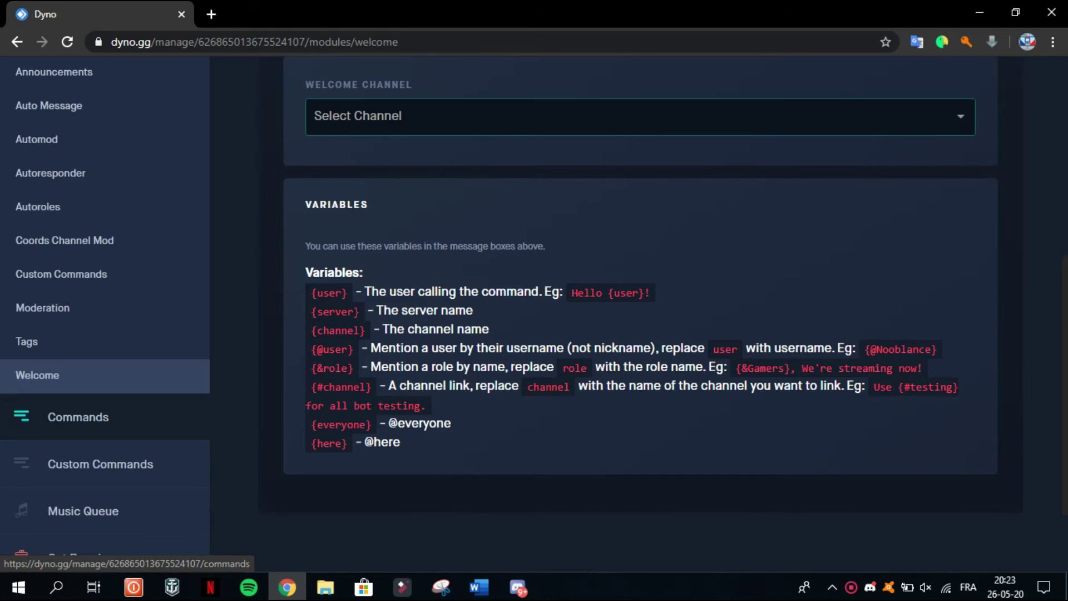
Step: Open the server's Commands page and examine the commands in the Roles category
left_click(78, 417)
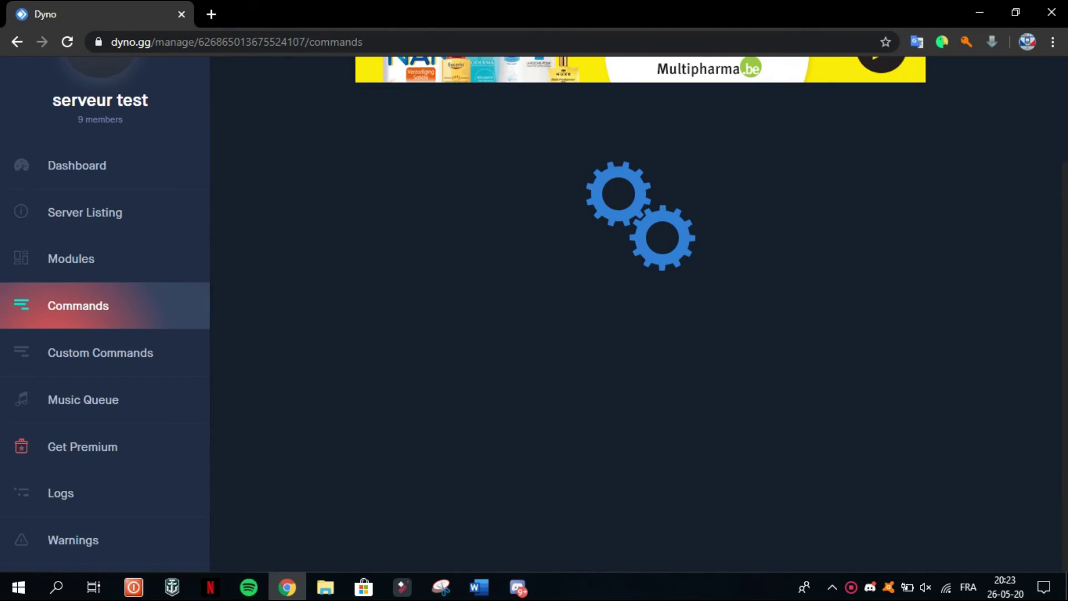
scroll(638, 312, "down", 4)
scroll(639, 312, "up", 6)
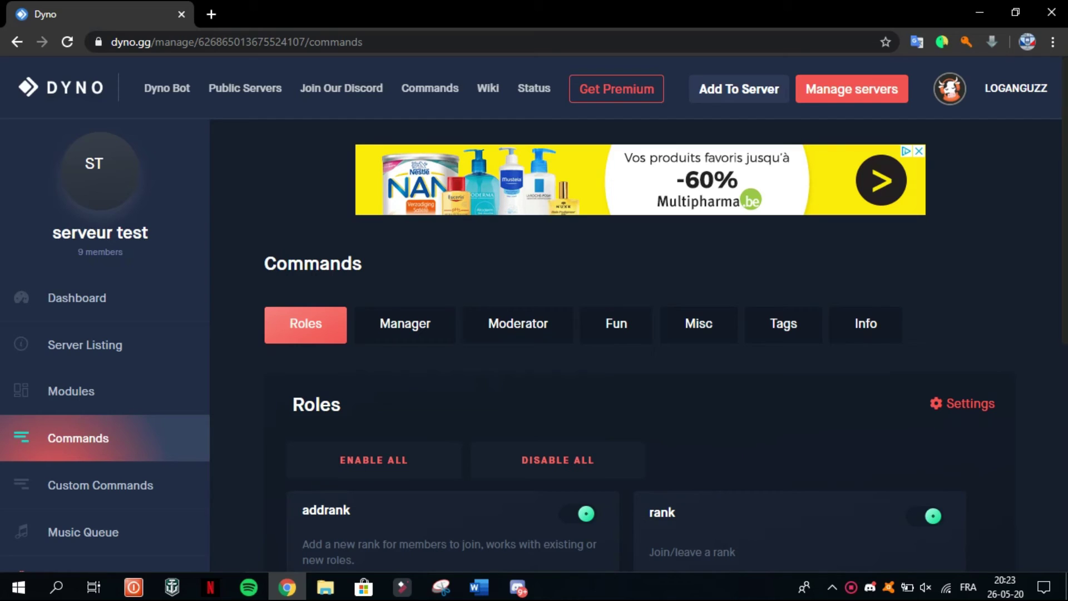
scroll(534, 311, "down", 7)
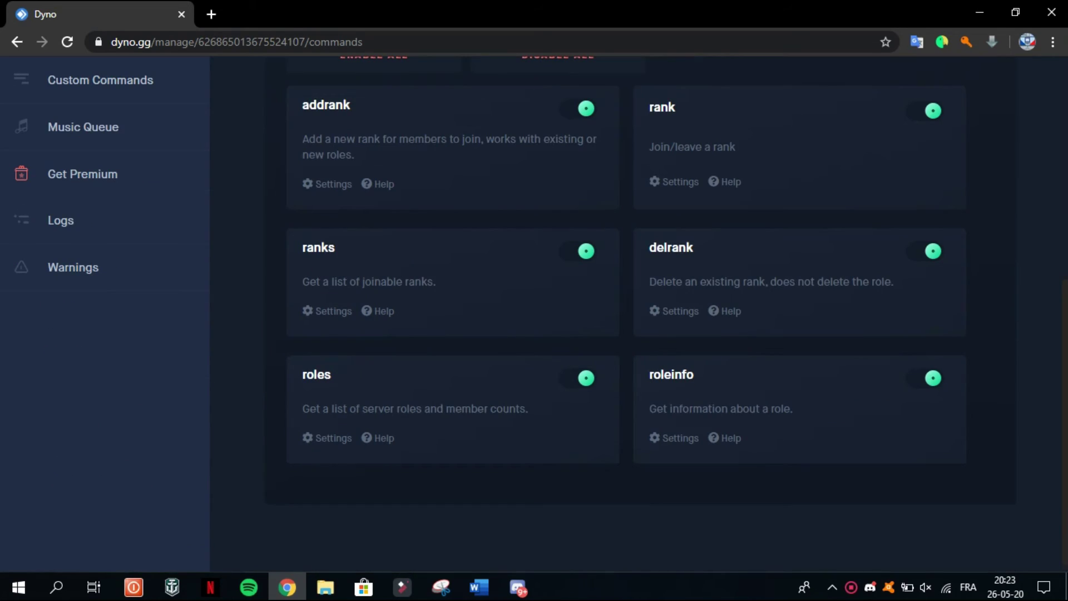
scroll(517, 278, "up", 7)
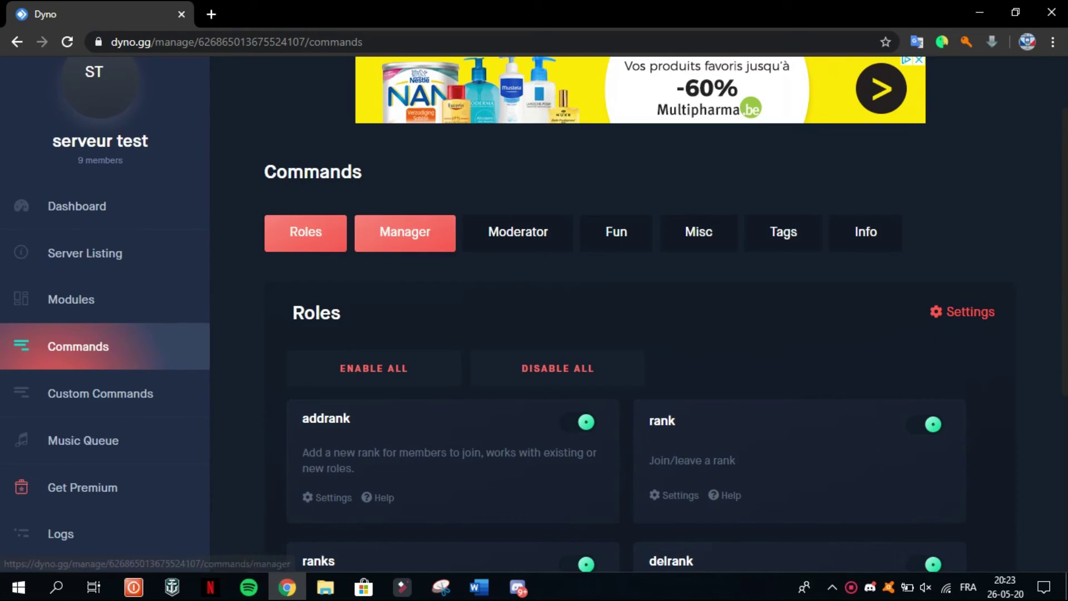
Step: Show the Moderator category of commands and examine its list, highlighting the warn command
left_click(518, 232)
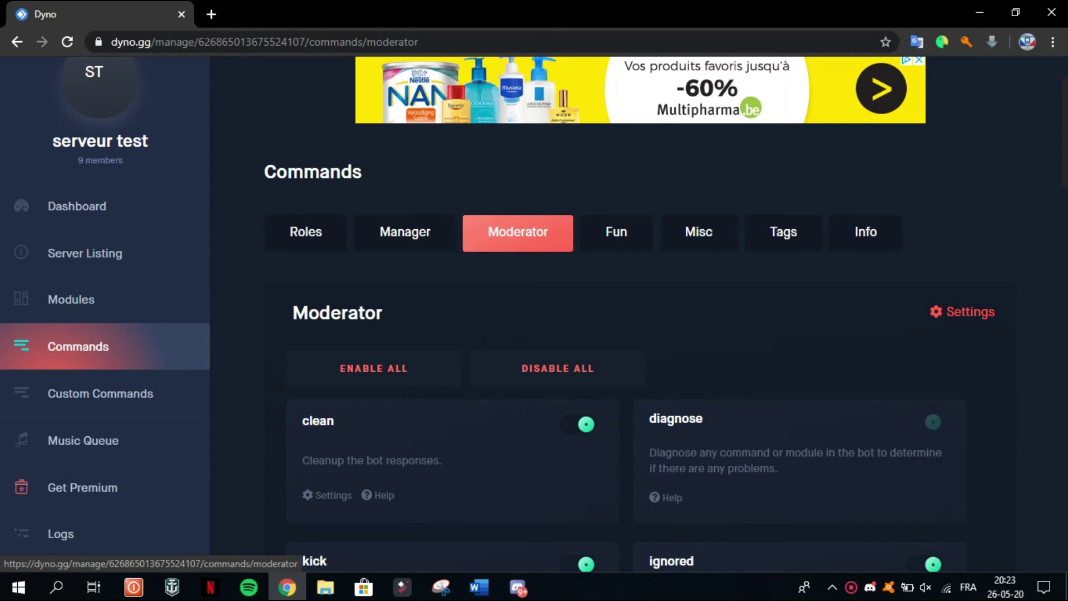
scroll(534, 312, "down", 4)
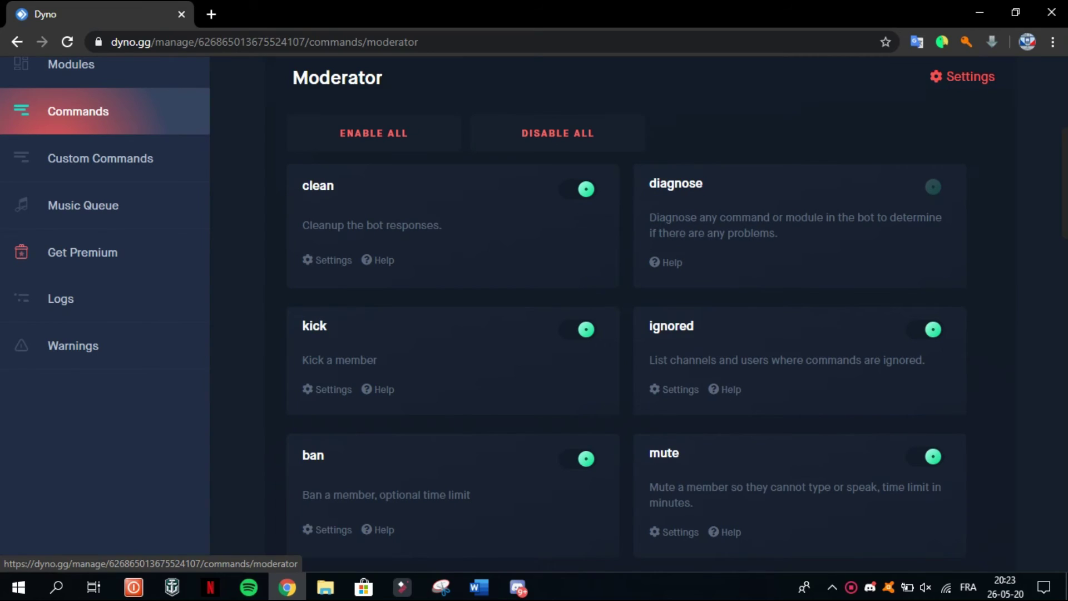
scroll(534, 312, "down", 12)
scroll(534, 311, "up", 7)
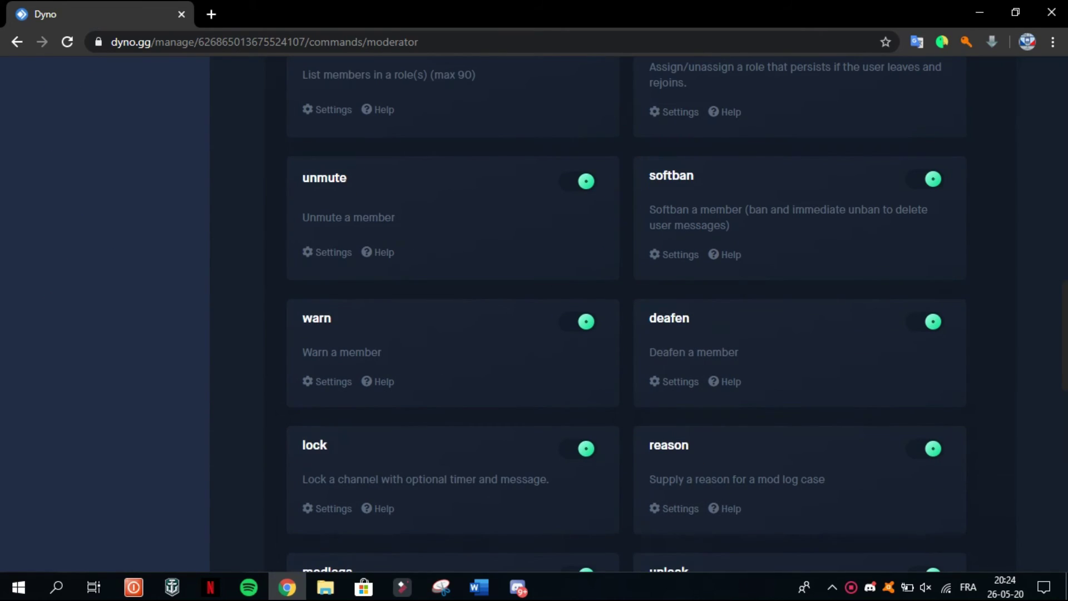
left_click_drag(302, 319, 332, 319)
Step: Examine the remaining moderator commands down to delwarn, highlight the warnings command, and return to the start of the list
scroll(331, 318, "down", 8)
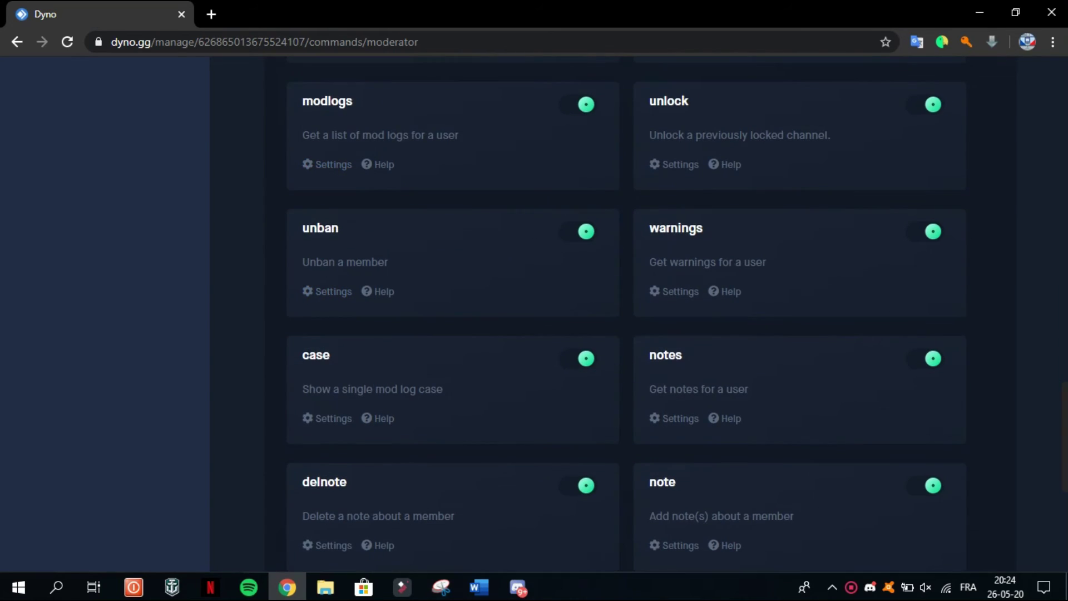
scroll(626, 312, "down", 6)
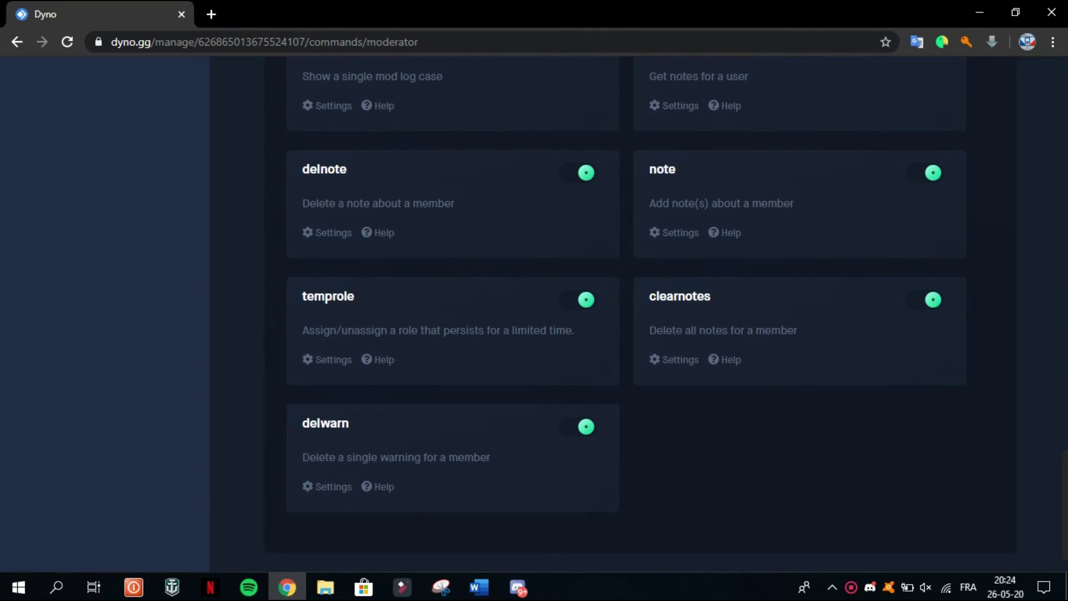
scroll(626, 312, "up", 9)
scroll(626, 312, "down", 8)
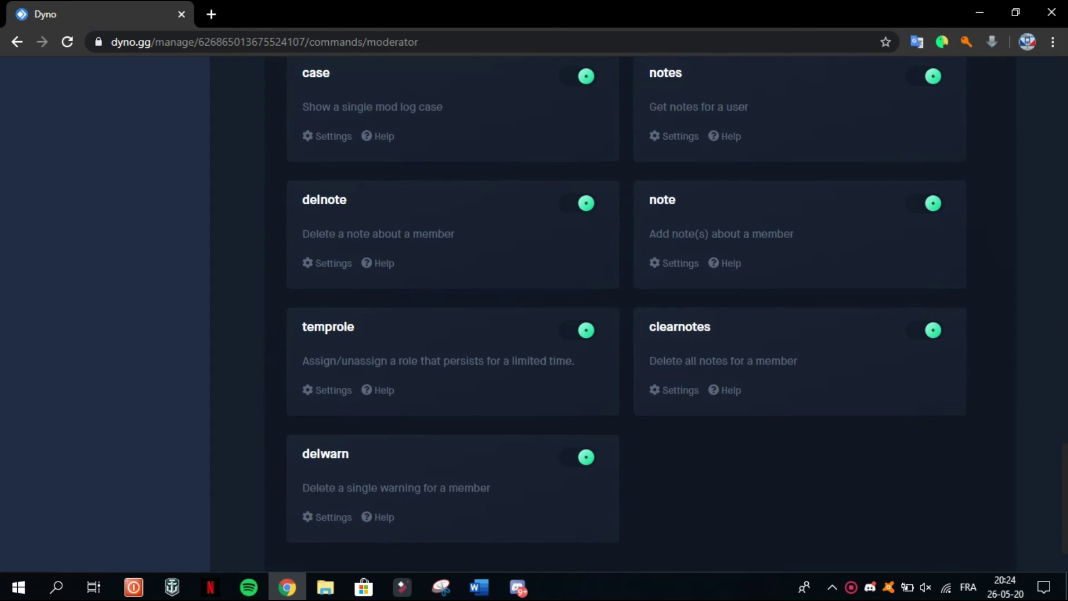
scroll(626, 311, "up", 8)
double_click(676, 416)
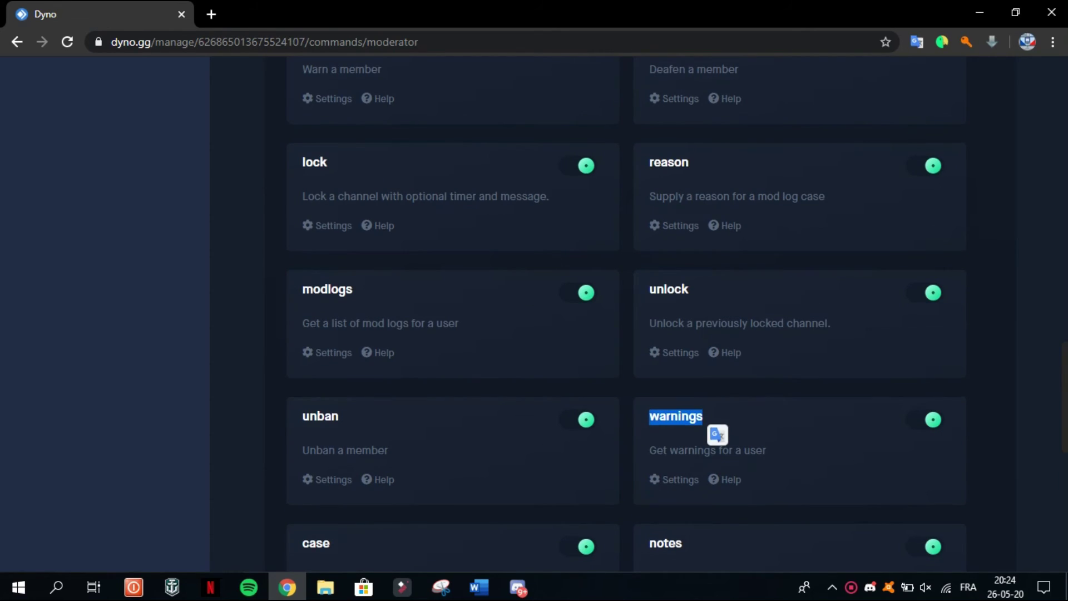
scroll(715, 436, "up", 8)
scroll(716, 436, "up", 5)
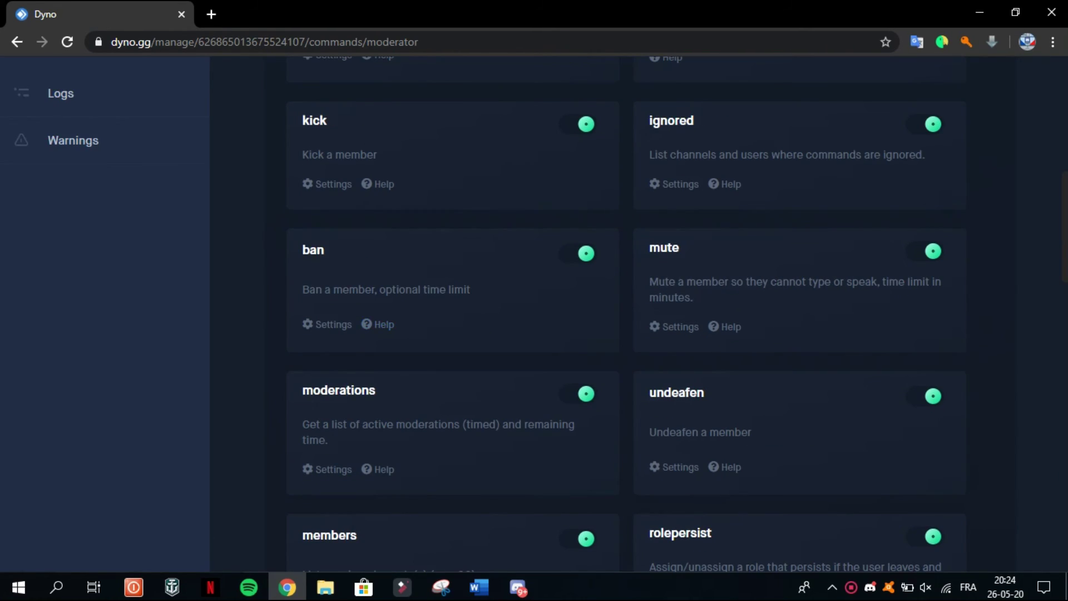
scroll(716, 436, "up", 5)
scroll(715, 436, "up", 2)
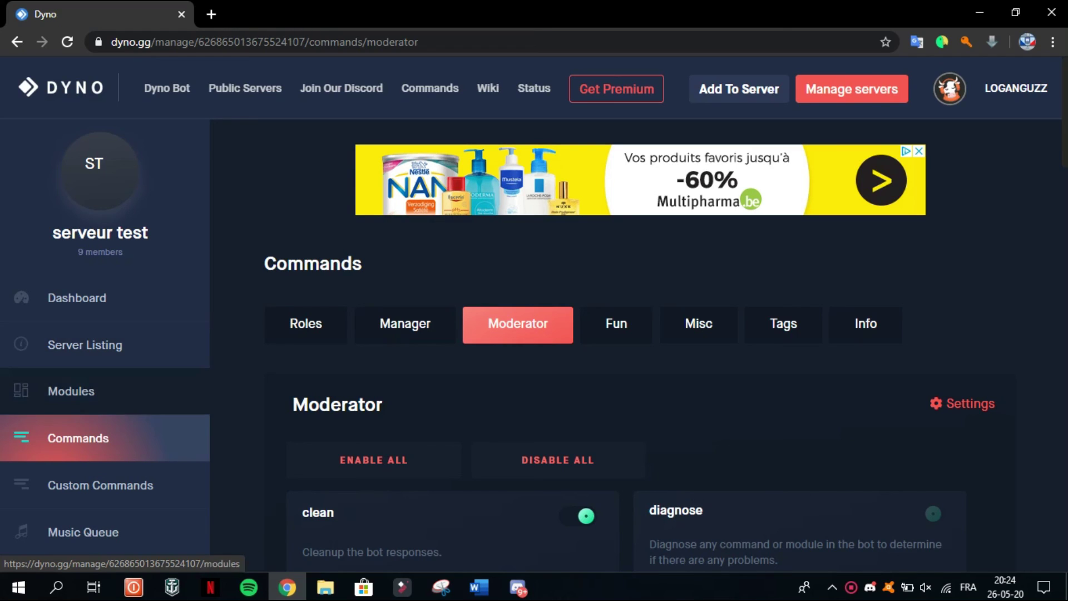
Step: Switch to Discord with the #général channel of the test server open
left_click(517, 587)
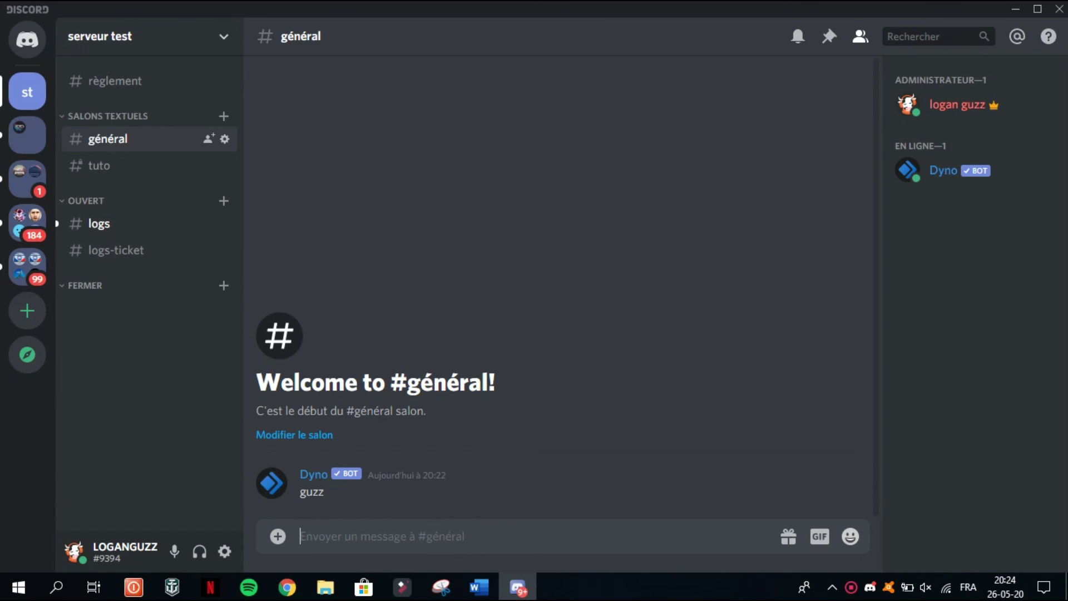